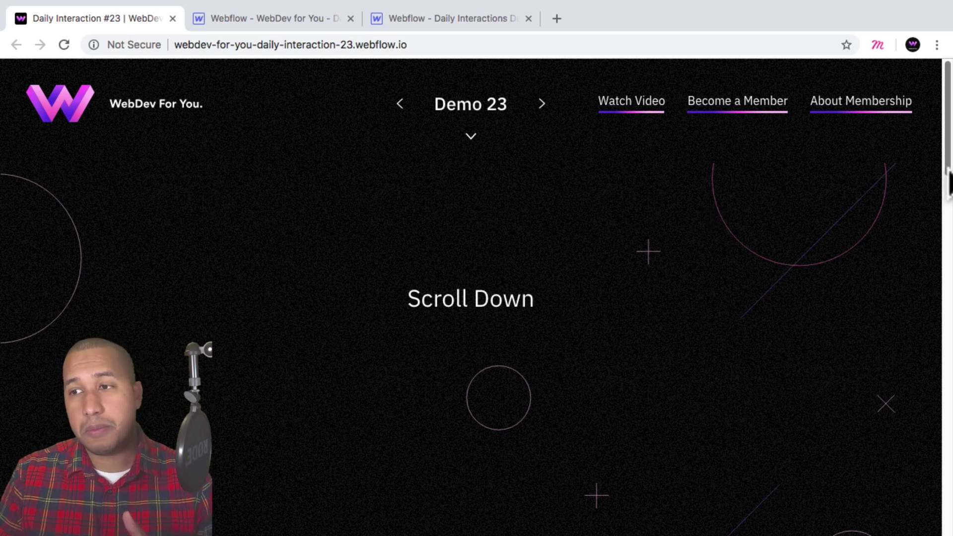
Test the finished demo page by viewing Section 4 and returning to the page start with its scroll-to-top button, twice.
scroll(948, 144, down, 1)
drag(948, 144, 936, 486)
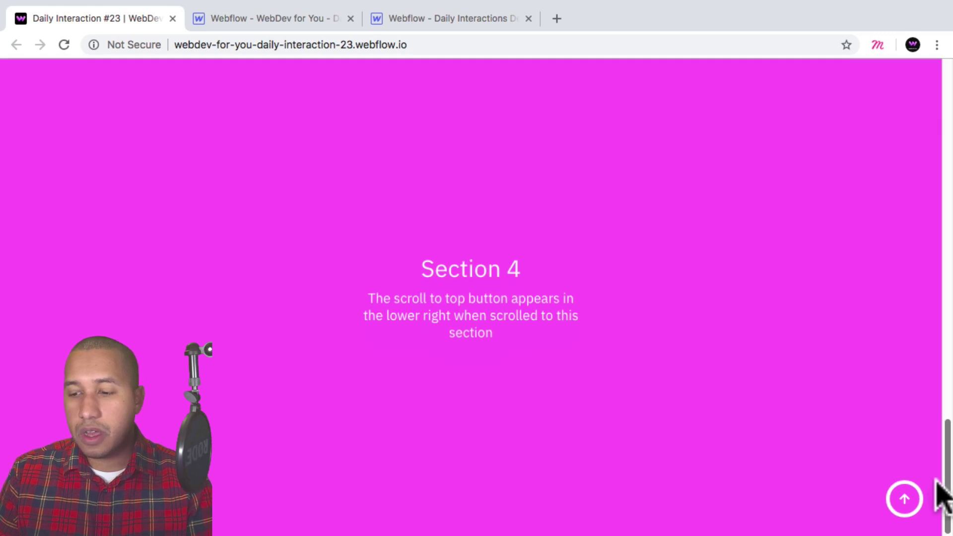
click(904, 498)
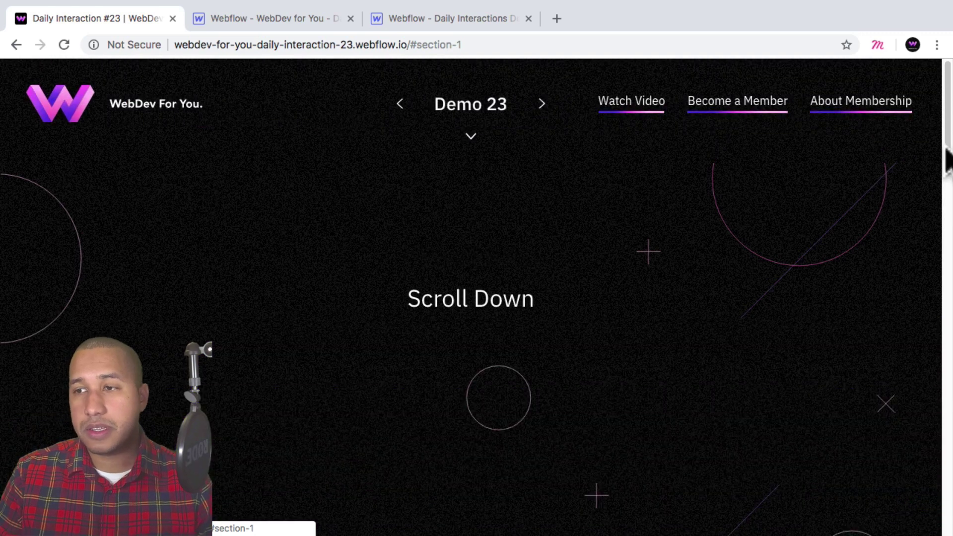
drag(947, 70, 947, 432)
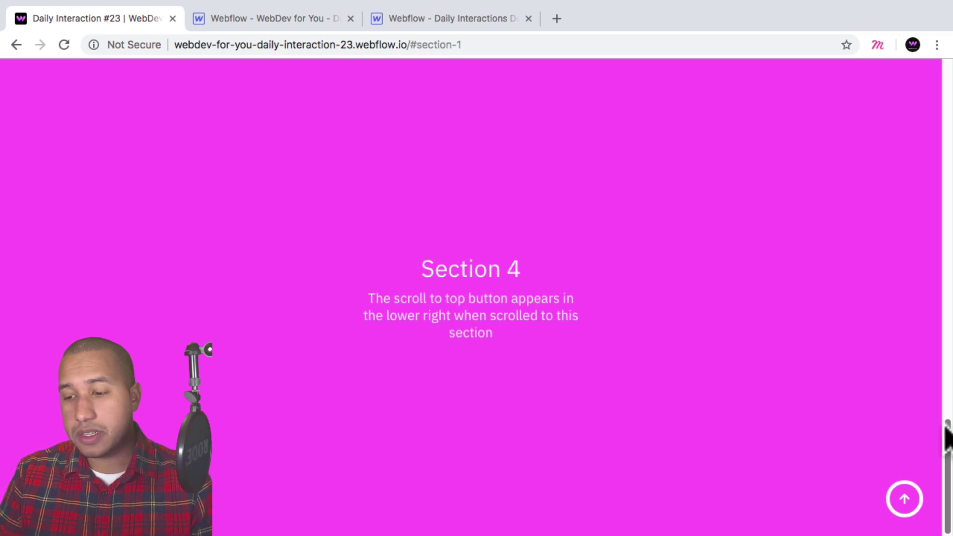
click(905, 509)
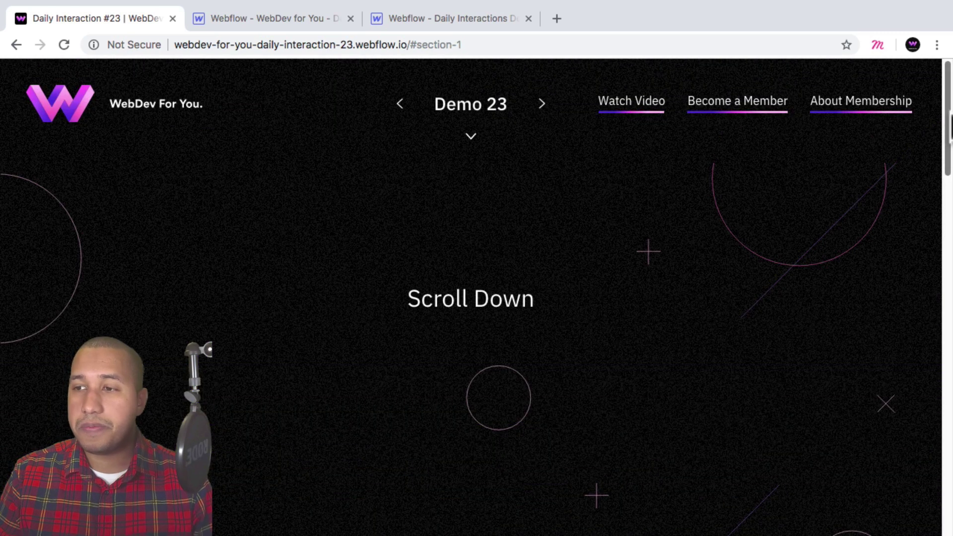
drag(950, 130, 947, 96)
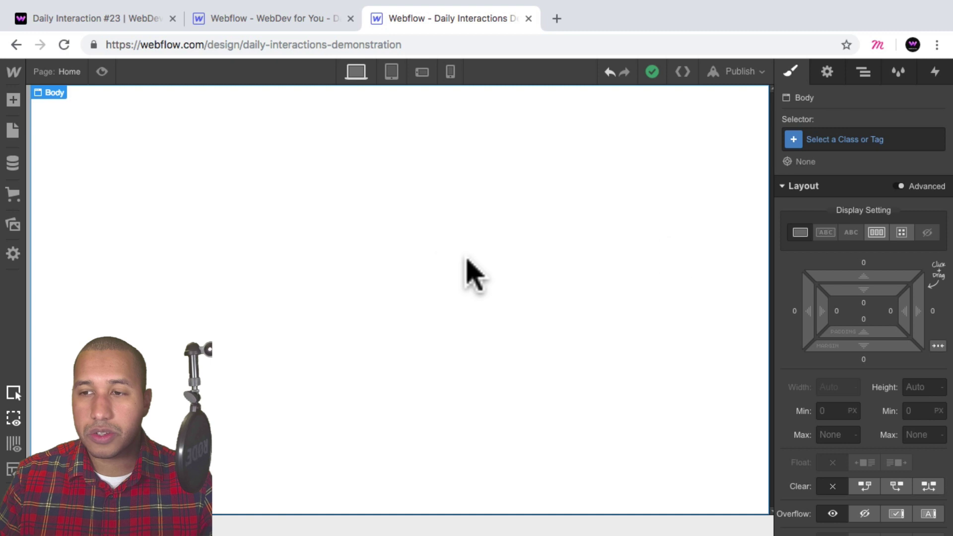
Create and apply the class d-23-body to the page's Body element.
click(843, 139)
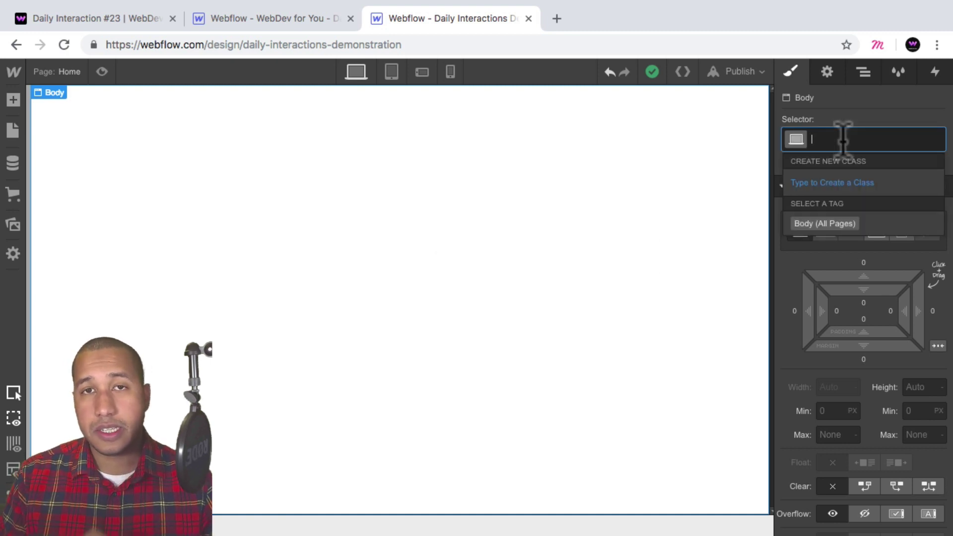
text(d-)
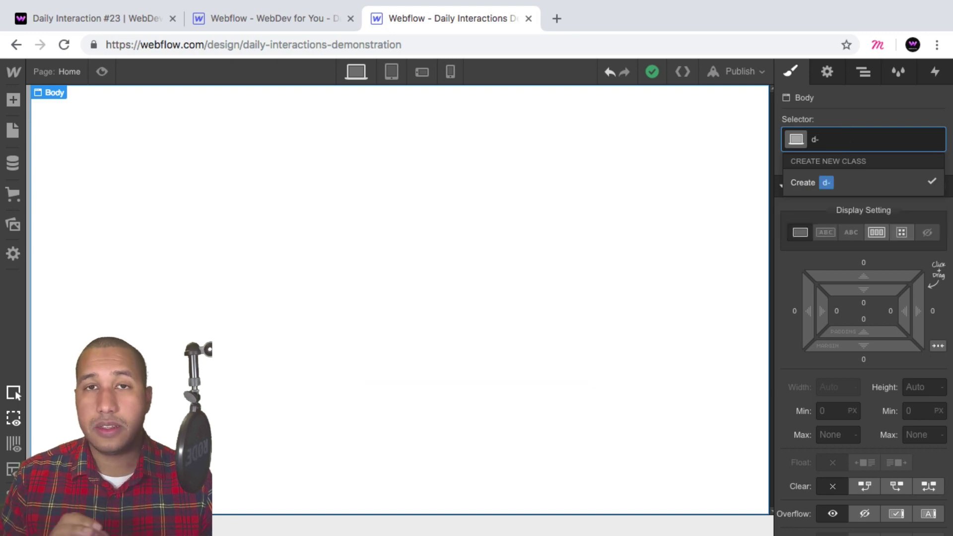
text(2)
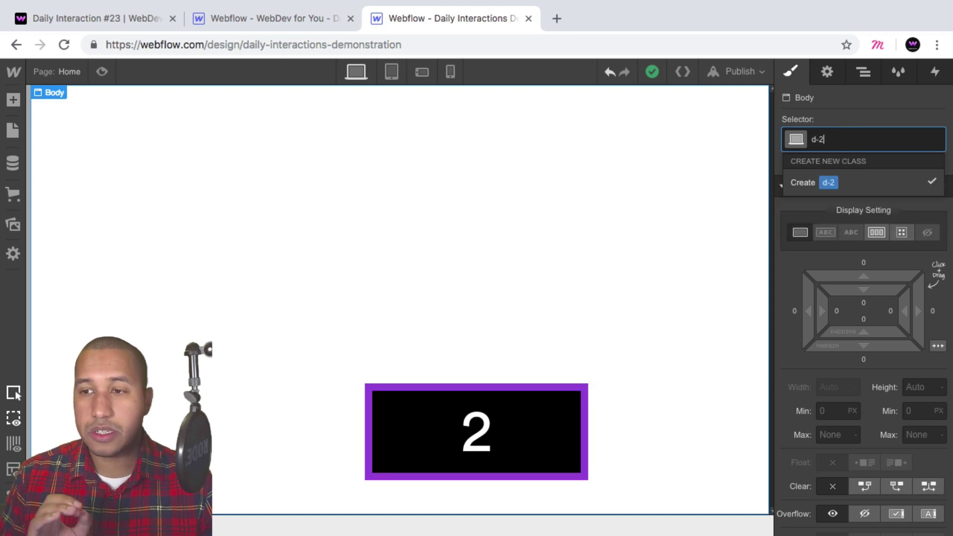
text(3-body)
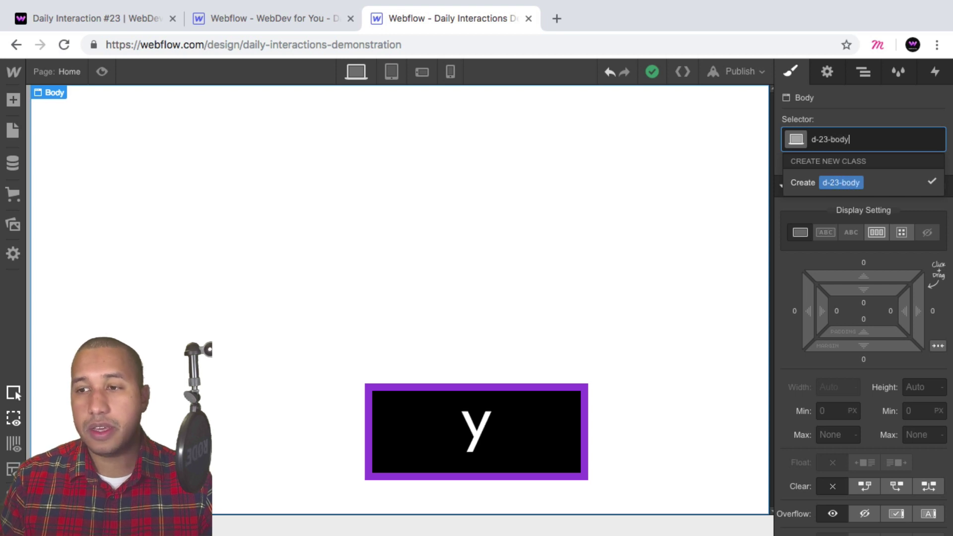
key(Return)
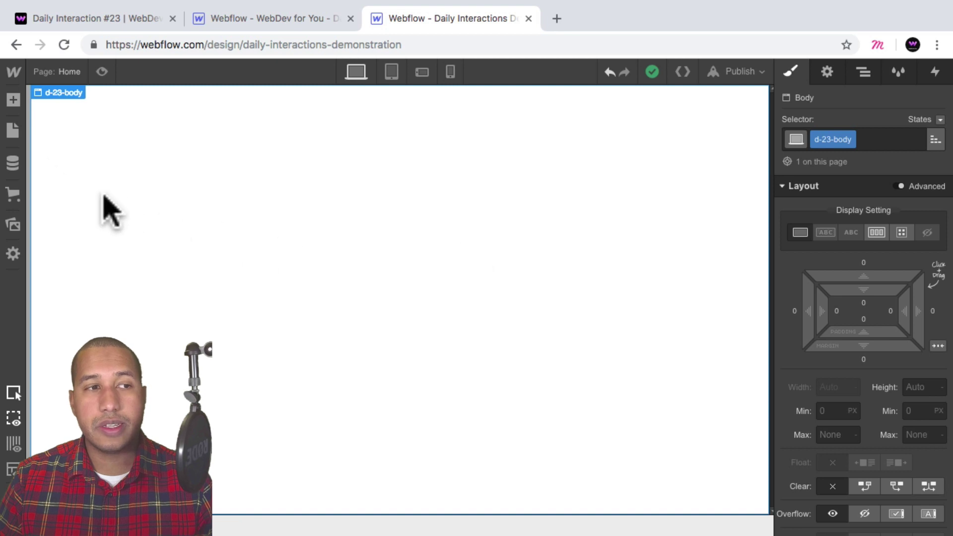
Add a Section element to the page body and give it the new class d-23-section-1.
click(13, 100)
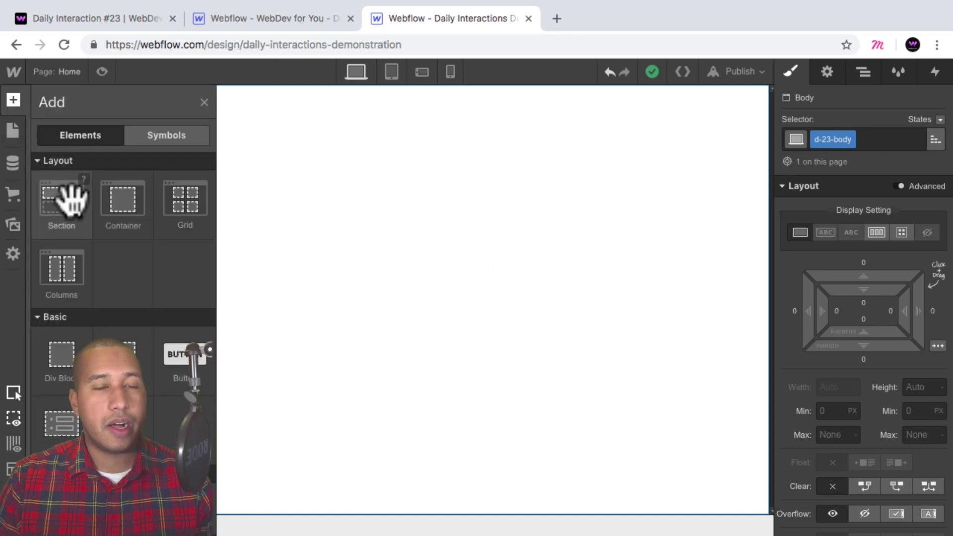
drag(71, 199, 160, 219)
click(855, 139)
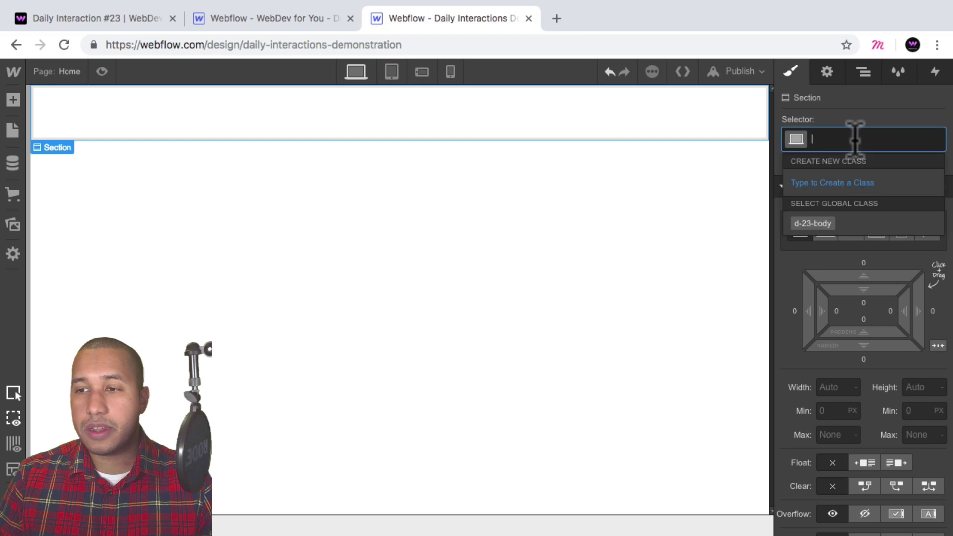
text(d-23-)
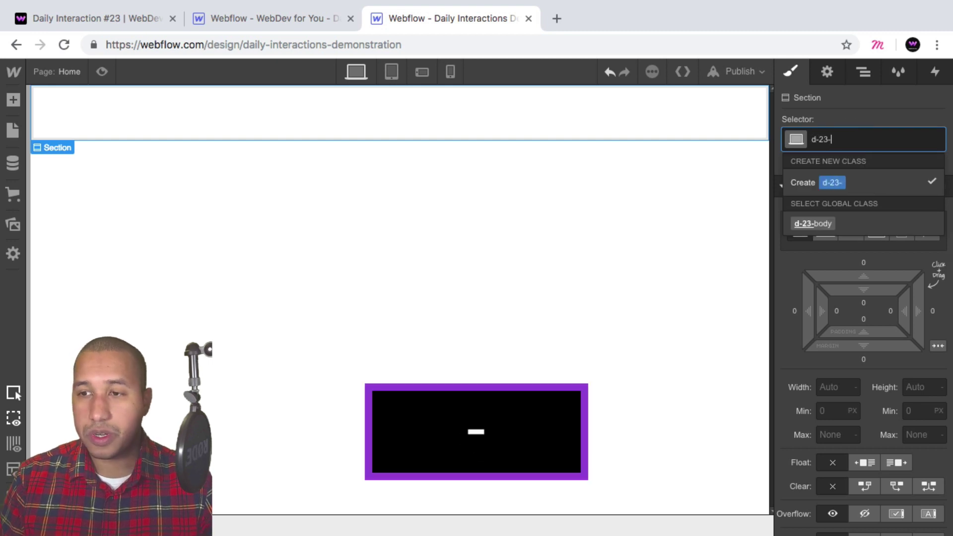
text(section-1)
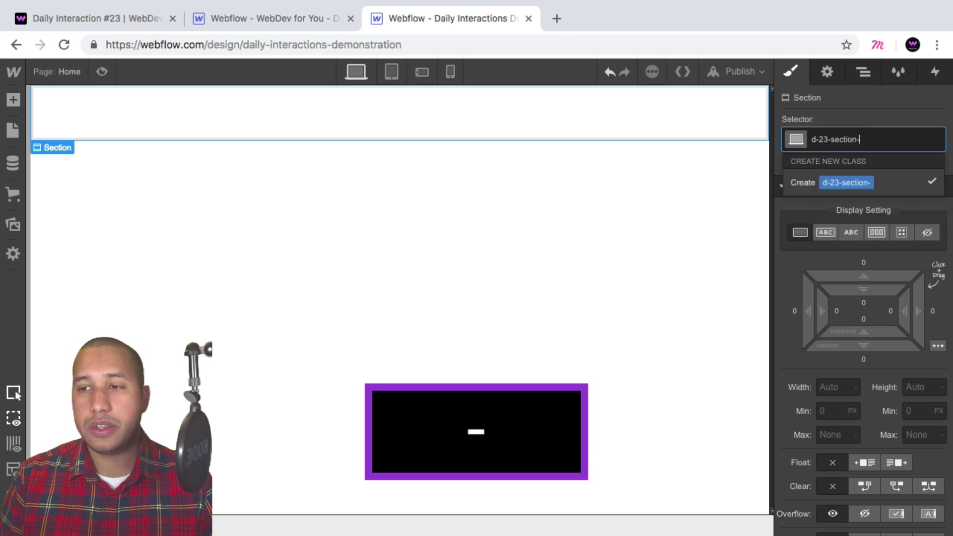
key(Return)
Set the d-23-section-1 section's height to 100 VH and its background color to black.
click(924, 388)
text(100vh)
key(Return)
scroll(930, 357, down, 10)
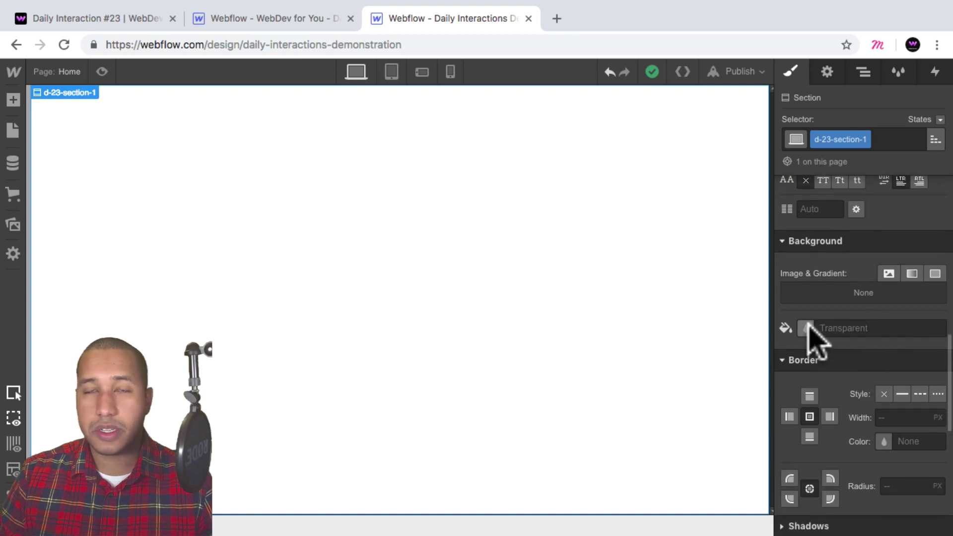
click(806, 329)
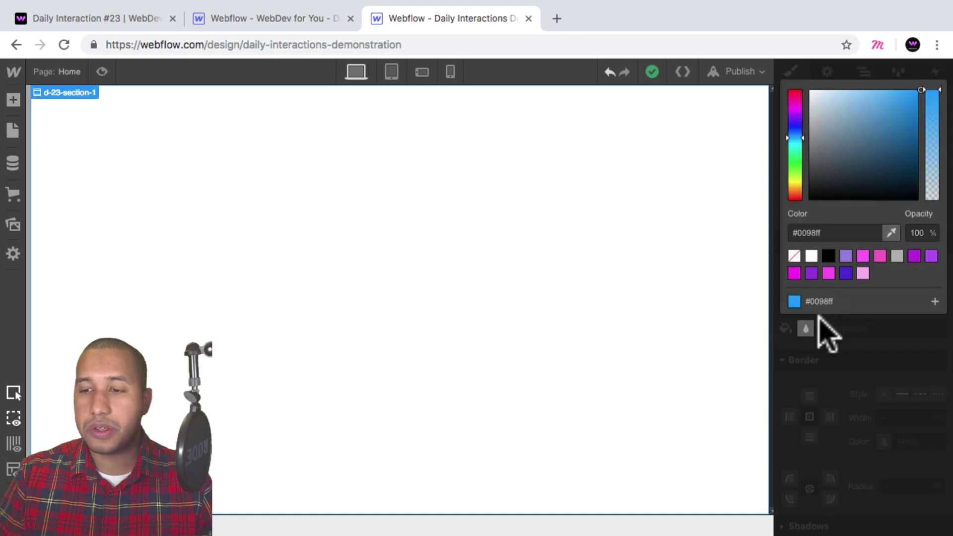
click(828, 256)
click(887, 370)
Make the section a horizontal flex layout with its content centered both horizontally and vertically.
scroll(891, 368, up, 10)
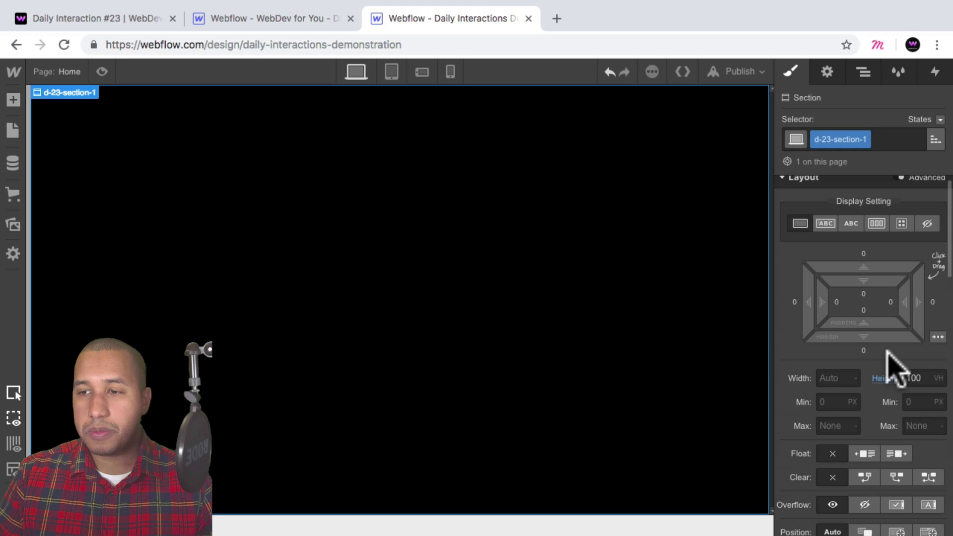
click(878, 235)
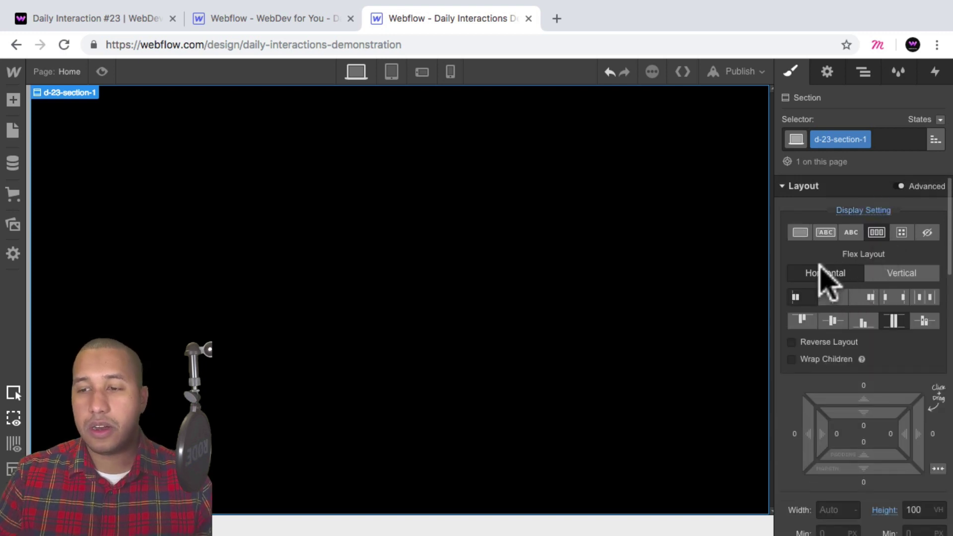
click(832, 301)
click(834, 320)
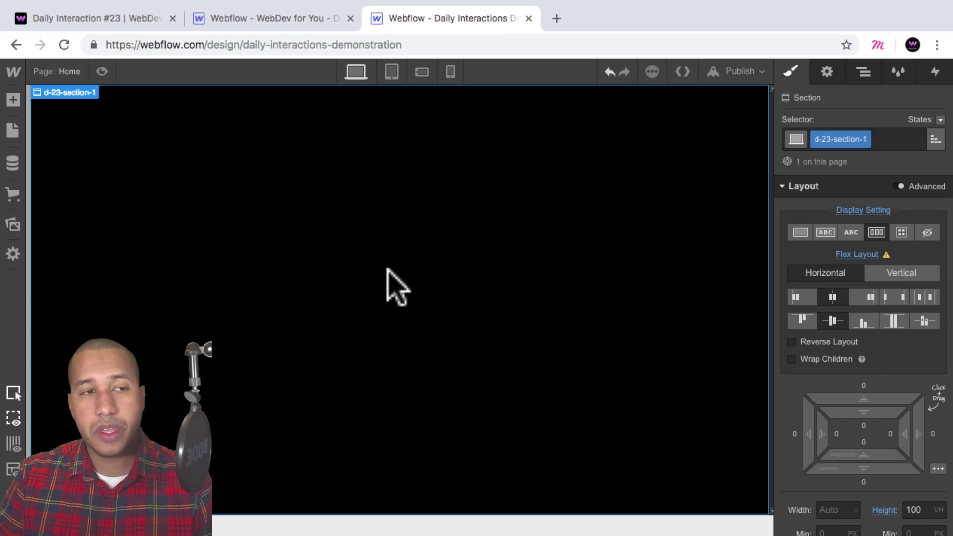
Add a Heading element inside the black section and set its heading type to H3.
click(14, 99)
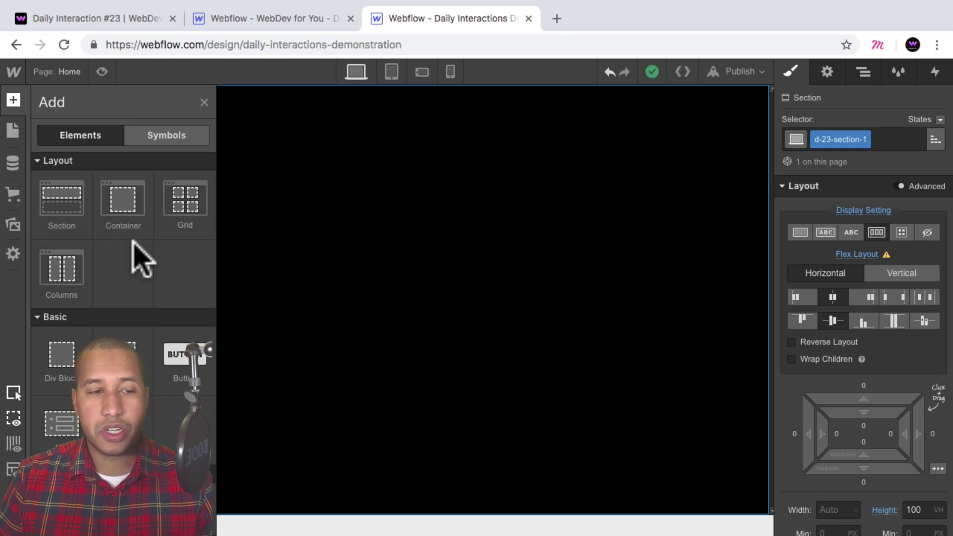
scroll(149, 273, down, 4)
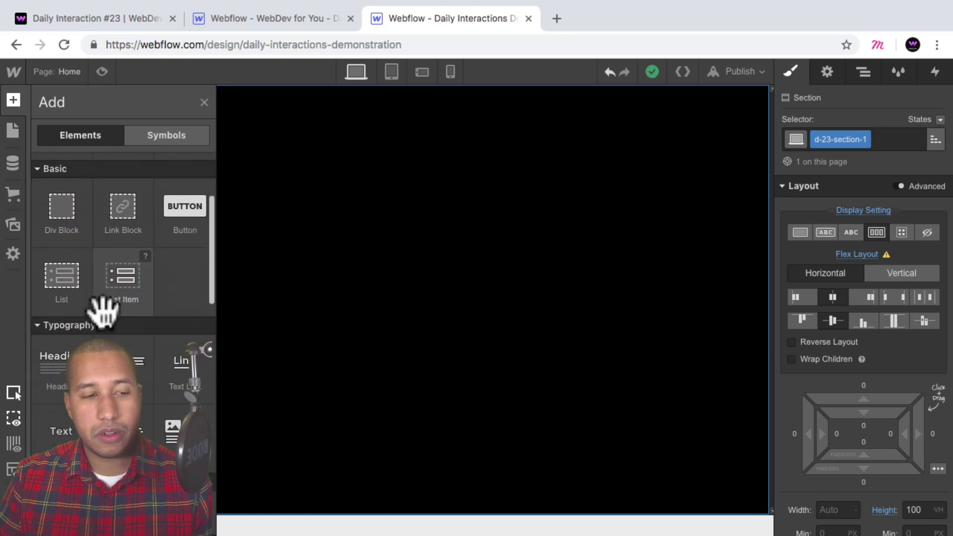
scroll(103, 312, down, 3)
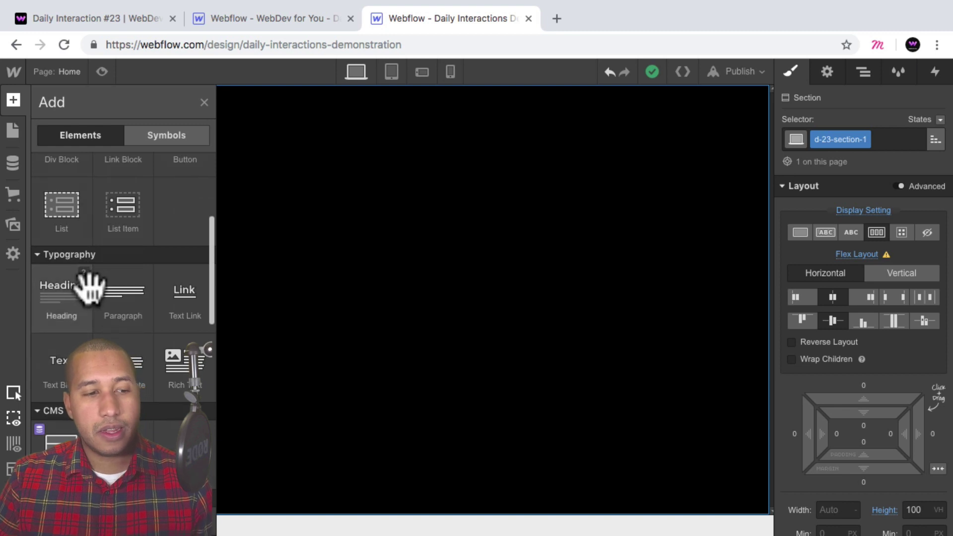
click(91, 286)
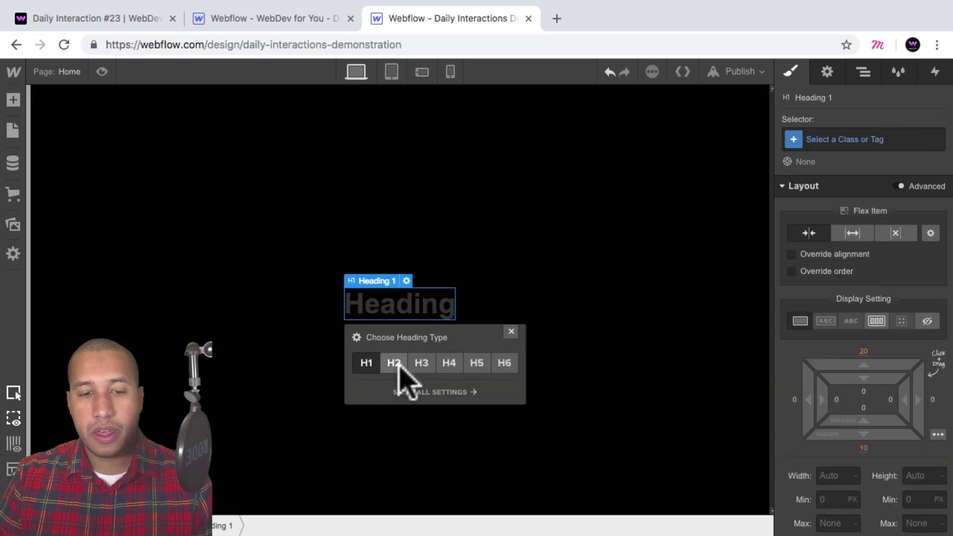
click(422, 364)
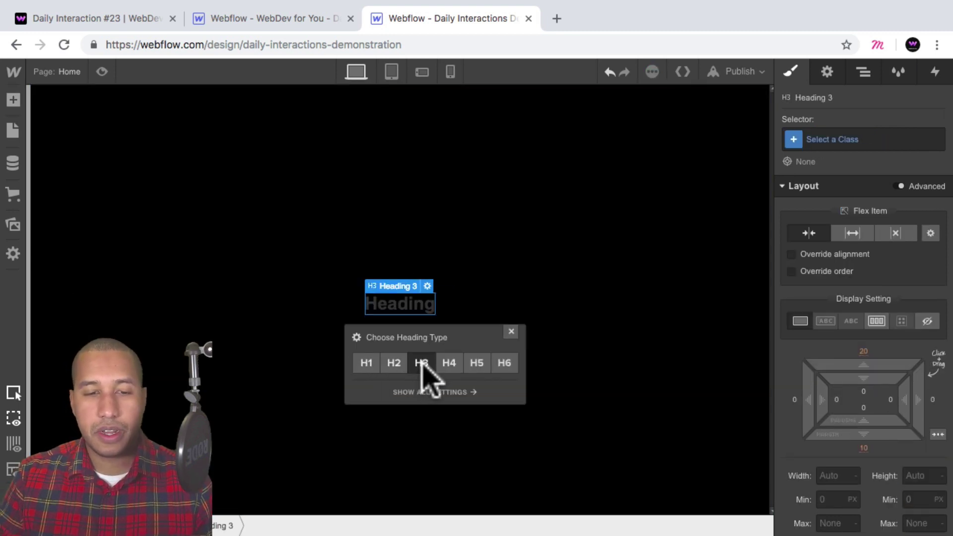
Create and apply the class d-23-h3-text to the H3 heading.
click(877, 139)
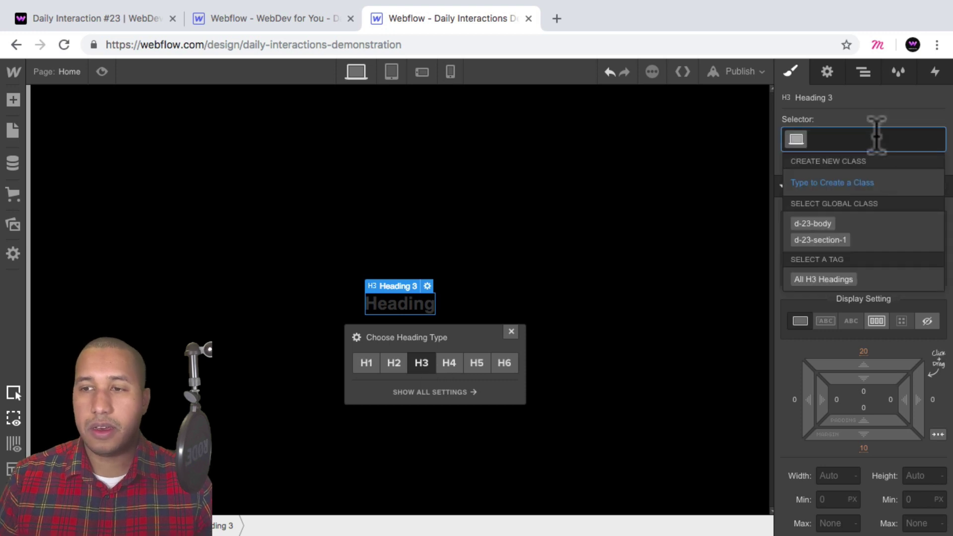
text(d-)
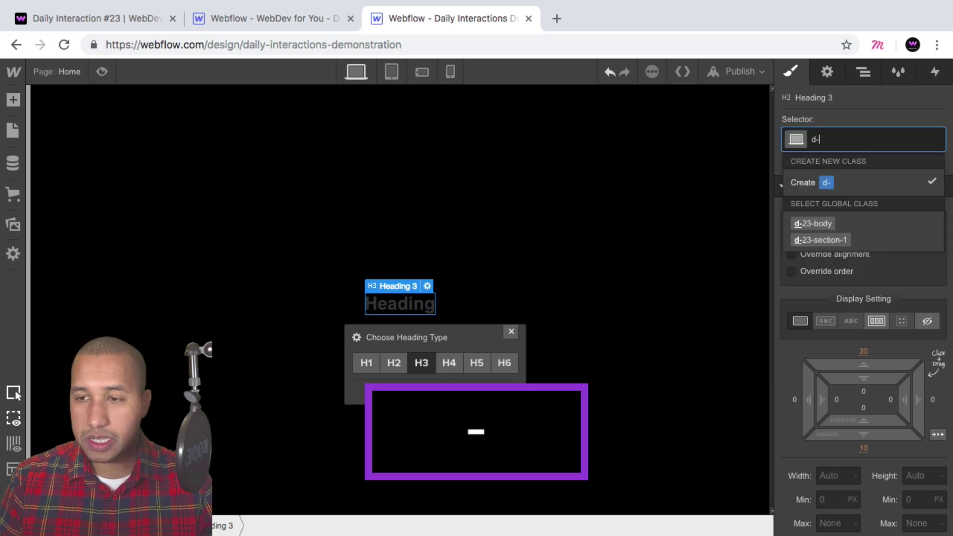
text(23-h)
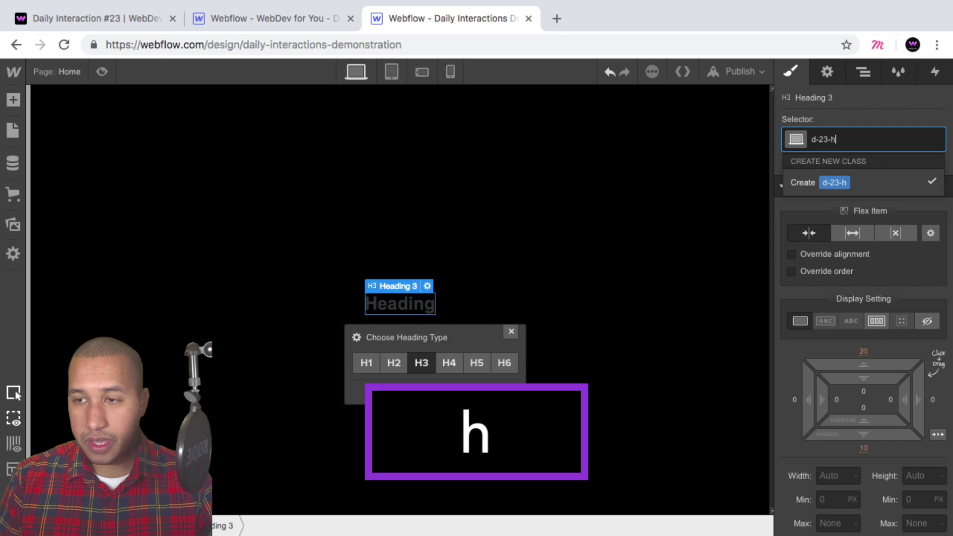
text(3-text)
key(Return)
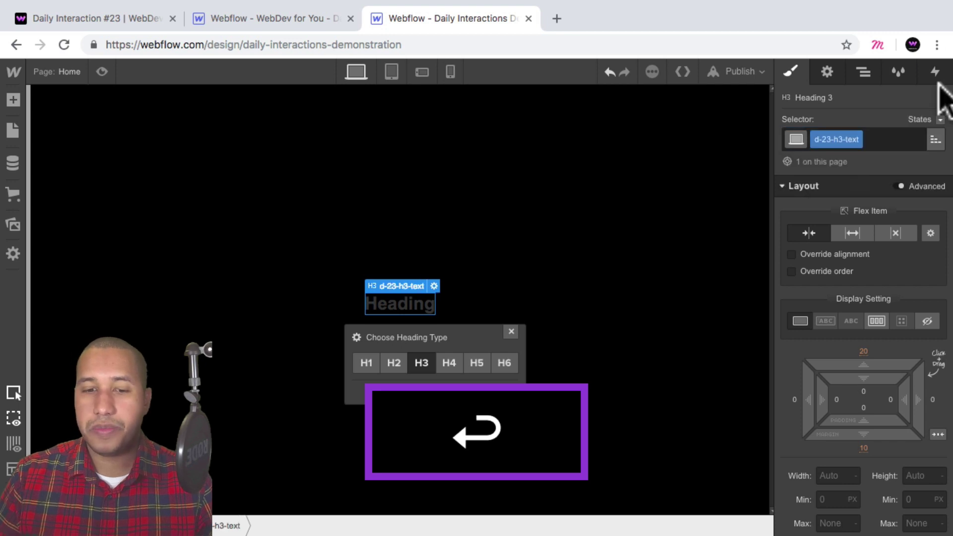
Set the heading's font to Circular Bold and its text color to white.
scroll(893, 226, down, 4)
scroll(896, 236, down, 5)
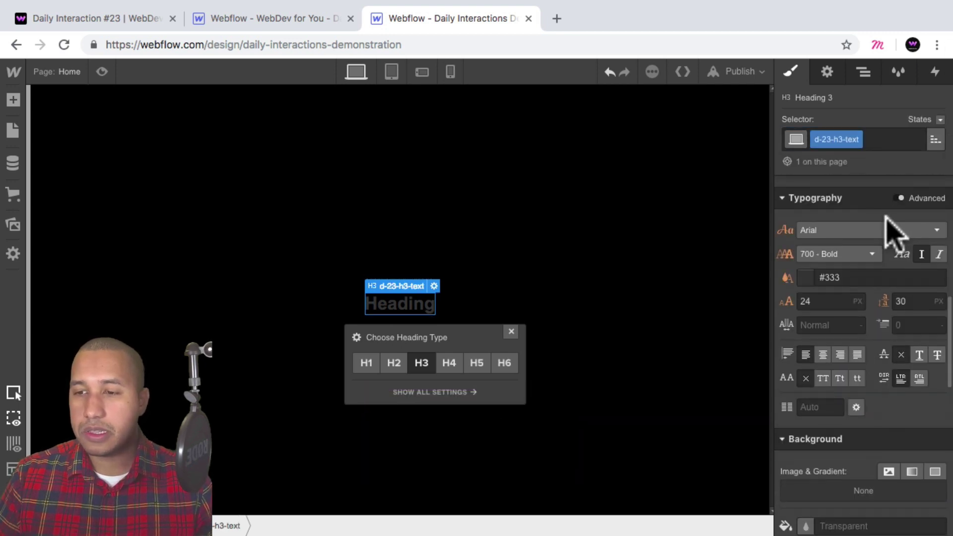
click(839, 223)
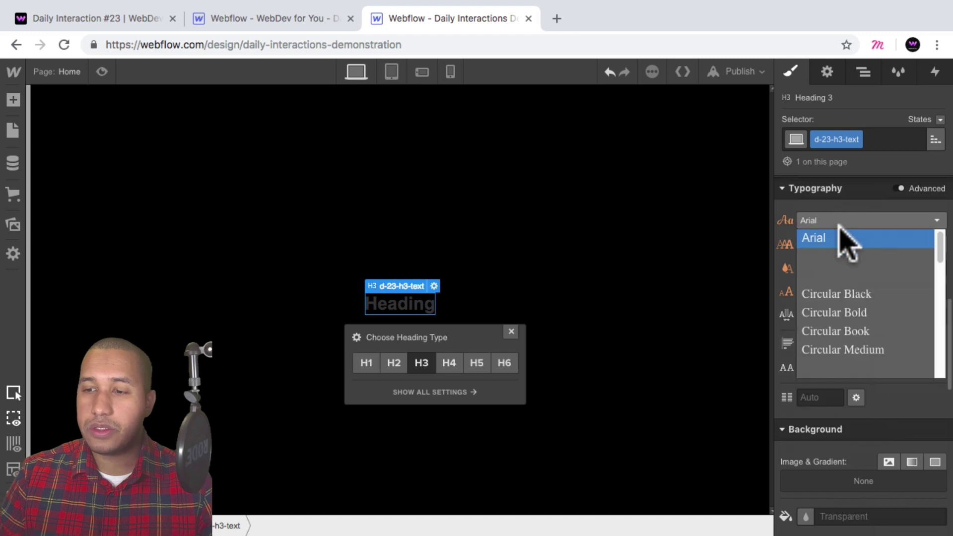
click(858, 312)
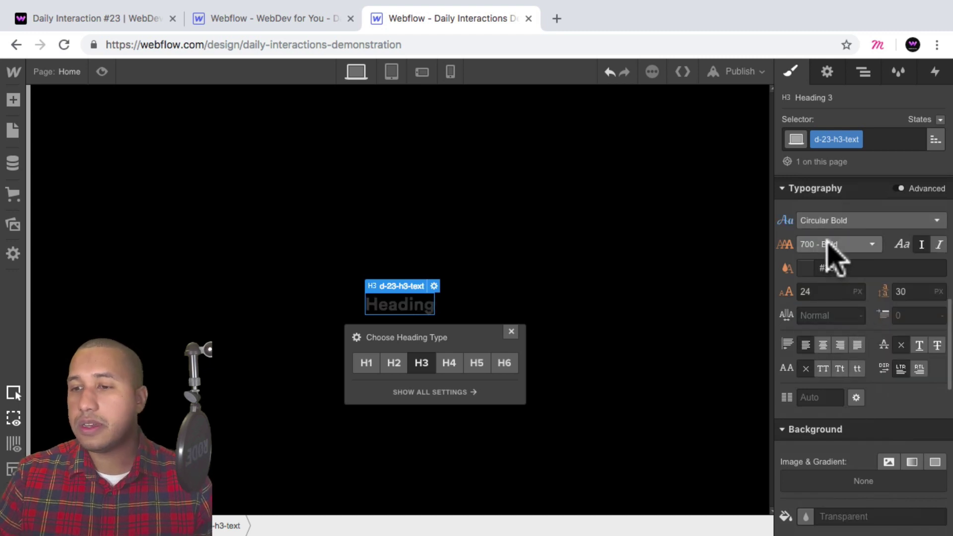
click(806, 268)
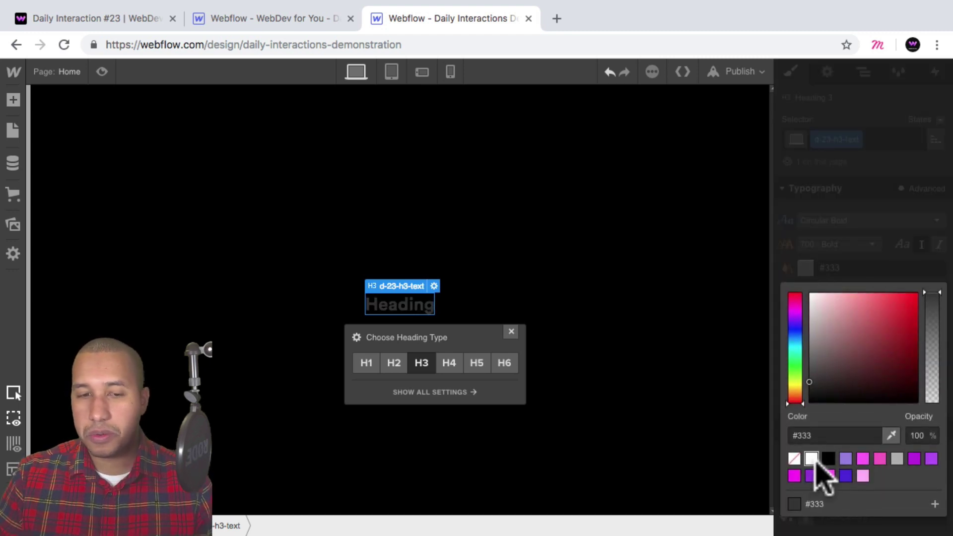
click(813, 459)
Replace the heading's placeholder text with "Section 1" and leave the heading selected.
click(399, 306)
double_click(400, 306)
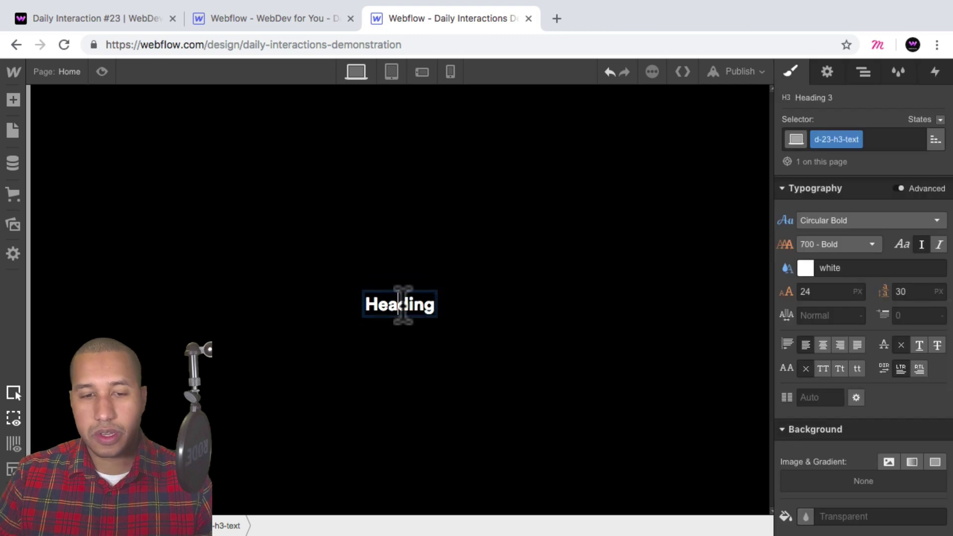
key(super+a)
text(Section 1)
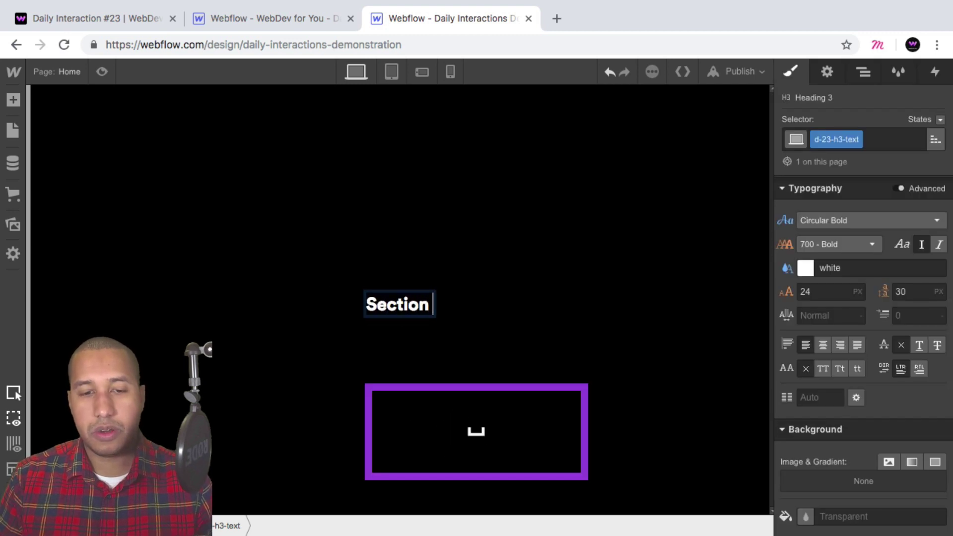
click(504, 318)
click(401, 308)
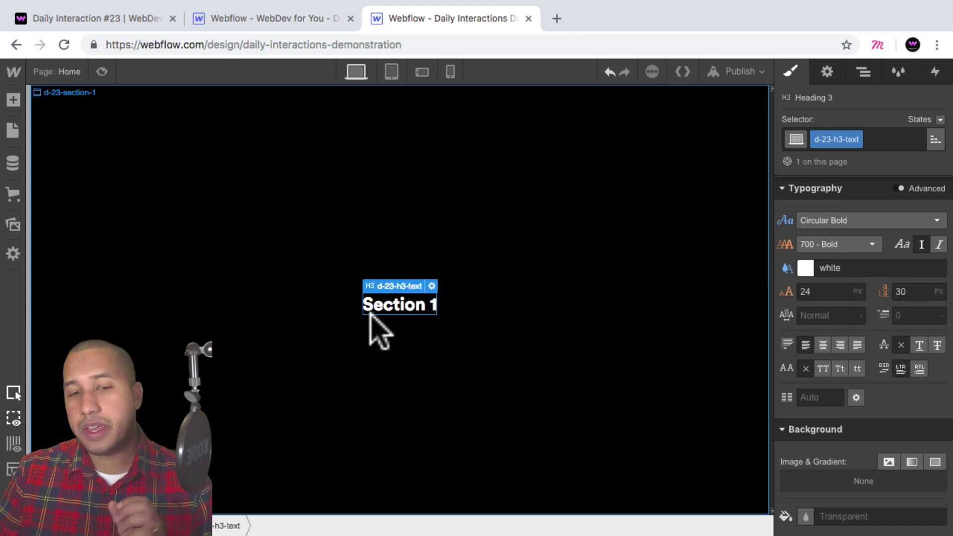
Switch to the Demo 23 page, examine how its full-height colored sections are stacked, and return to the Webflow design.
click(449, 305)
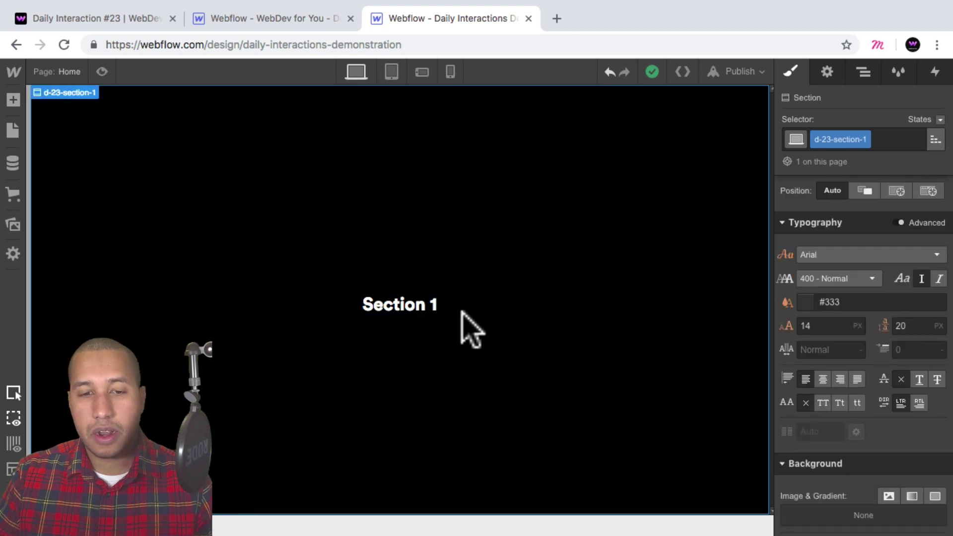
click(864, 72)
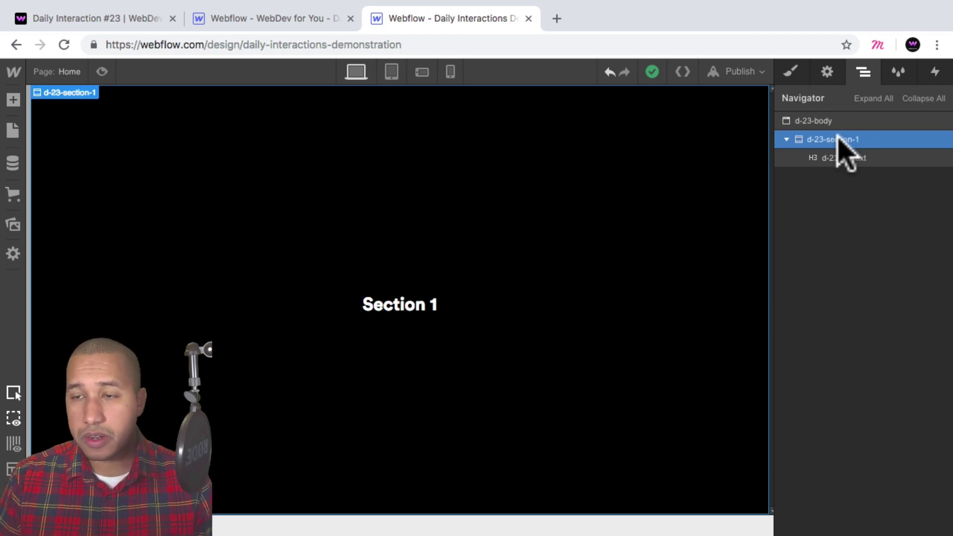
click(142, 19)
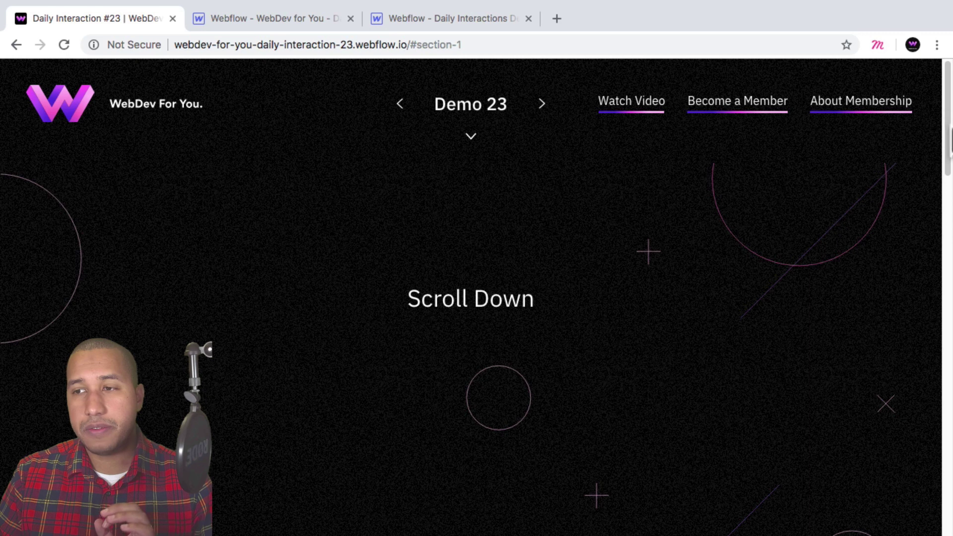
drag(946, 142, 948, 309)
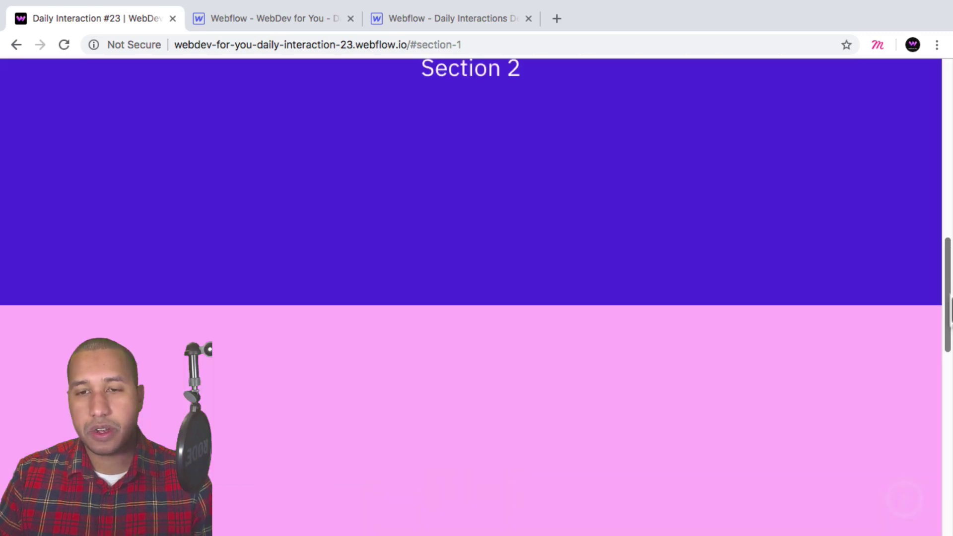
click(437, 20)
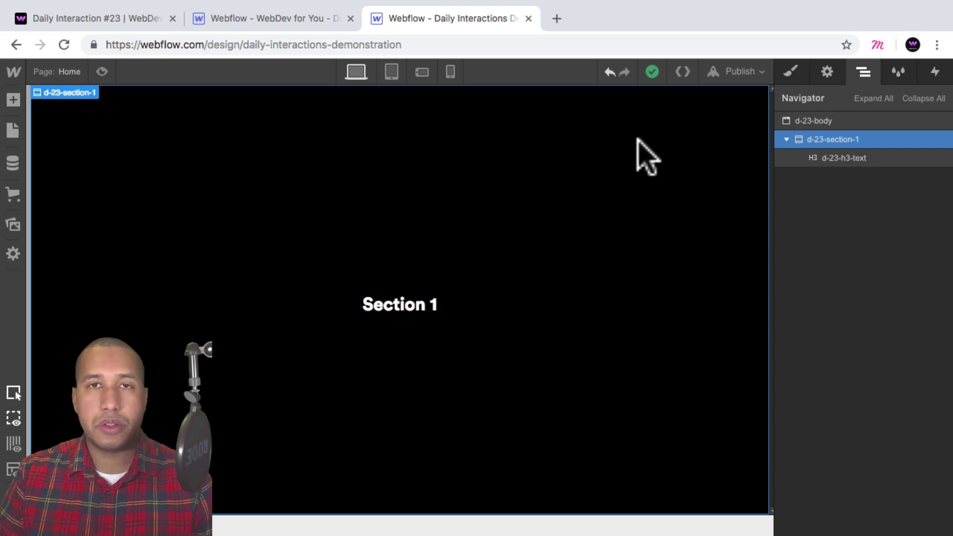
Add a new Section element to d-23-body and create the class d-23-section-2 for it.
click(820, 122)
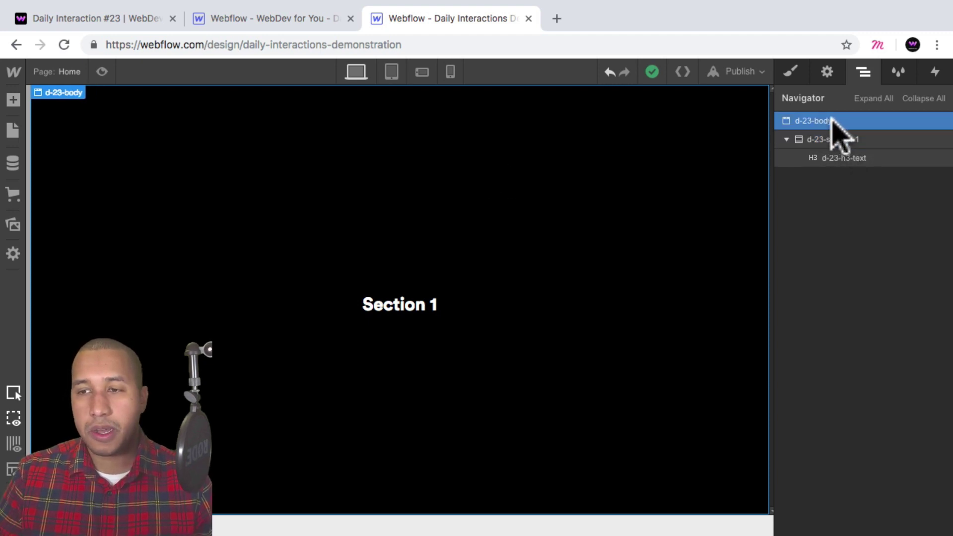
click(13, 100)
click(62, 199)
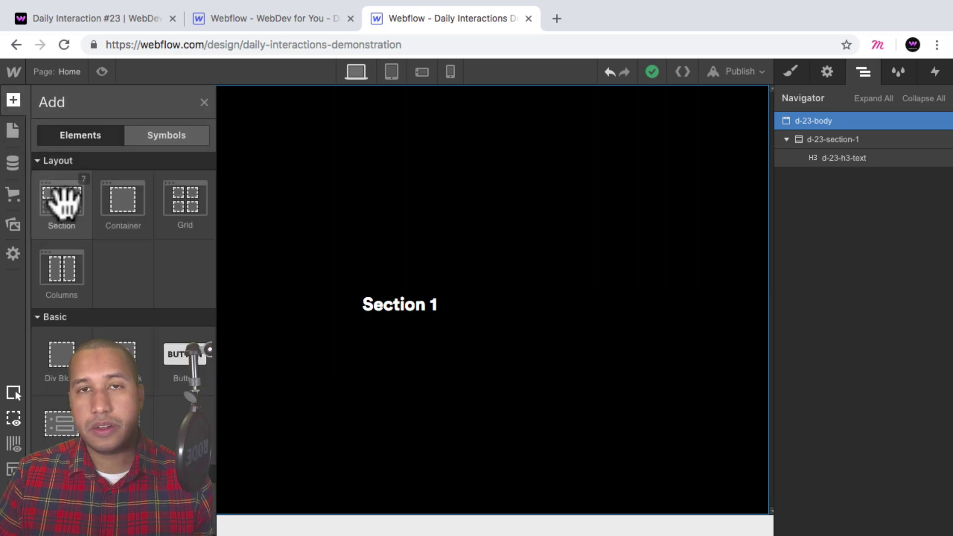
click(790, 71)
click(821, 139)
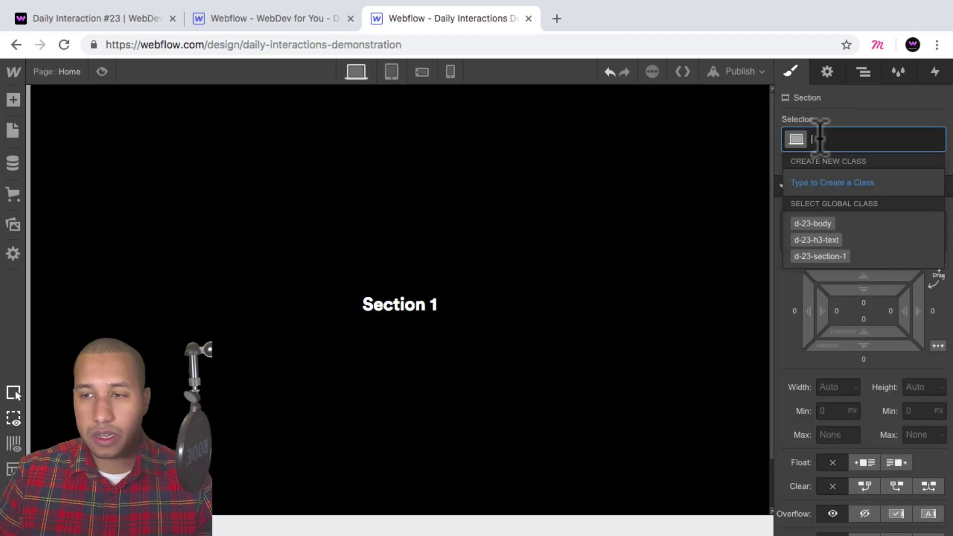
text(d-23-sect)
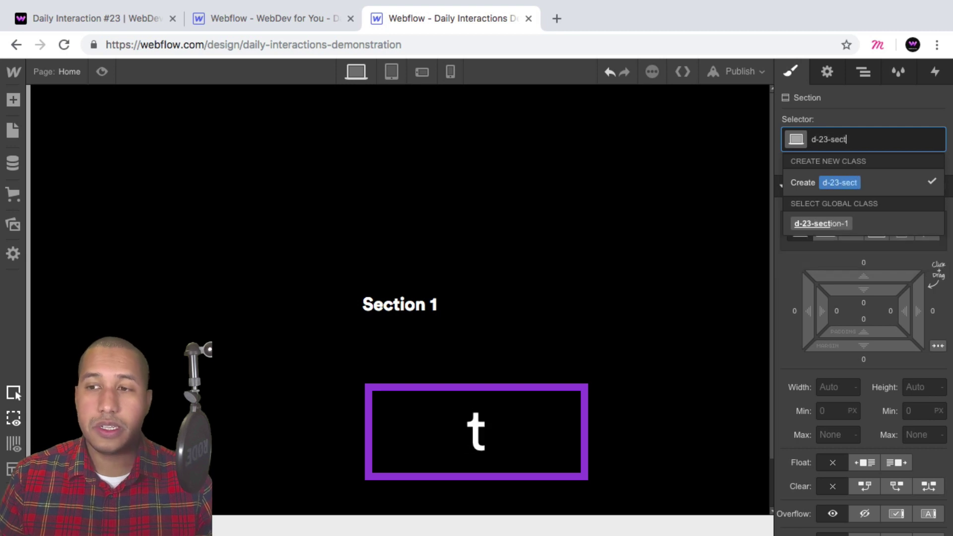
text(ion-2)
key(Return)
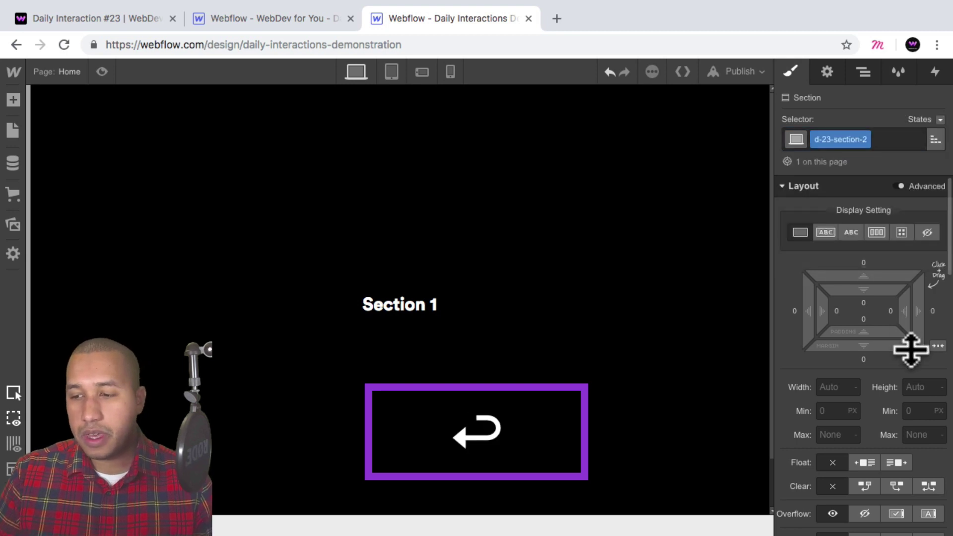
Set the d-23-section-2 section's height to 100vh and its background color to the purple swatch #4d16dd.
click(915, 389)
text(100vh)
key(Return)
scroll(911, 314, down, 10)
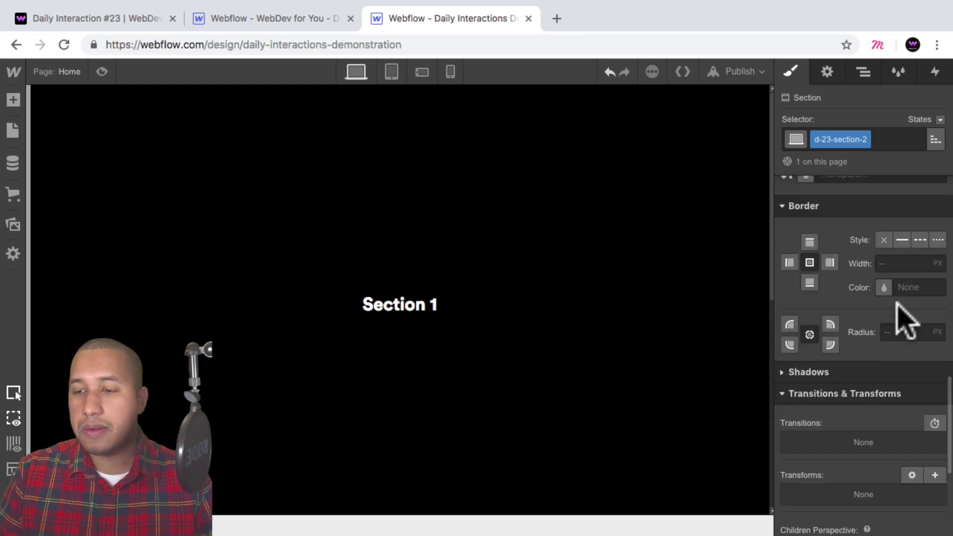
scroll(873, 319, up, 10)
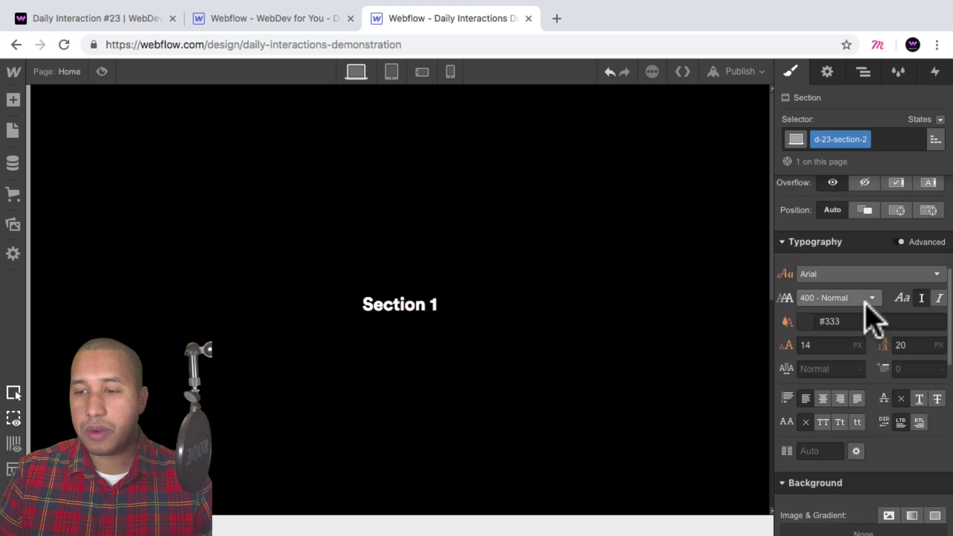
scroll(873, 318, down, 3)
click(808, 397)
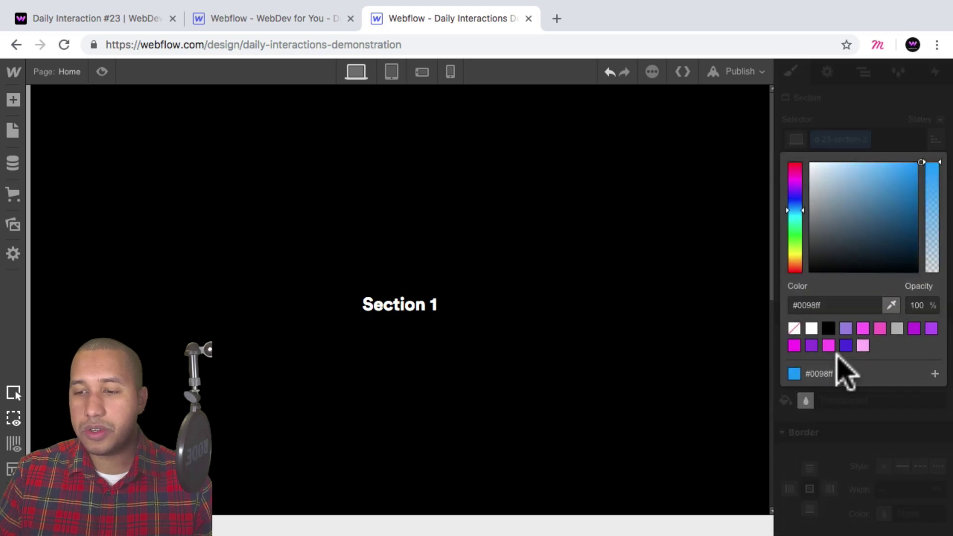
click(847, 347)
click(624, 340)
scroll(624, 340, down, 6)
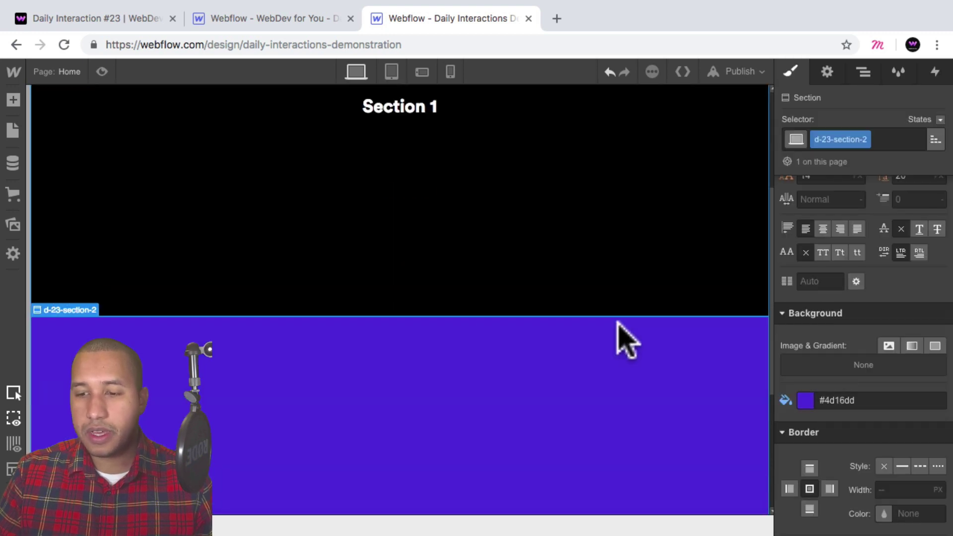
scroll(628, 335, up, 5)
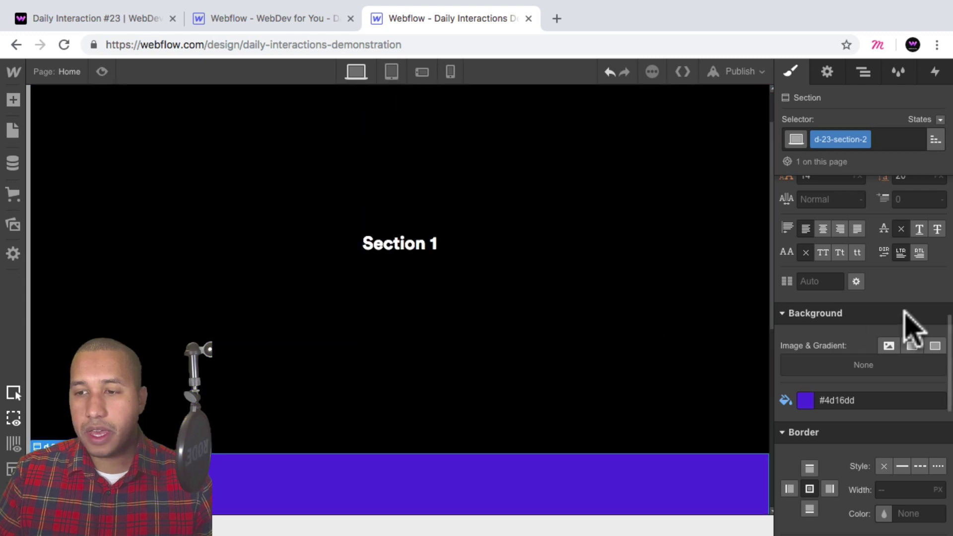
Give d-23-section-2 a horizontal flex layout with its content centered both horizontally and vertically.
scroll(904, 317, up, 10)
click(877, 232)
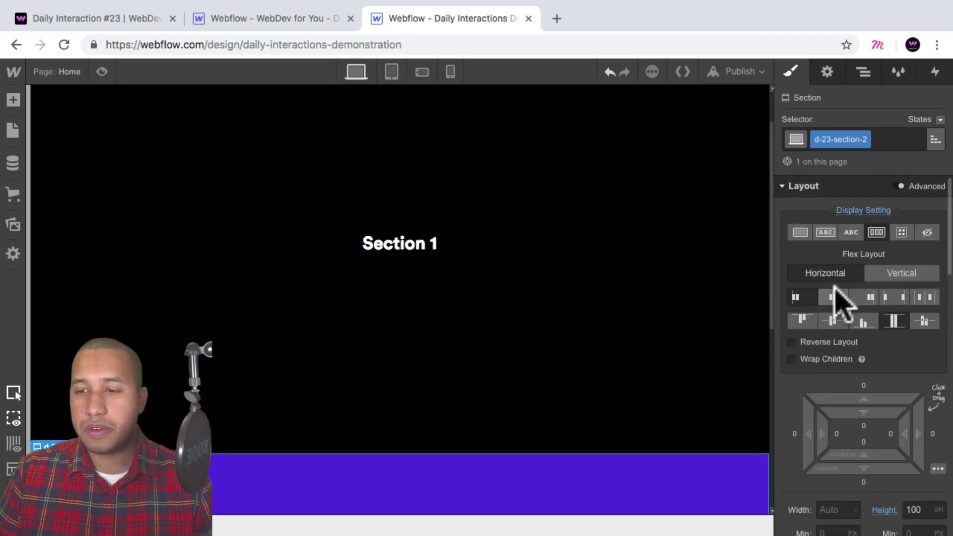
click(833, 297)
click(835, 321)
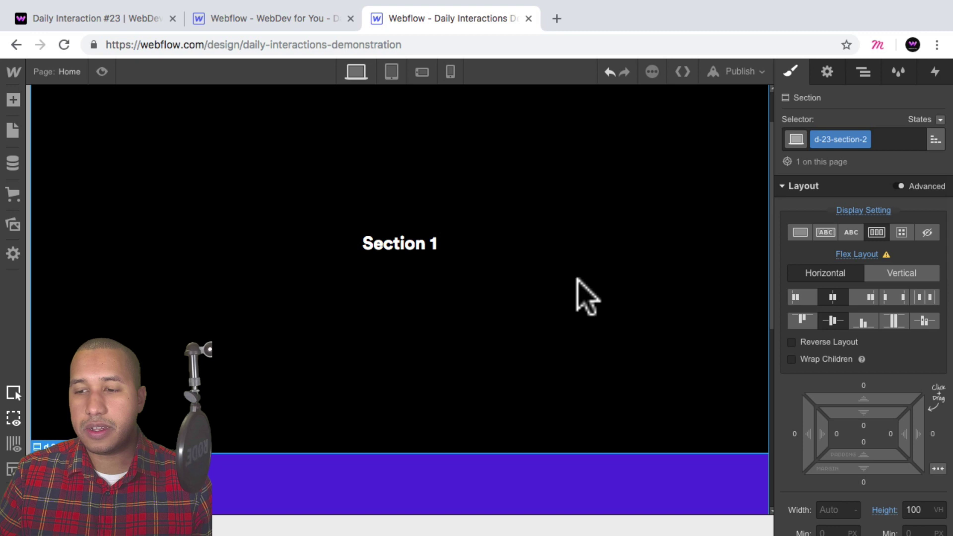
Copy the "Section 1" heading into the purple section and change the copy's text to "Section 2".
scroll(497, 248, down, 3)
scroll(427, 189, up, 1)
click(418, 144)
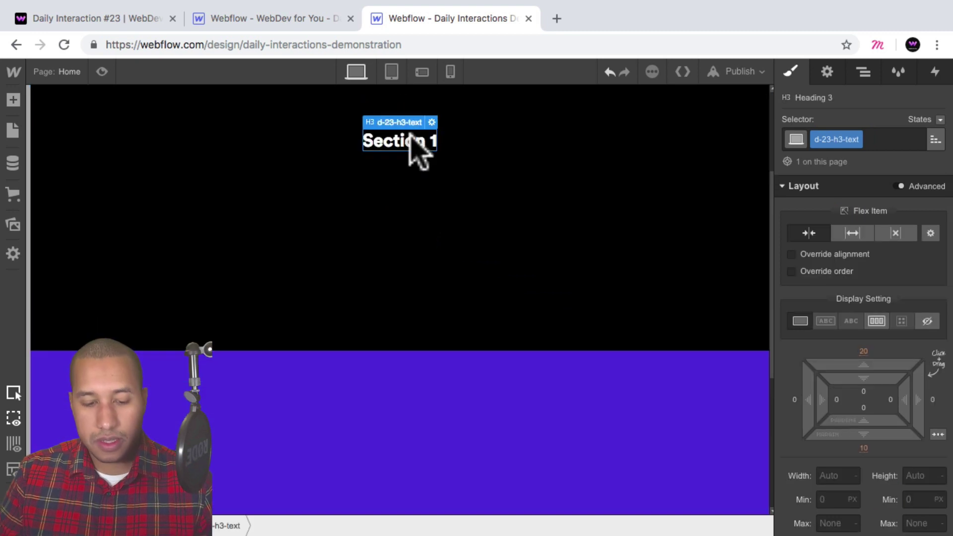
key(super+c)
scroll(495, 196, down, 5)
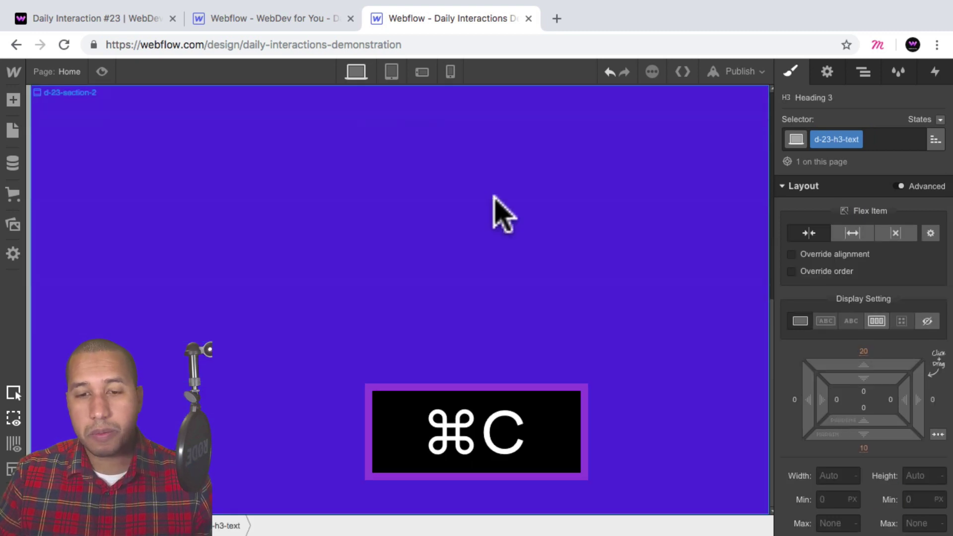
click(437, 256)
key(super+v)
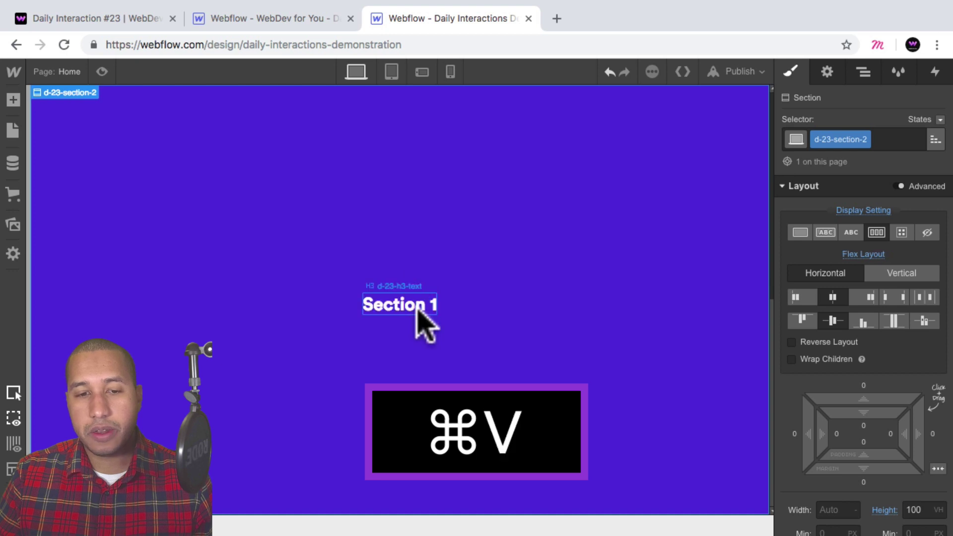
click(428, 304)
double_click(433, 305)
text(2)
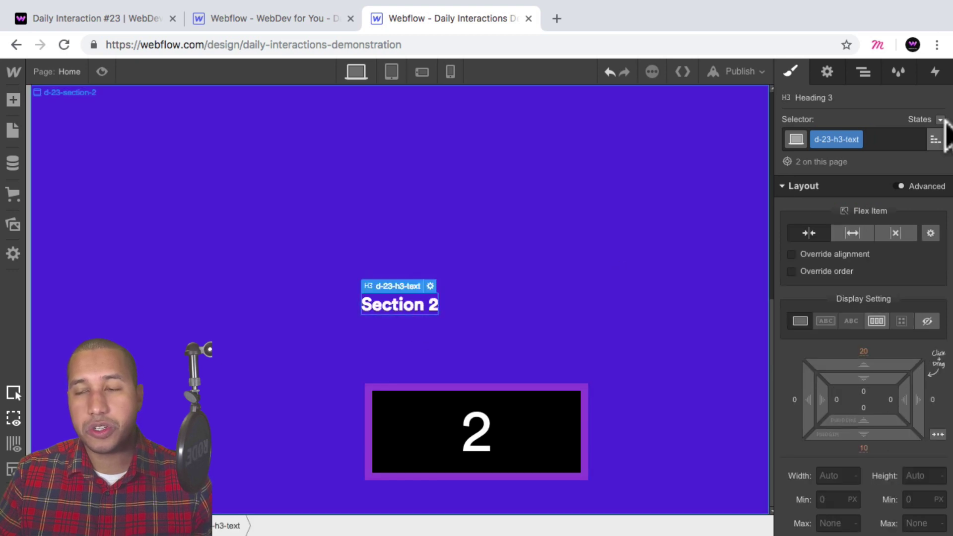
key(Escape)
Add a third Section element directly under d-23-body and accept saving the site without interactions.
click(862, 75)
click(828, 120)
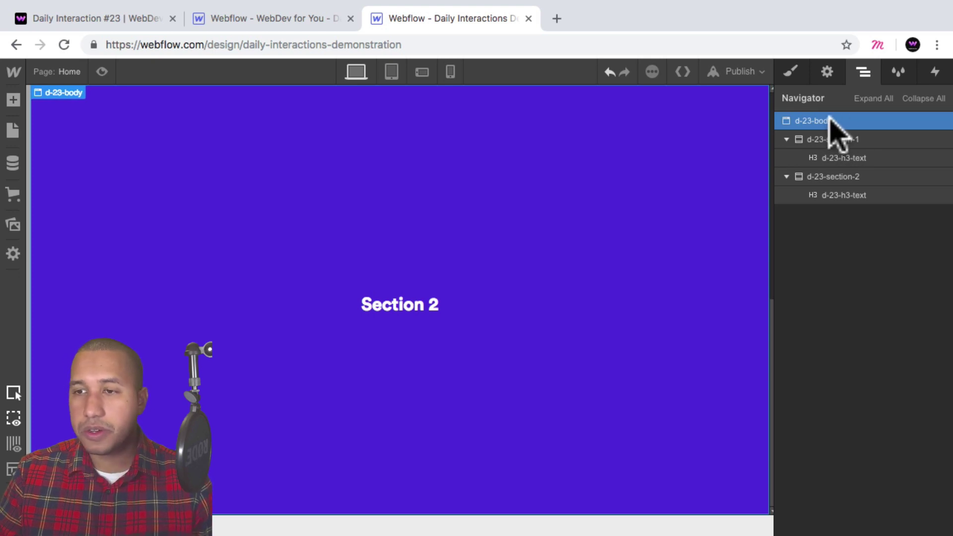
click(14, 99)
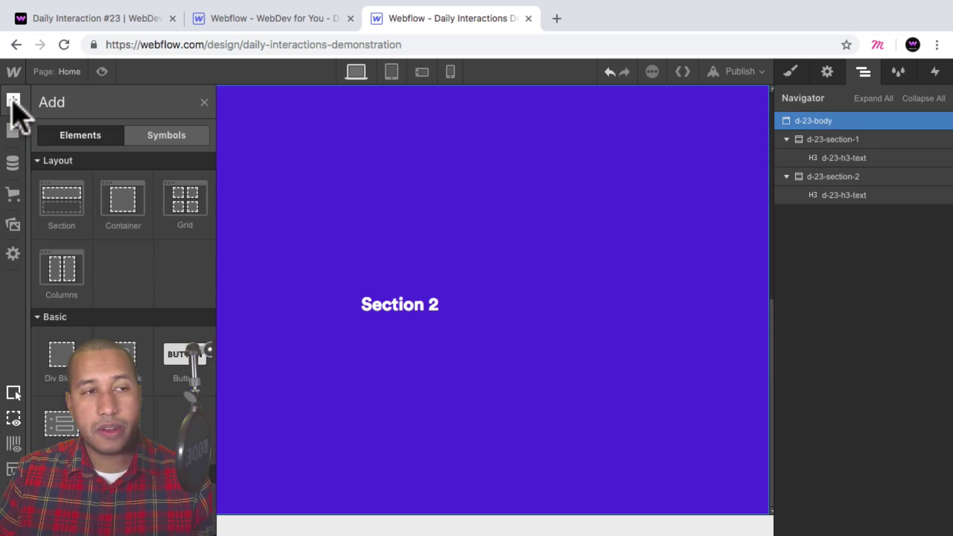
click(59, 202)
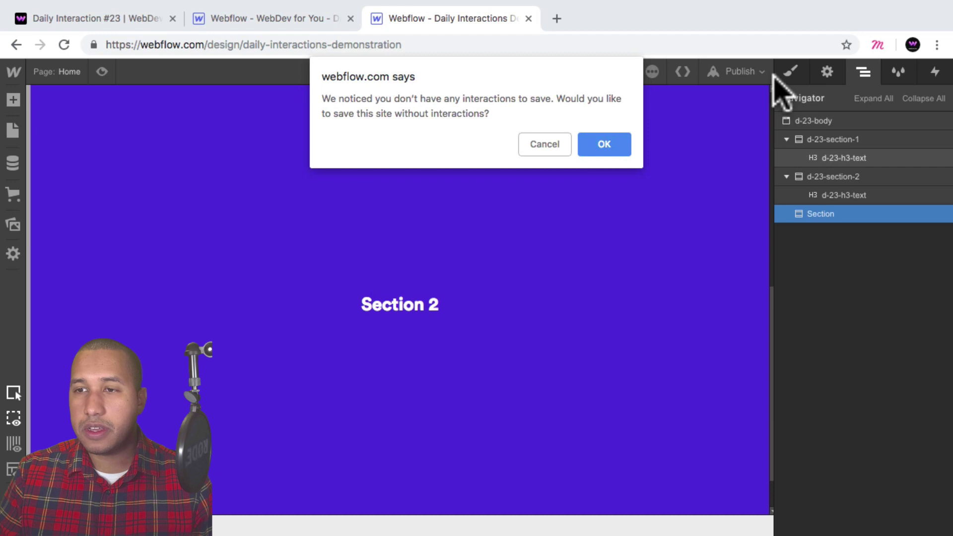
click(599, 148)
Create and apply the class d-23-section-3 to the newly added section.
click(792, 74)
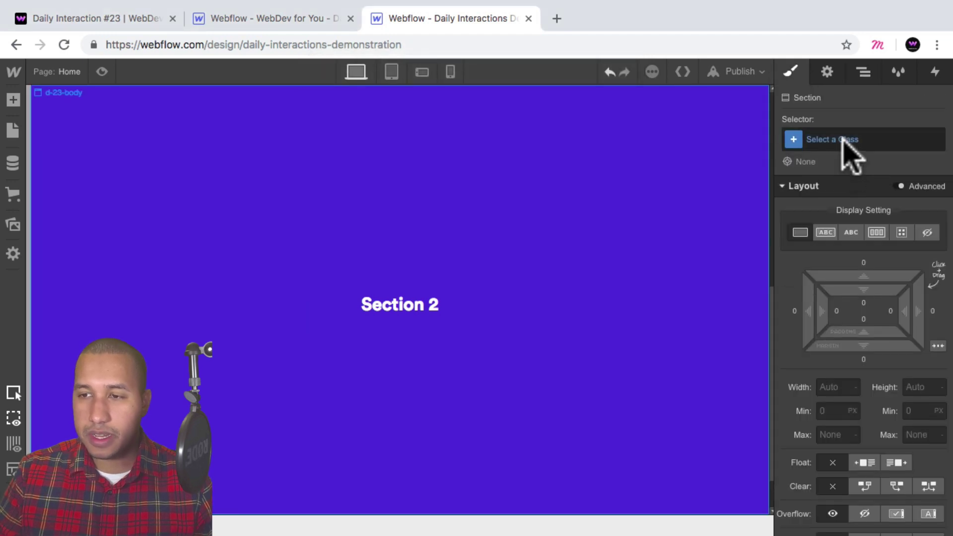
click(844, 140)
text(d-23-section)
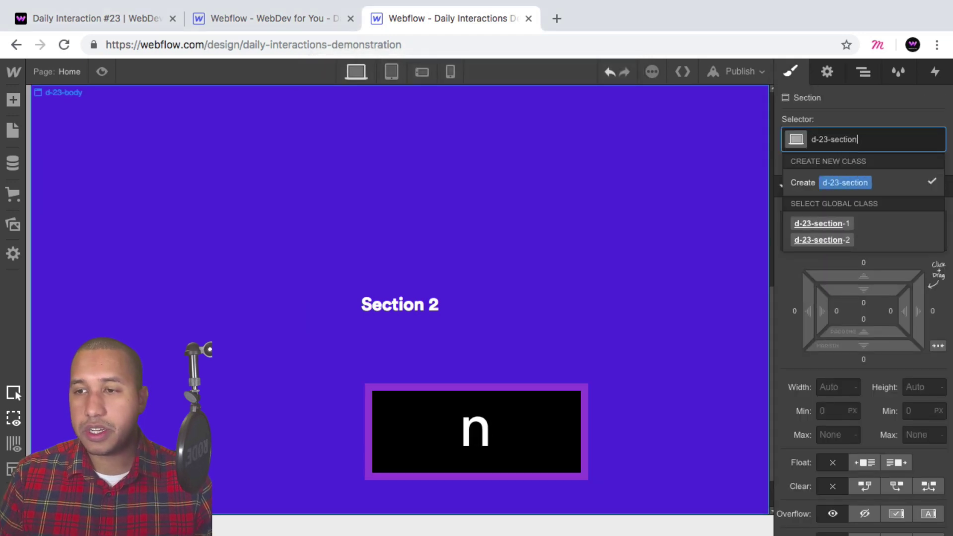
text(-3)
key(Return)
Set the d-23-section-3 section's height to 100vh and its background color to the light pink swatch.
click(864, 72)
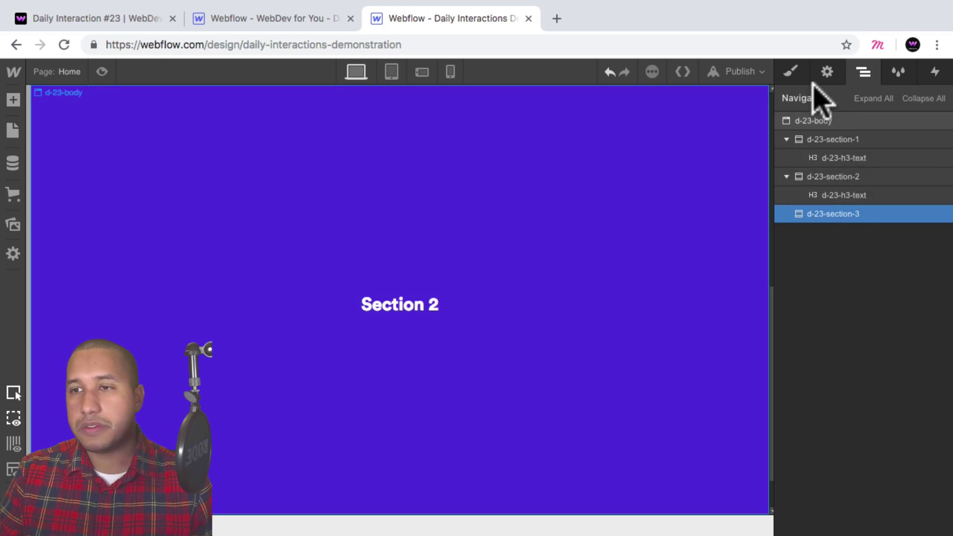
click(791, 73)
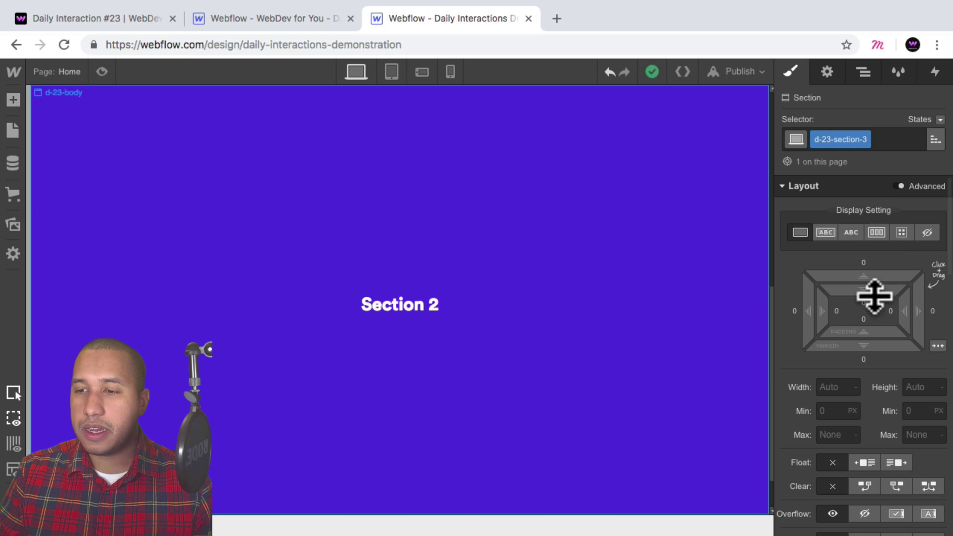
scroll(884, 305, down, 5)
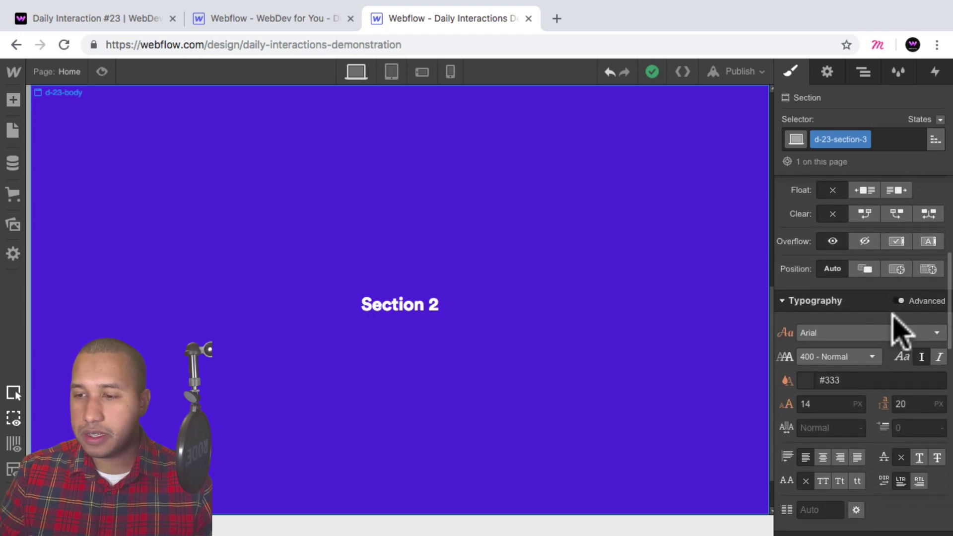
scroll(902, 329, down, 1)
scroll(902, 326, up, 5)
click(917, 316)
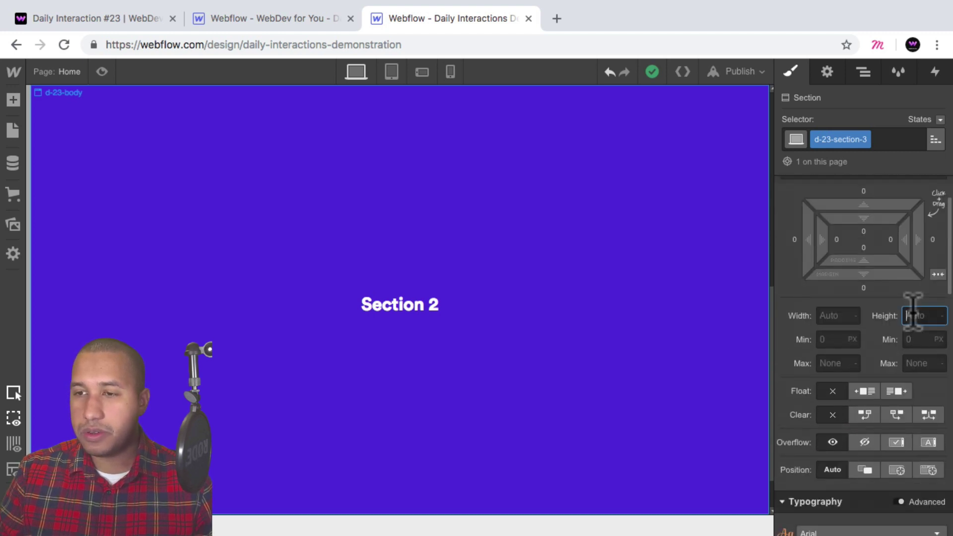
text(100vh)
key(Return)
scroll(889, 341, down, 5)
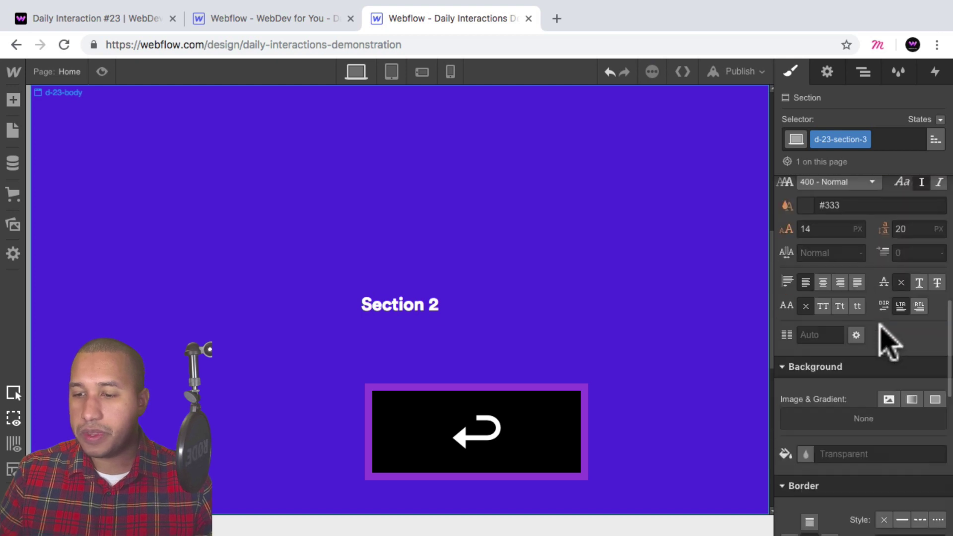
click(805, 371)
click(863, 314)
Give d-23-section-3 a horizontal flex layout with its content centered on both axes.
scroll(883, 394, up, 6)
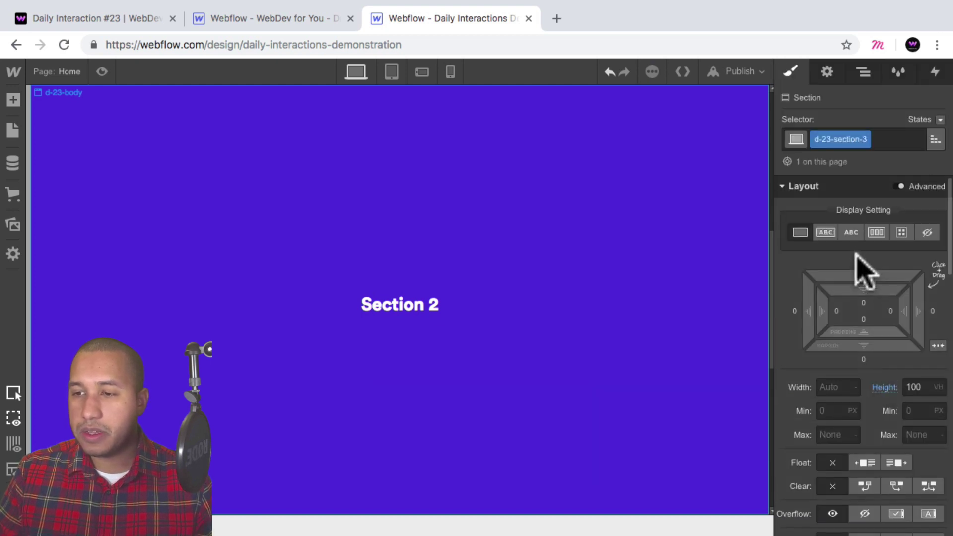
click(875, 234)
click(834, 298)
click(832, 321)
Copy the "Section 2" heading into the pink section and change the copy's text to "Section 3".
scroll(602, 334, down, 2)
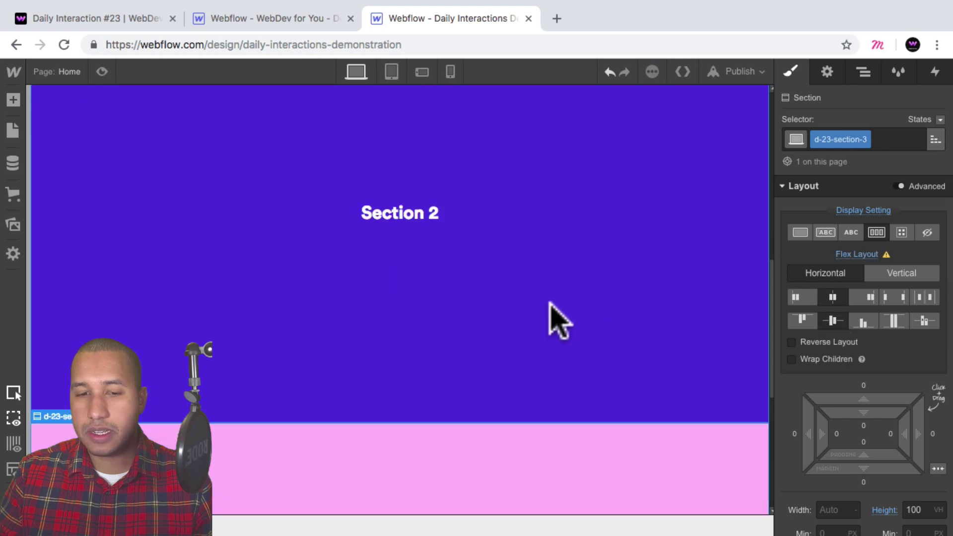
click(394, 219)
key(super+c)
scroll(455, 372, down, 5)
click(456, 377)
key(super+v)
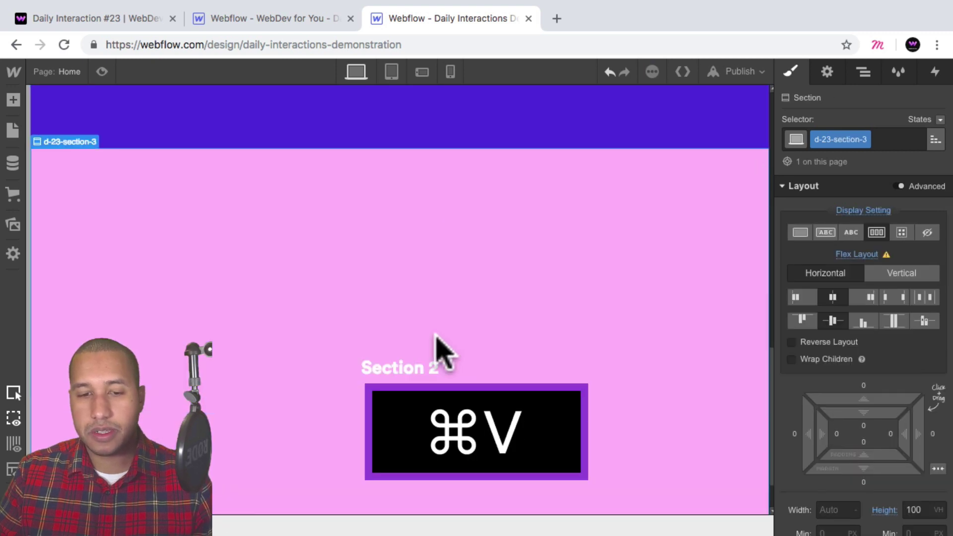
double_click(436, 366)
text(3)
click(526, 356)
scroll(526, 356, down, 1)
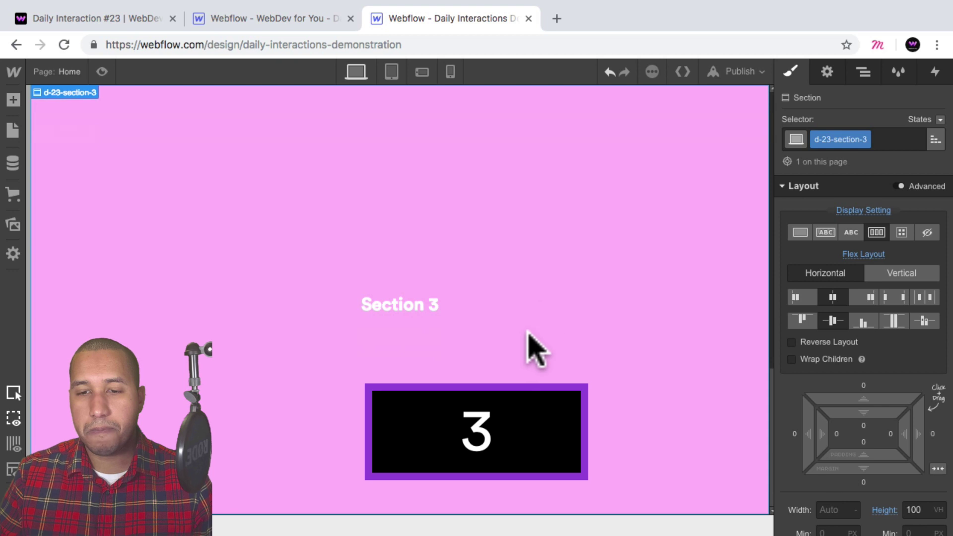
Add a new section to the page body, directly below the Section 3 block.
click(864, 74)
click(825, 121)
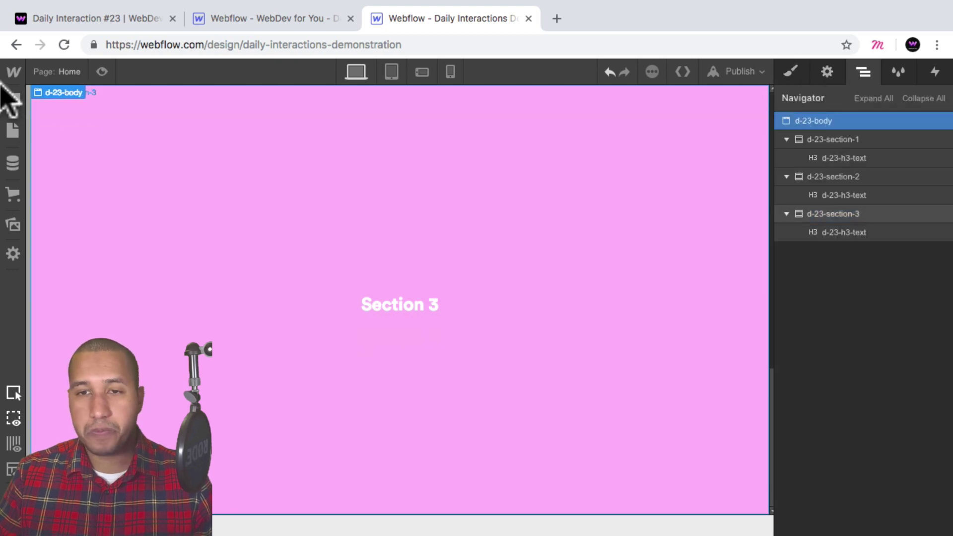
click(12, 99)
drag(65, 188, 485, 214)
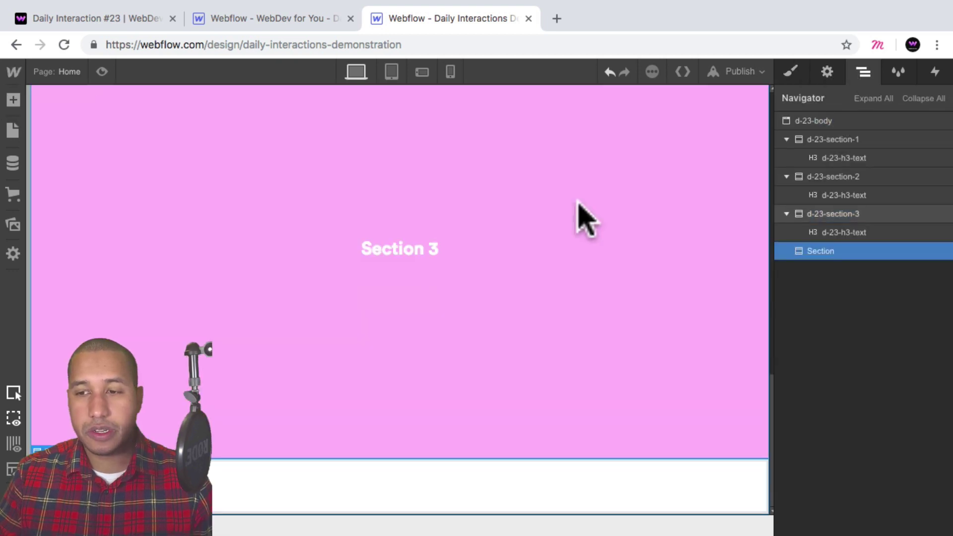
Create and apply the class d-23-section-4 to the newly added section.
click(791, 72)
click(827, 139)
text(d-23)
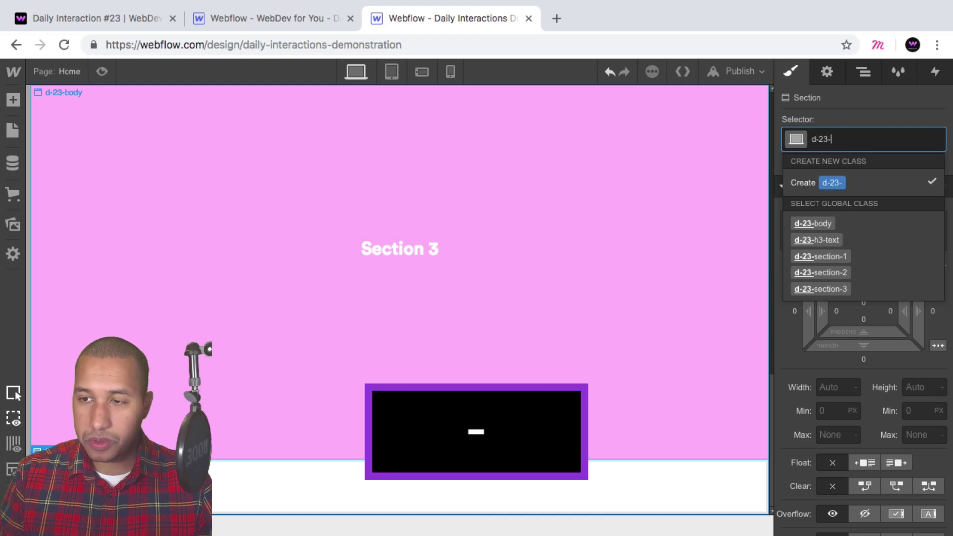
text(-section-4)
key(Return)
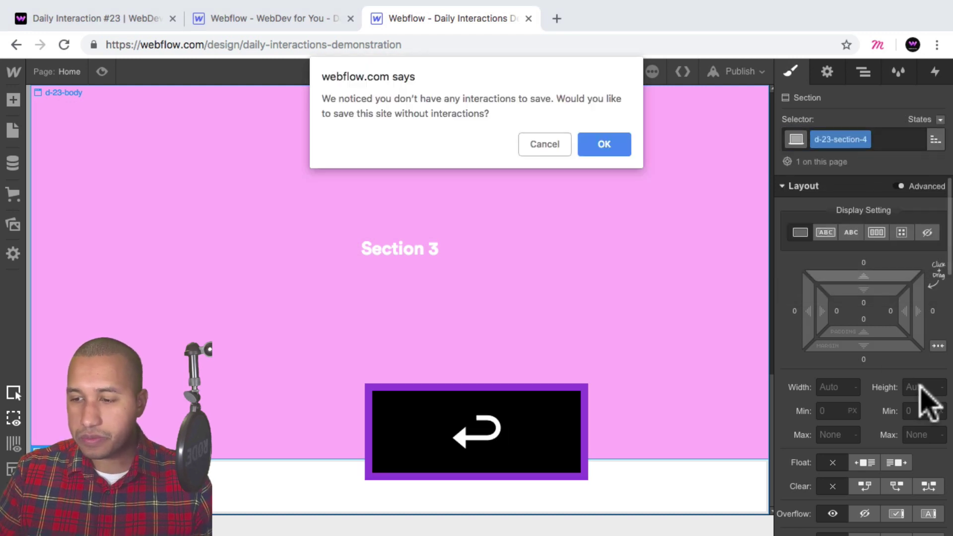
Accept saving without interactions, then set the d-23-section-4 section's height to 100vh and its background color to the Magenta swatch.
click(602, 145)
text(100vh)
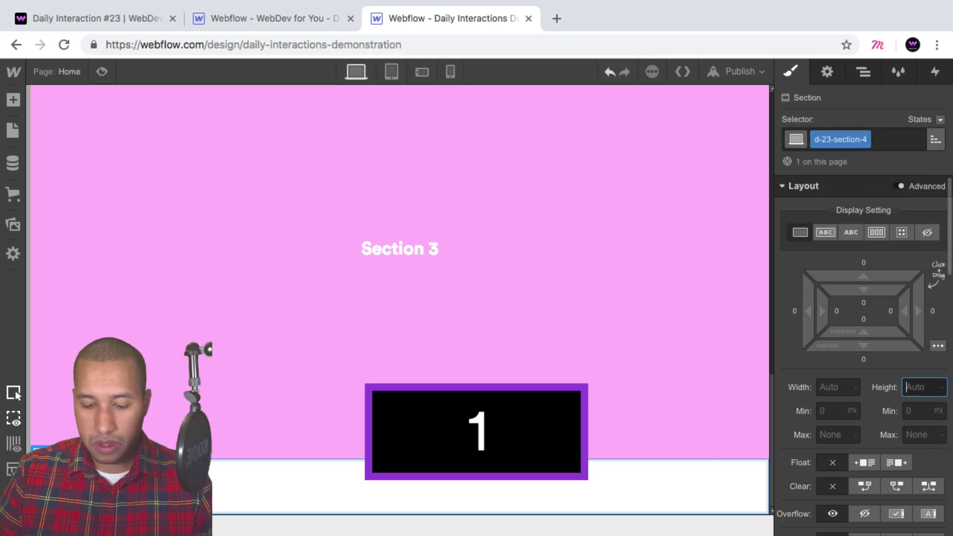
key(Return)
scroll(919, 382, down, 5)
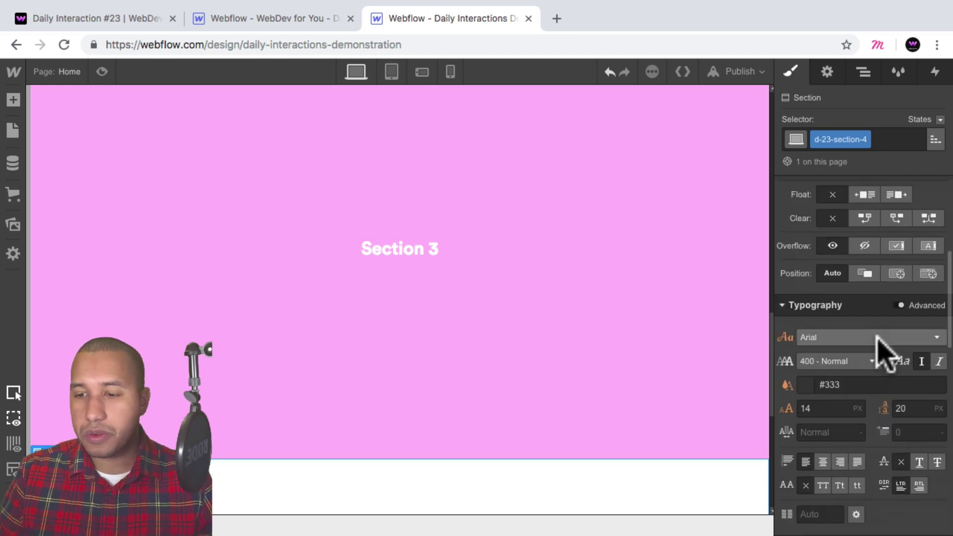
scroll(915, 359, down, 2)
scroll(818, 315, down, 4)
scroll(815, 317, down, 1)
click(806, 371)
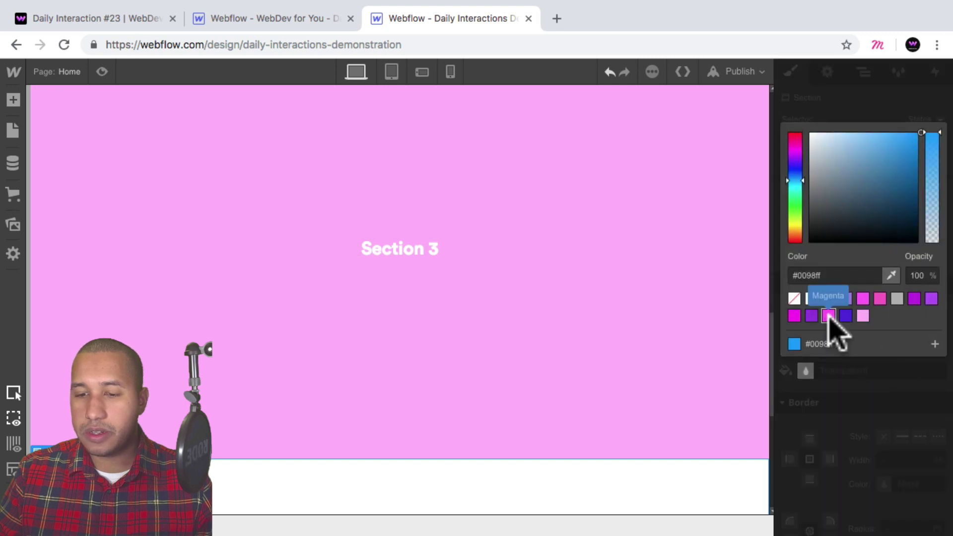
click(829, 316)
click(852, 405)
scroll(571, 298, down, 1)
Give d-23-section-4 a horizontal flex layout with its content centered on both axes.
scroll(909, 263, up, 10)
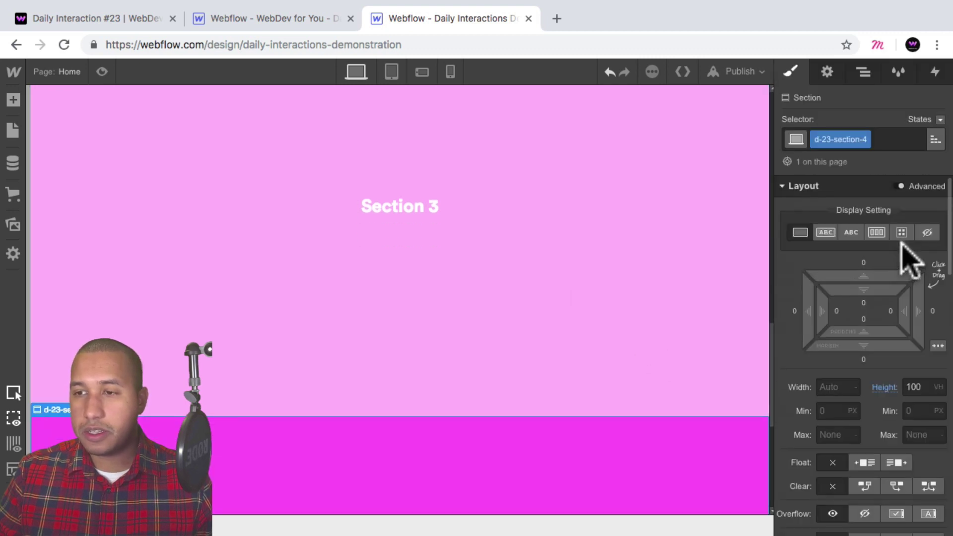
click(879, 233)
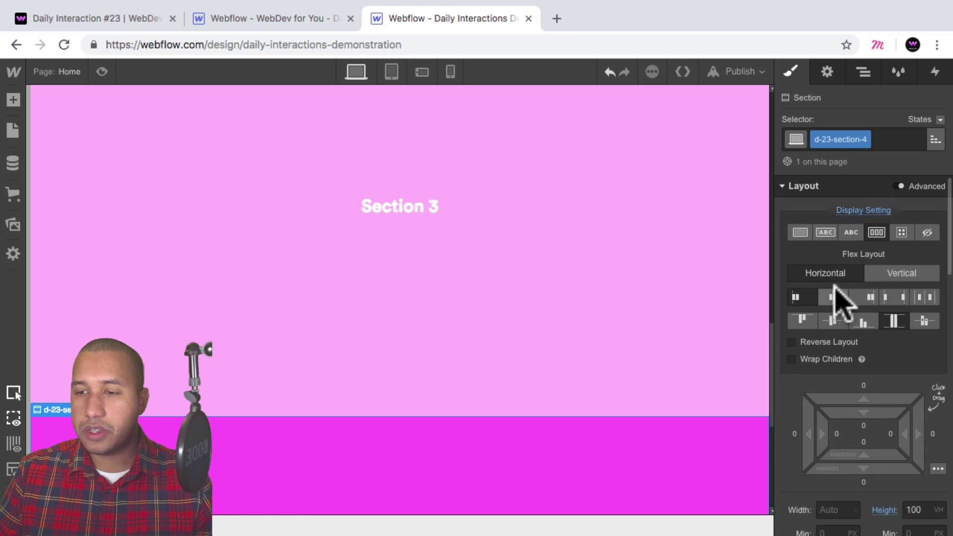
click(834, 297)
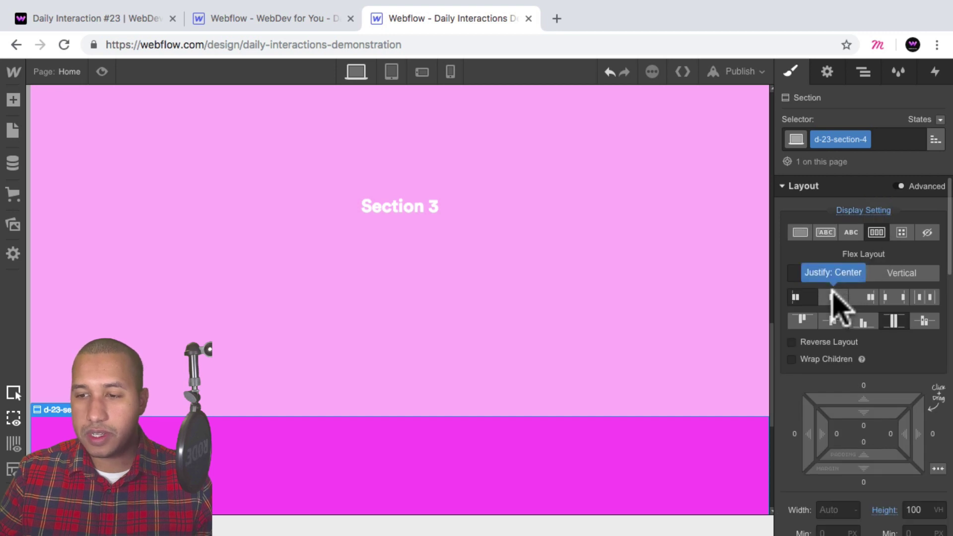
click(833, 321)
Copy the "Section 3" heading into the magenta section and change the copy's text to "Section 4".
click(440, 287)
click(425, 212)
key(super+c)
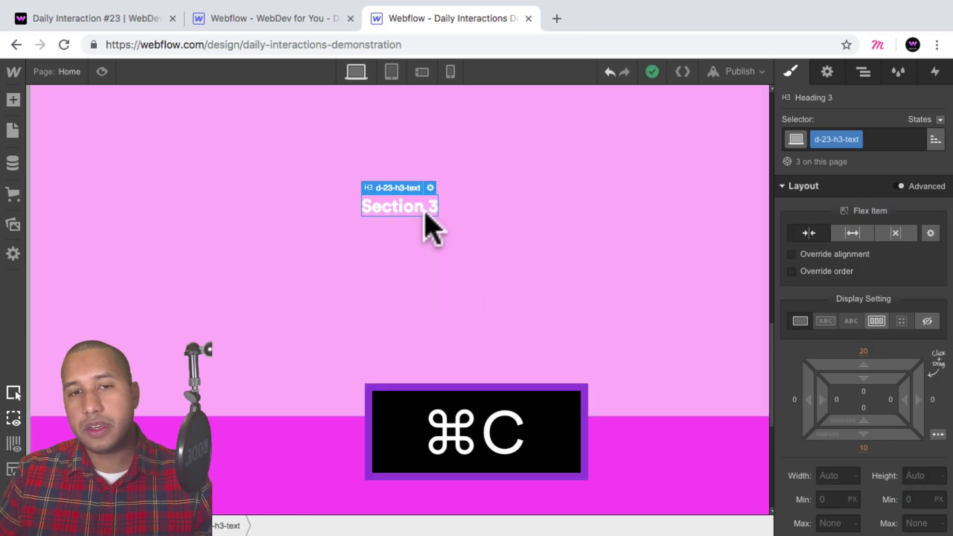
scroll(450, 262, down, 6)
click(446, 379)
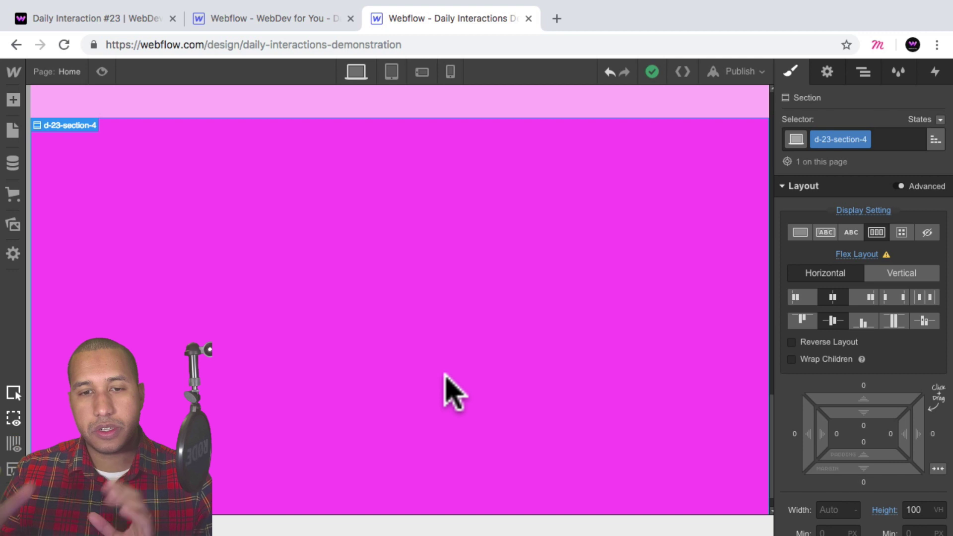
key(super+v)
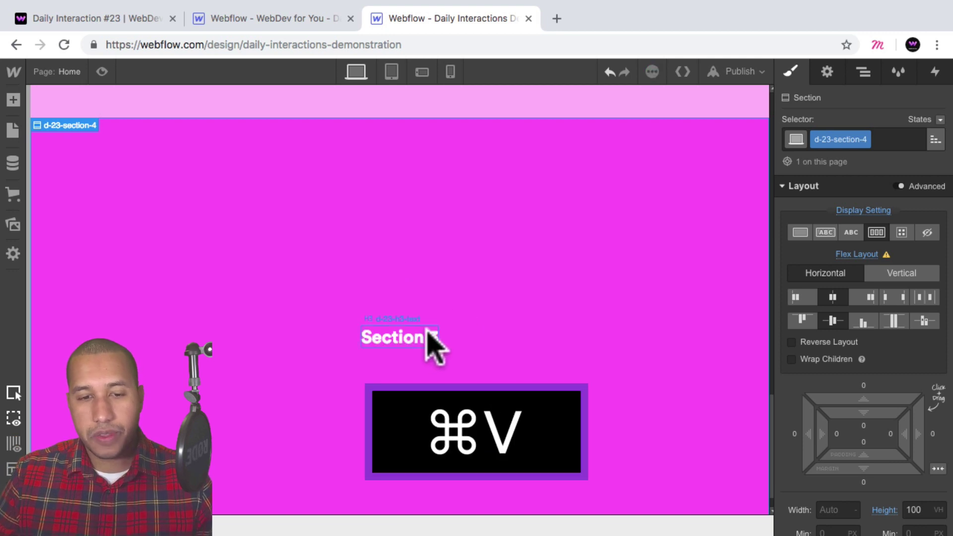
click(428, 338)
double_click(435, 337)
text(4)
click(481, 283)
Preview the page and check all four sections from Section 1 down to Section 4, accepting the save without interactions.
scroll(482, 278, up, 20)
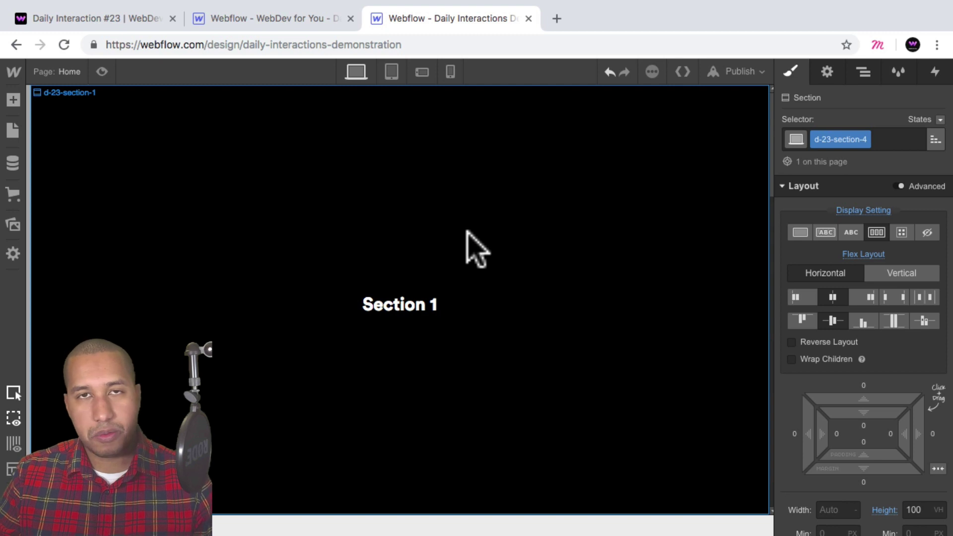
click(102, 71)
scroll(468, 216, down, 4)
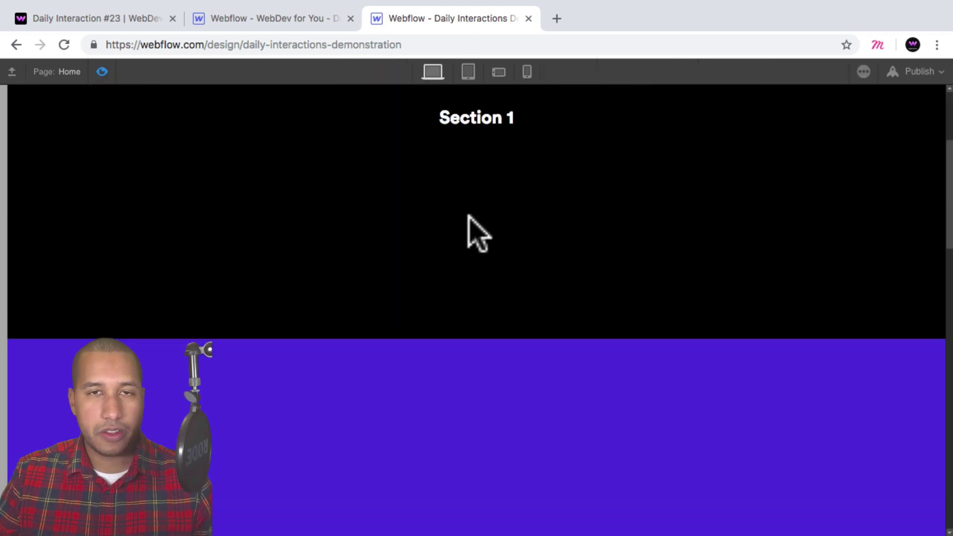
scroll(479, 233, down, 8)
scroll(489, 234, up, 3)
scroll(486, 219, up, 3)
scroll(488, 218, down, 7)
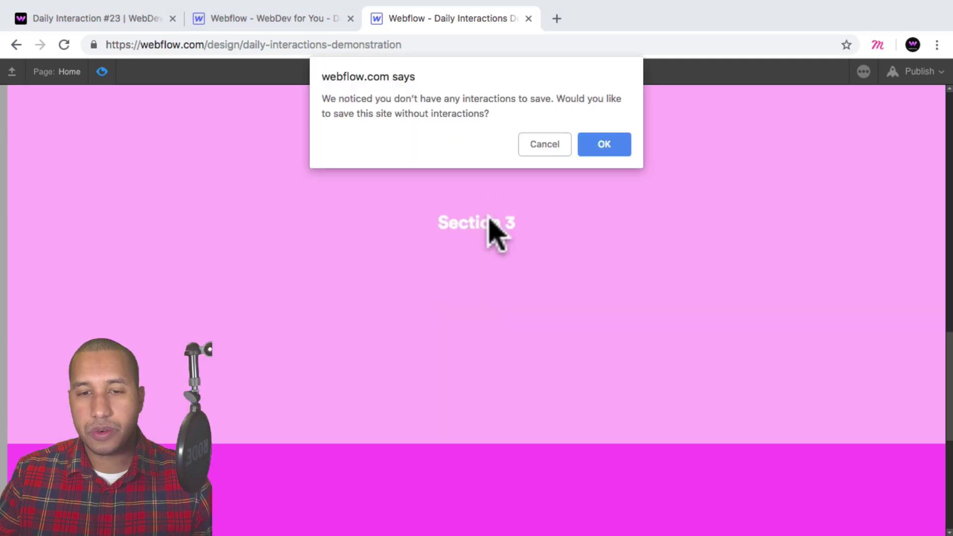
click(603, 145)
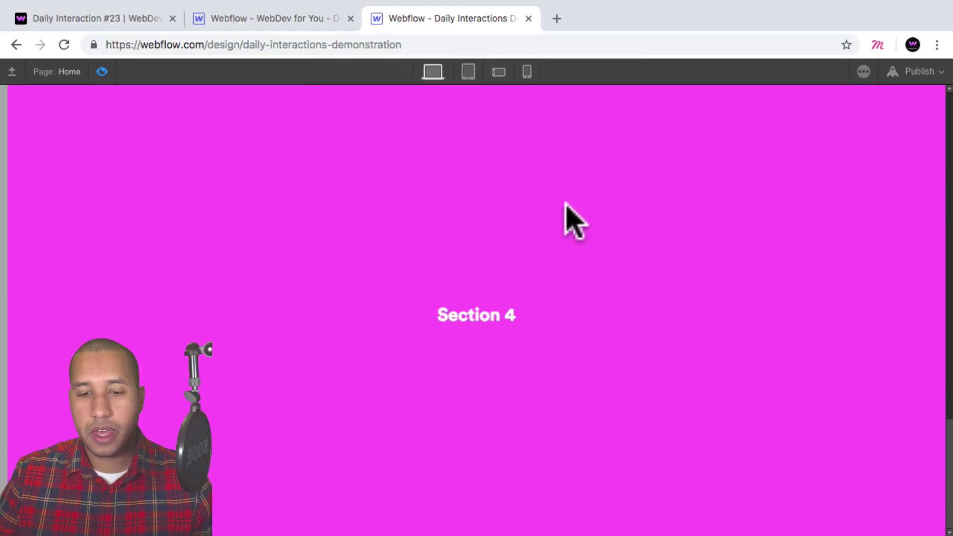
click(101, 71)
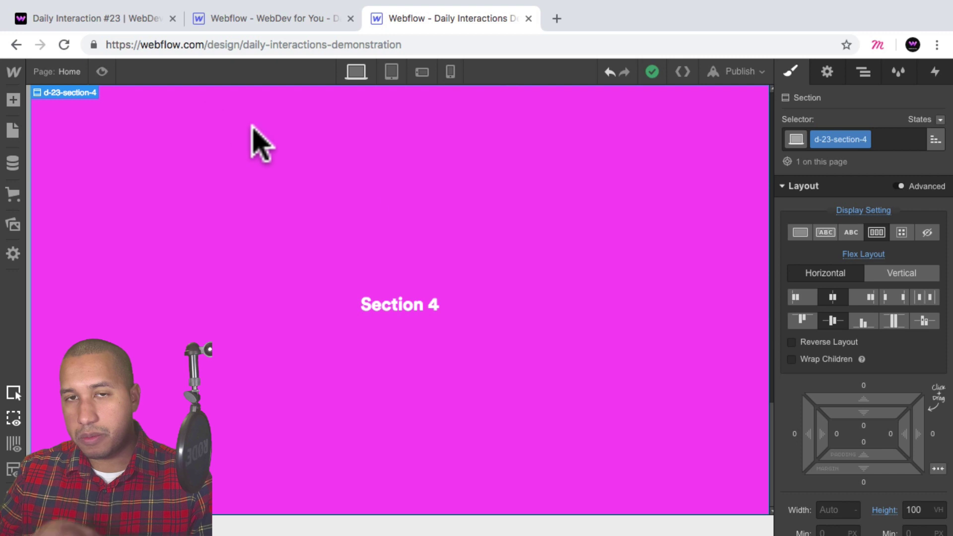
Add a Link Block directly inside the page body, below Section 4, leaving its link settings at their defaults.
click(864, 73)
click(816, 120)
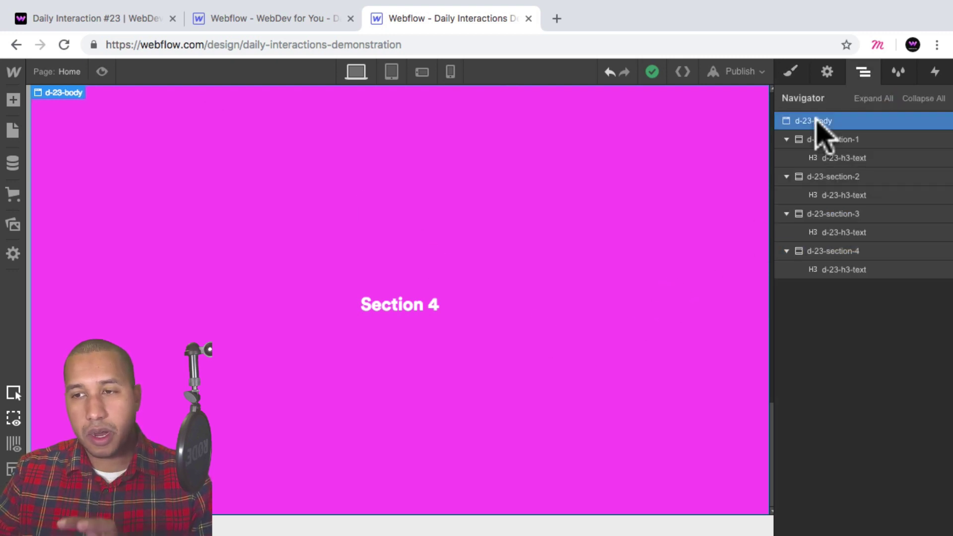
click(13, 102)
scroll(102, 273, down, 3)
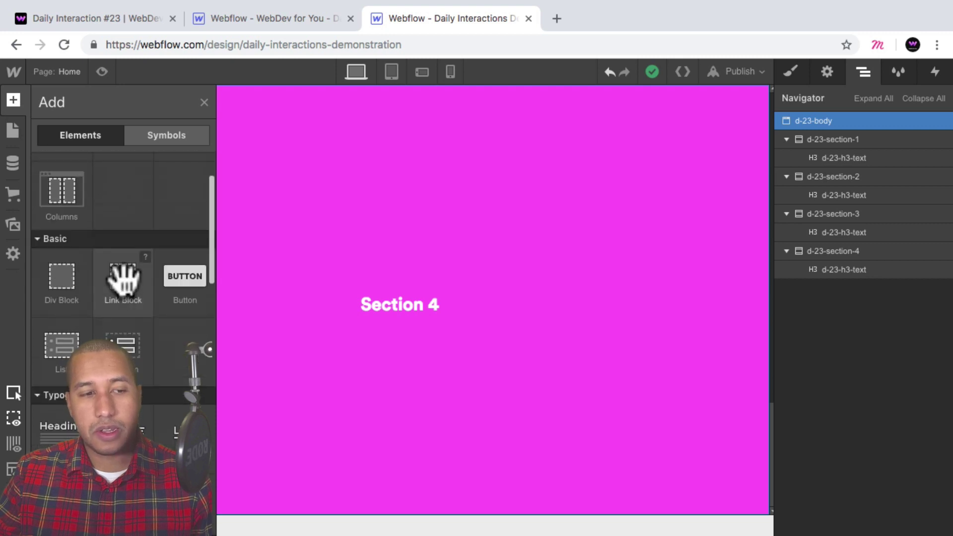
click(123, 278)
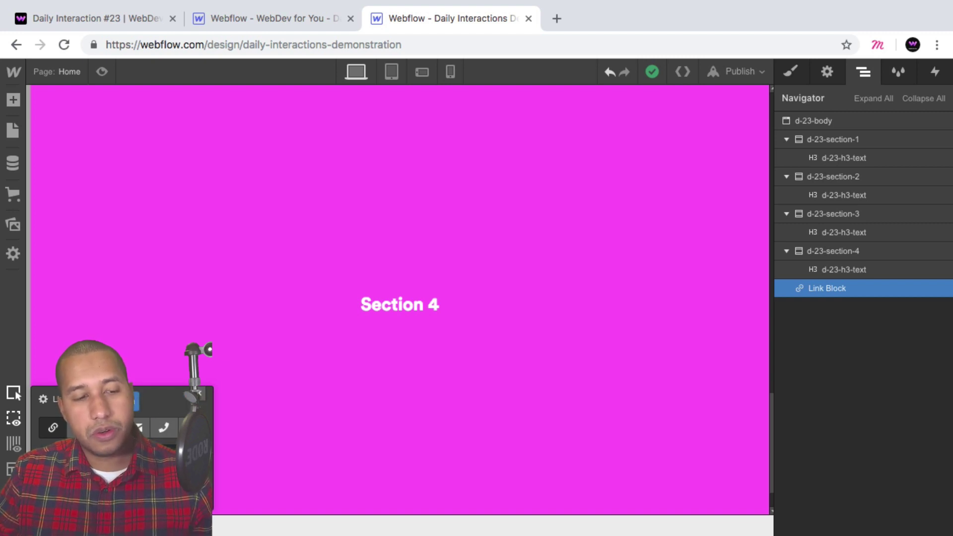
click(201, 399)
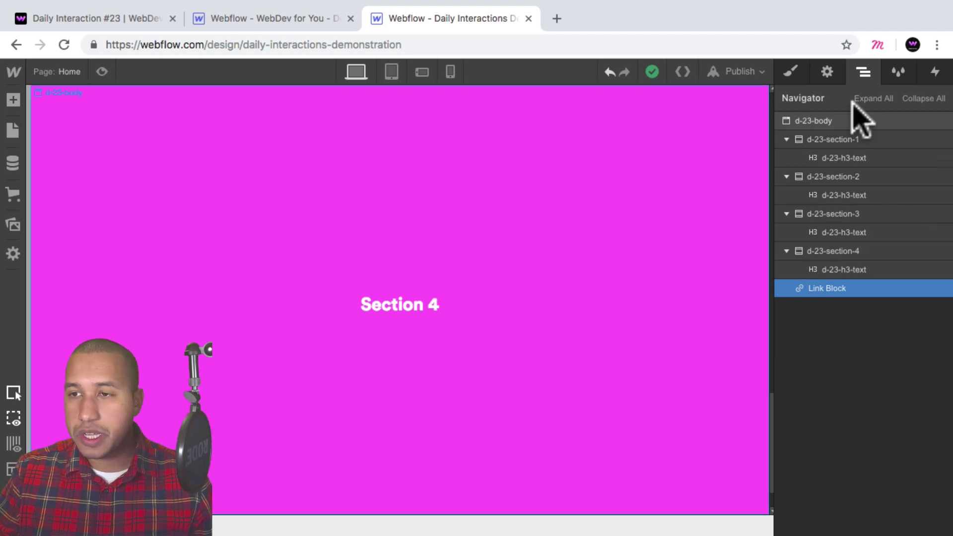
Create and apply the class d-23-back-to-top-wrapper to the new link block.
click(792, 72)
click(832, 136)
text(d)
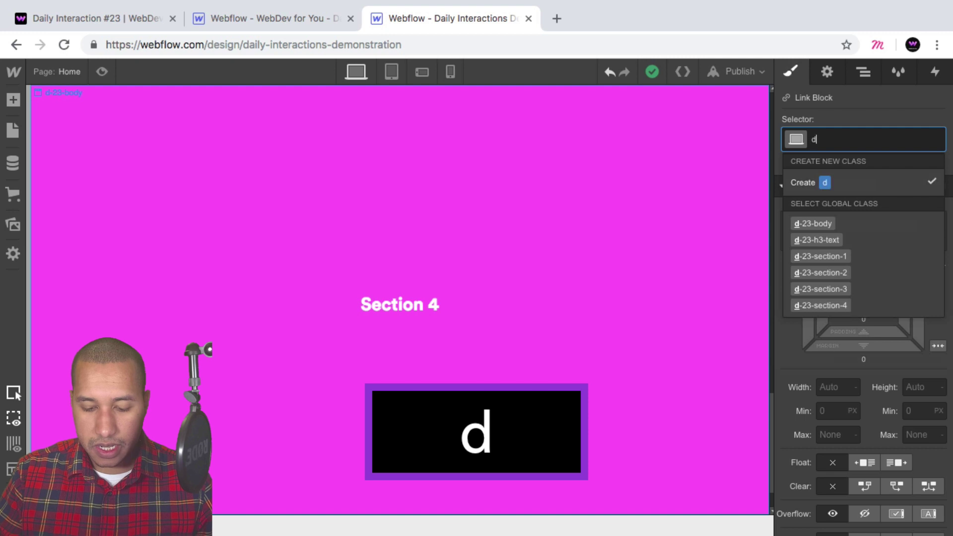
text(-23-bac)
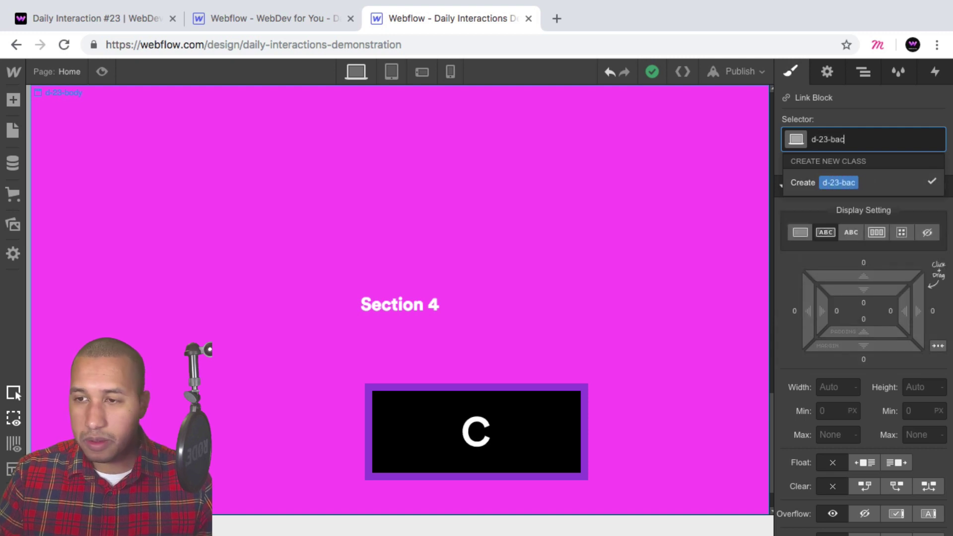
text(k-to-top-wrapper)
key(Return)
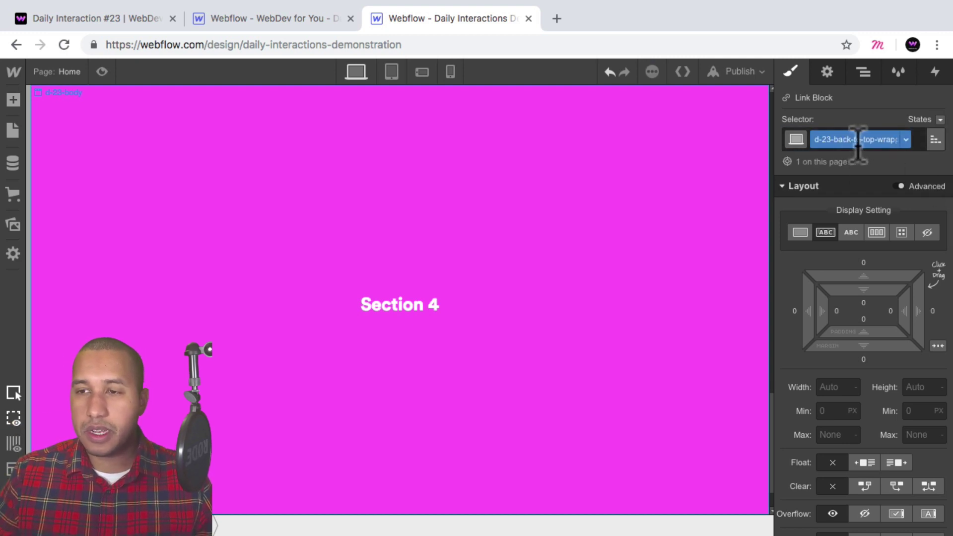
Set the back-to-top link block's width and height to 50 px each.
scroll(875, 189, down, 3)
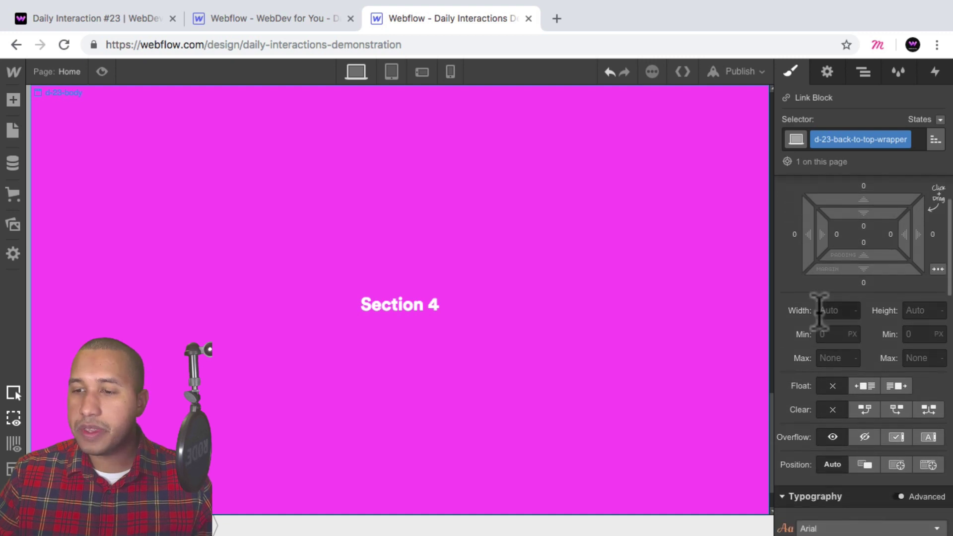
text(50)
key(Tab)
text(50)
key(Return)
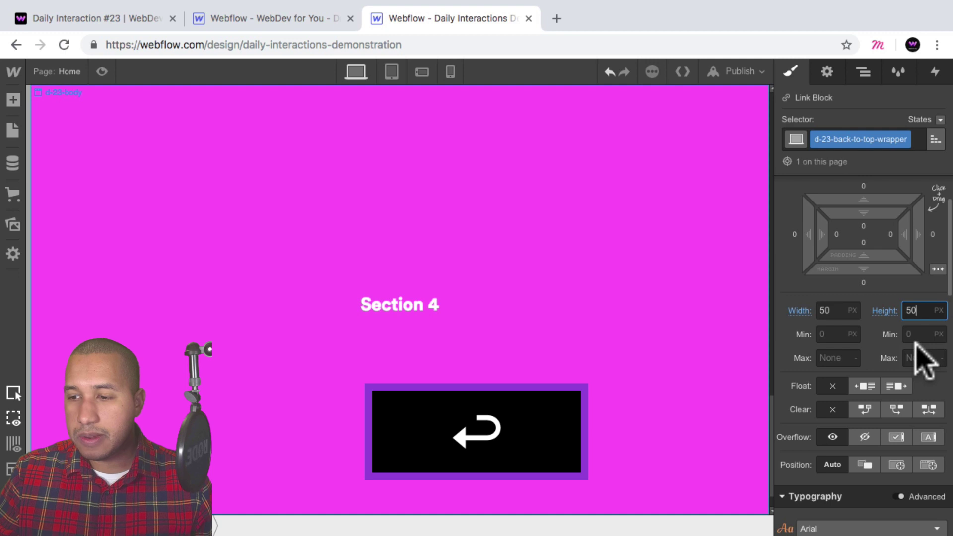
Give the back-to-top link block a fixed position anchored to the bottom-right corner of the page view.
scroll(919, 393, down, 2)
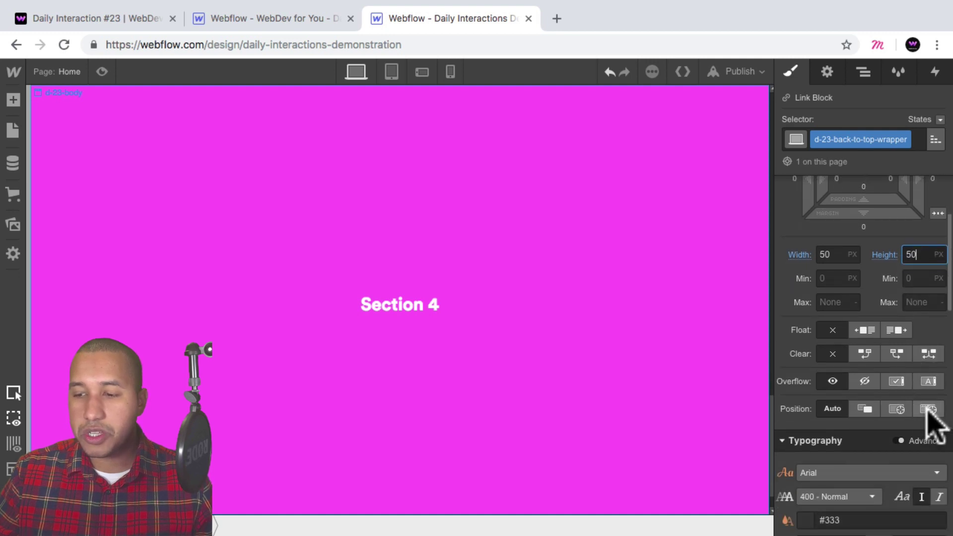
click(928, 410)
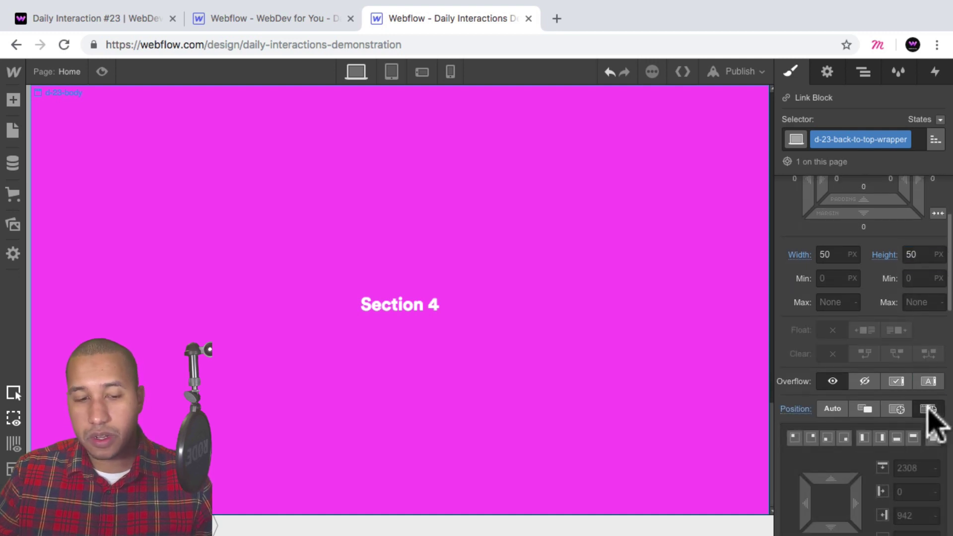
click(844, 438)
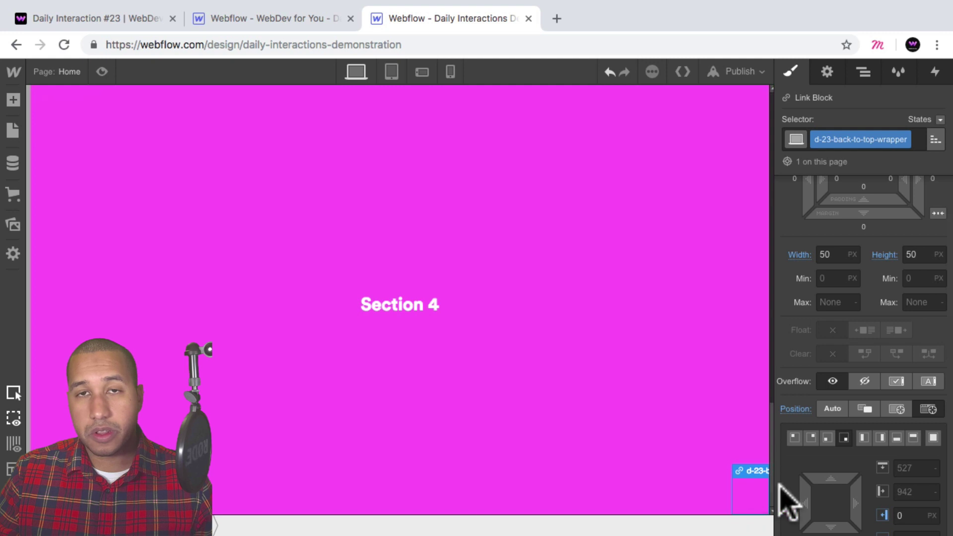
Give the back-to-top link block a solid white border 5 px wide on all sides.
scroll(914, 383, down, 10)
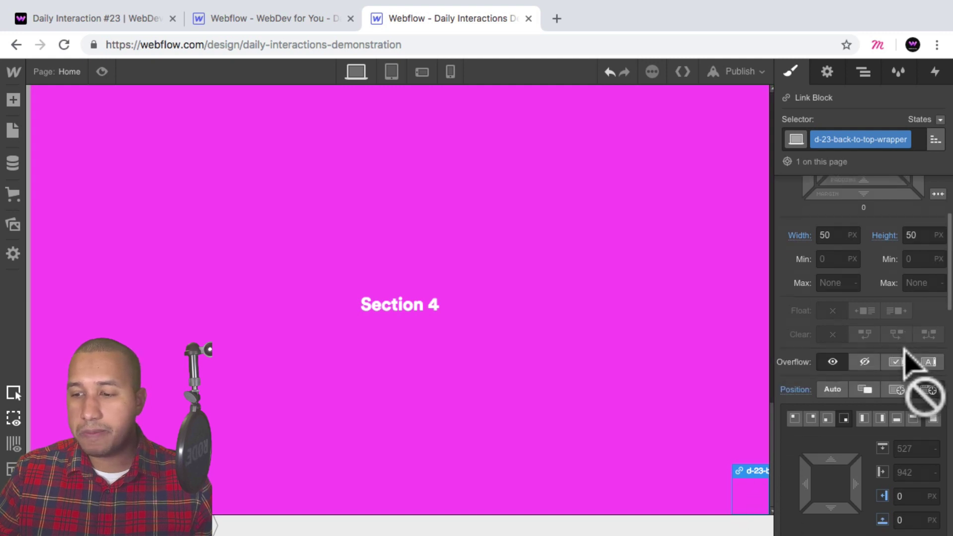
scroll(904, 348, down, 5)
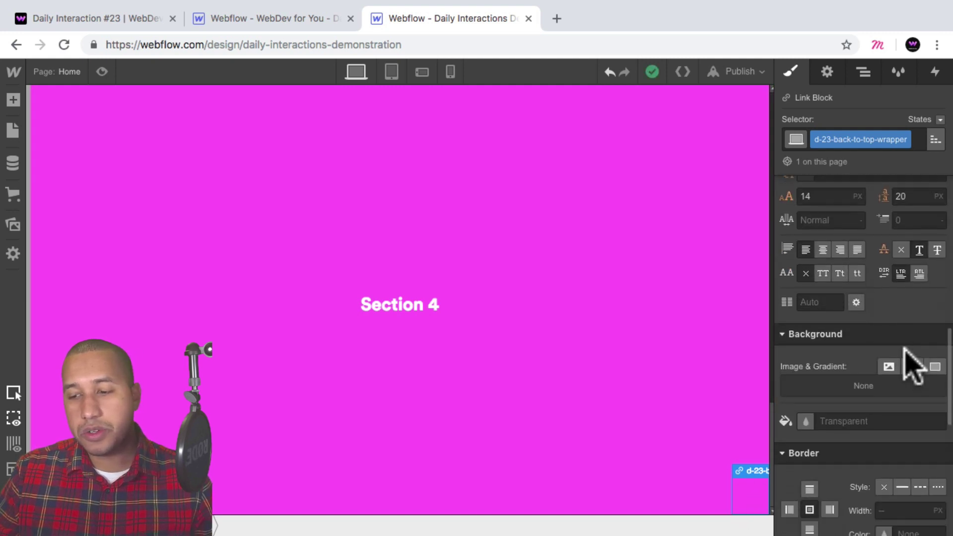
click(903, 342)
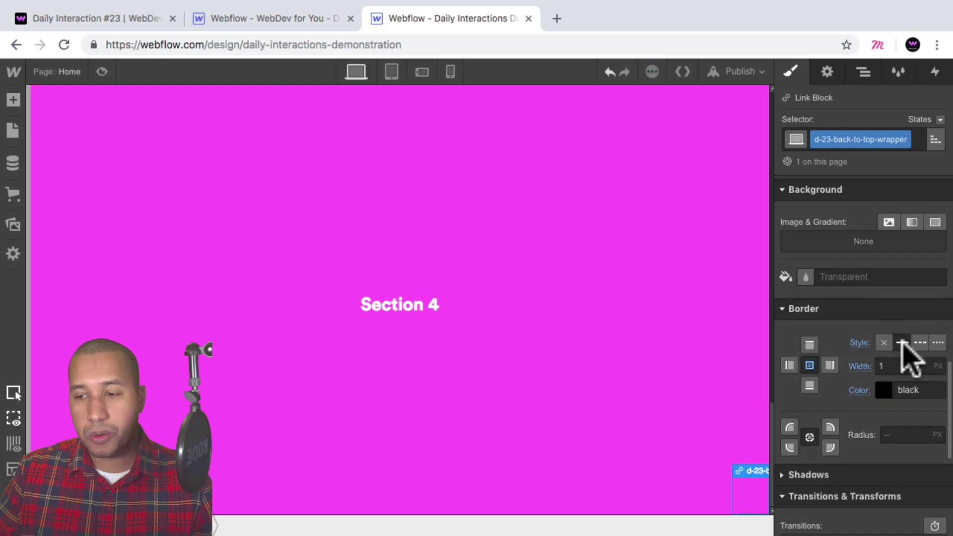
click(885, 387)
click(812, 319)
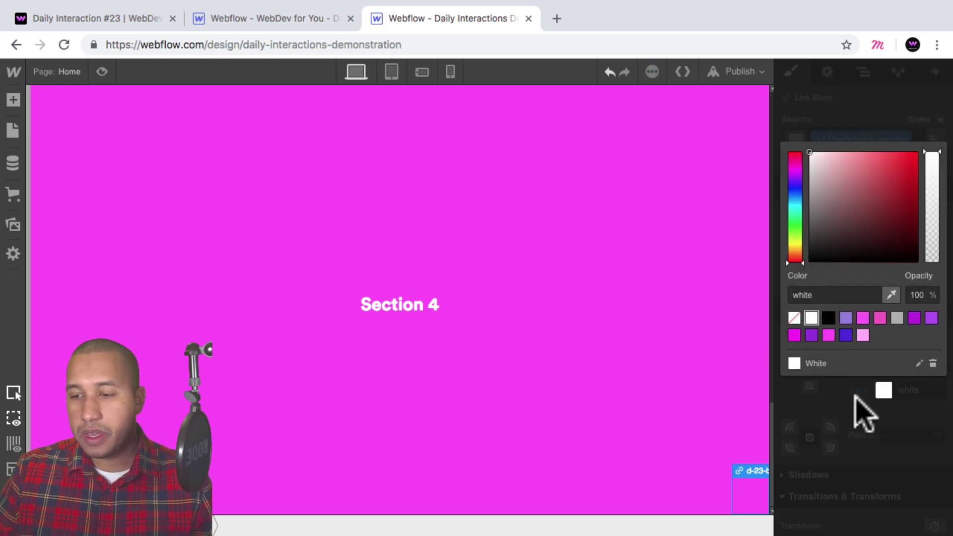
click(884, 390)
click(878, 366)
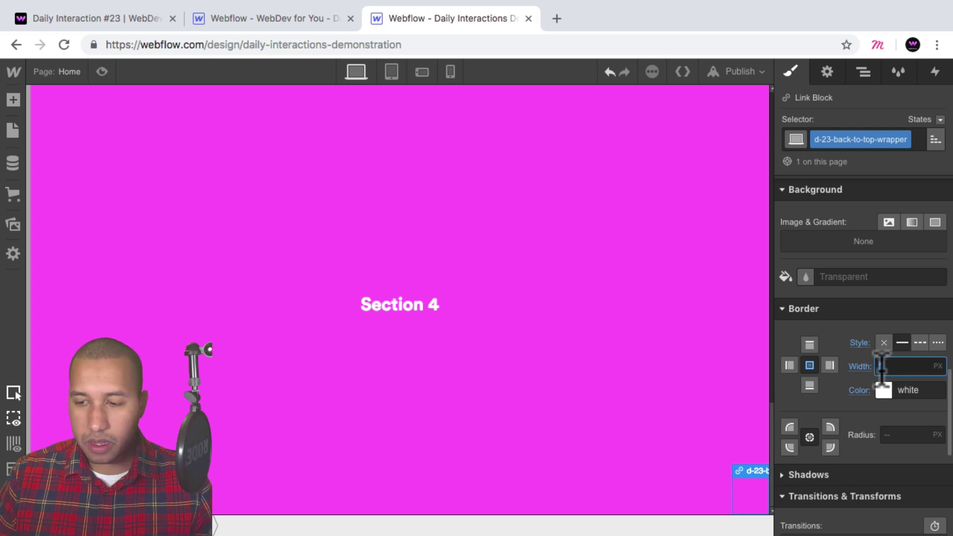
text(5)
key(Return)
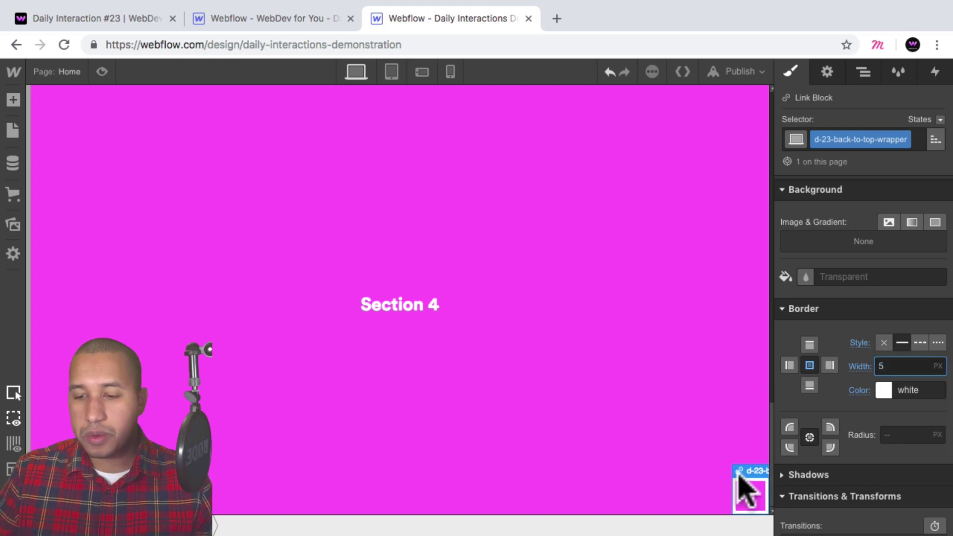
Round the back-to-top link block into a circle with a 50% border radius.
click(900, 436)
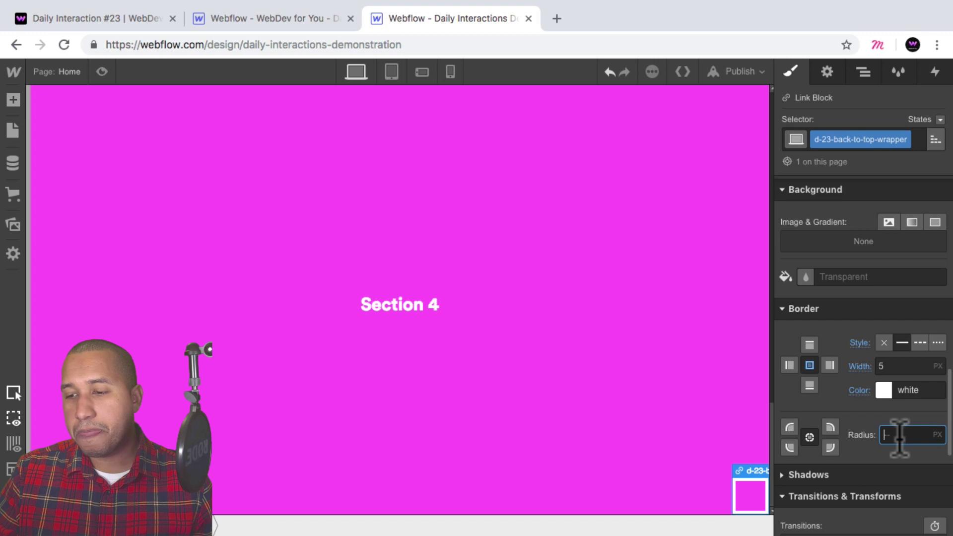
text(50%)
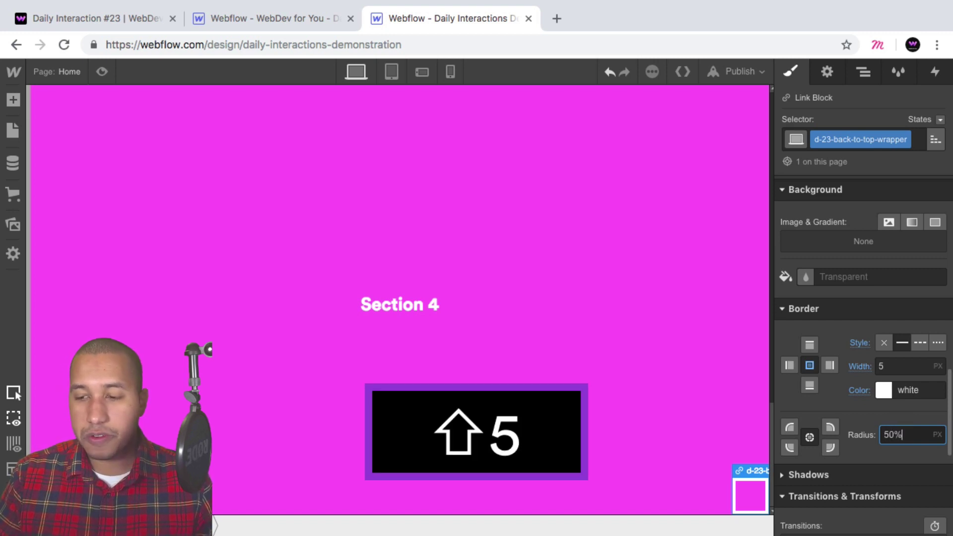
key(Return)
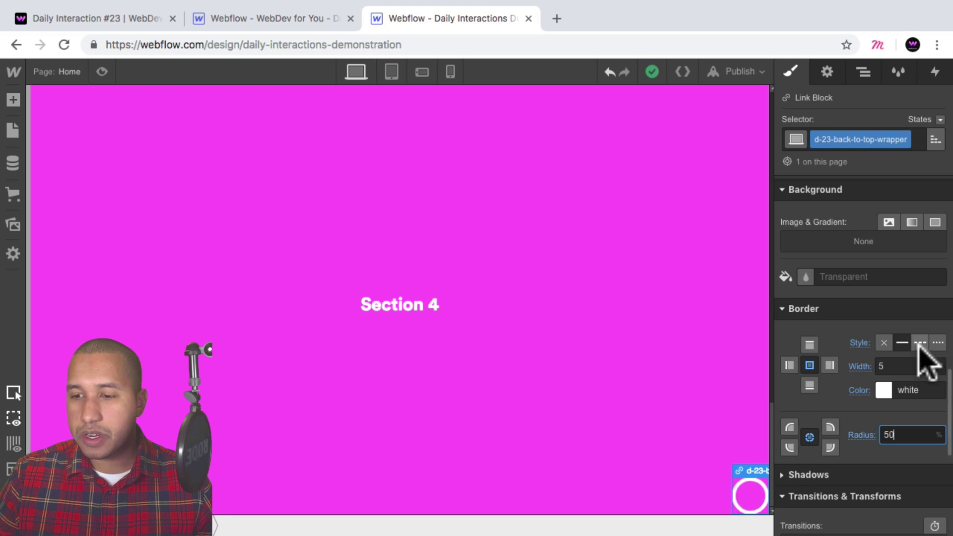
Set the back-to-top link block to a horizontal flex layout with both justification and alignment centered.
scroll(903, 360, up, 10)
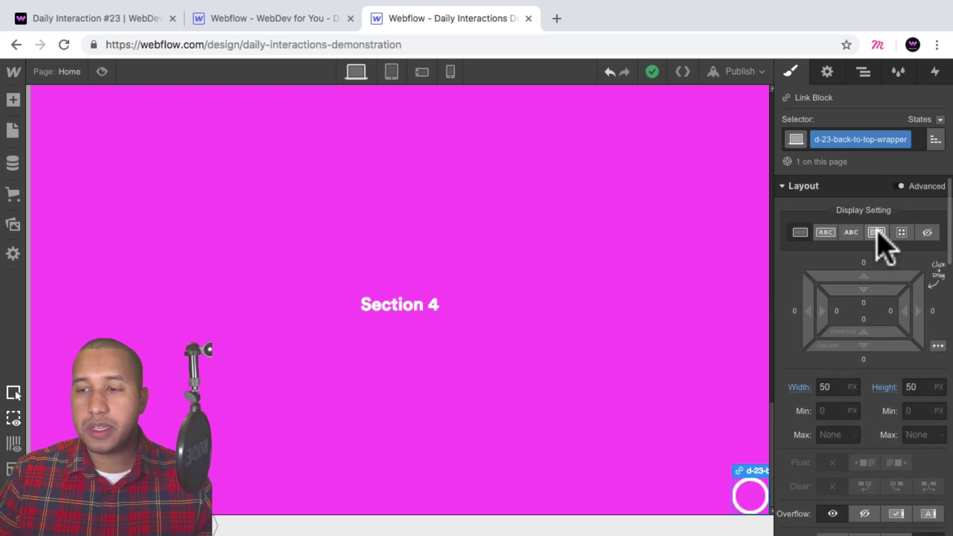
click(877, 232)
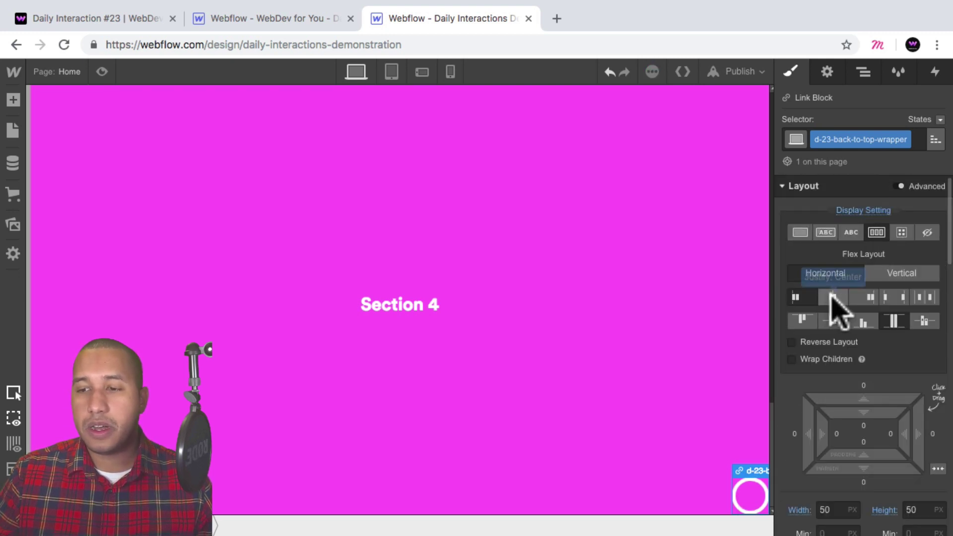
click(833, 297)
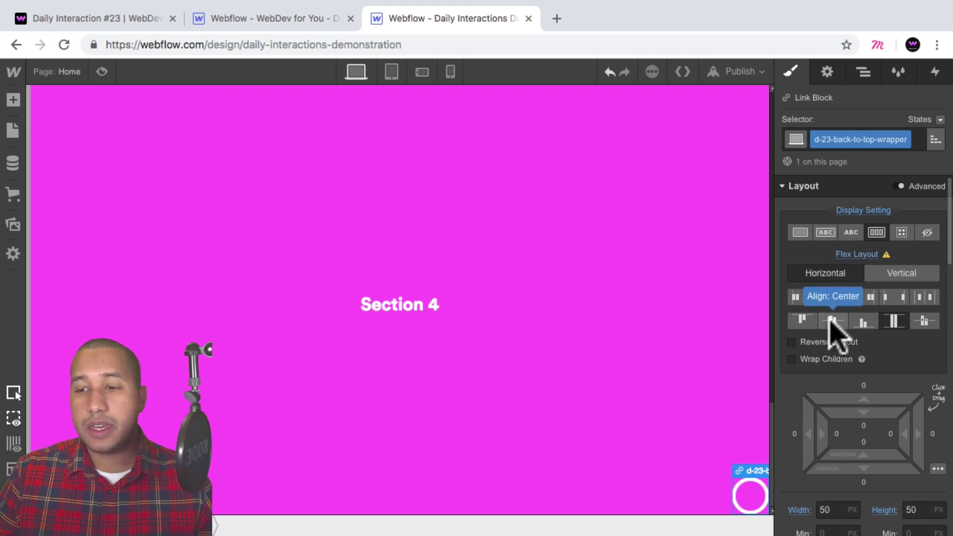
click(830, 319)
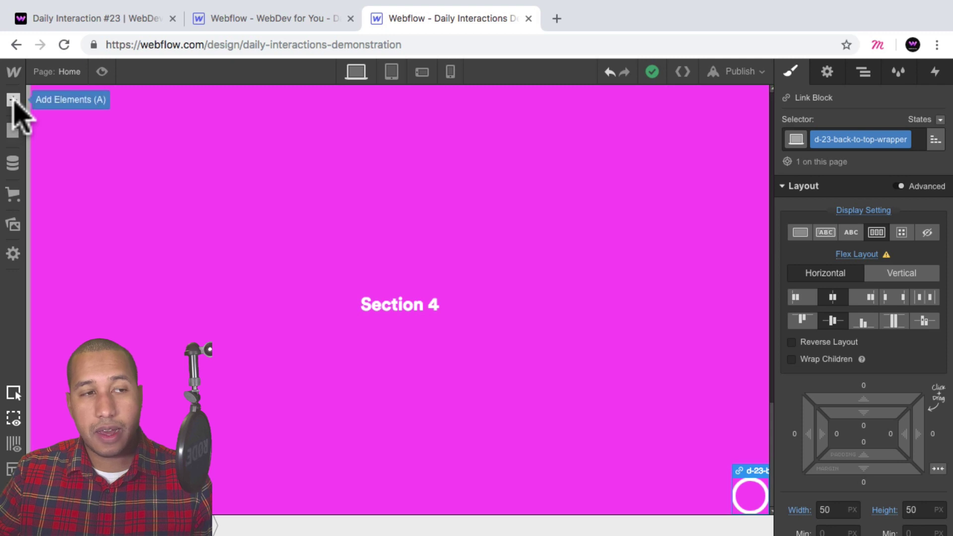
Add a Text Block inside the back-to-top link block.
click(13, 100)
scroll(100, 264, down, 3)
scroll(100, 260, down, 5)
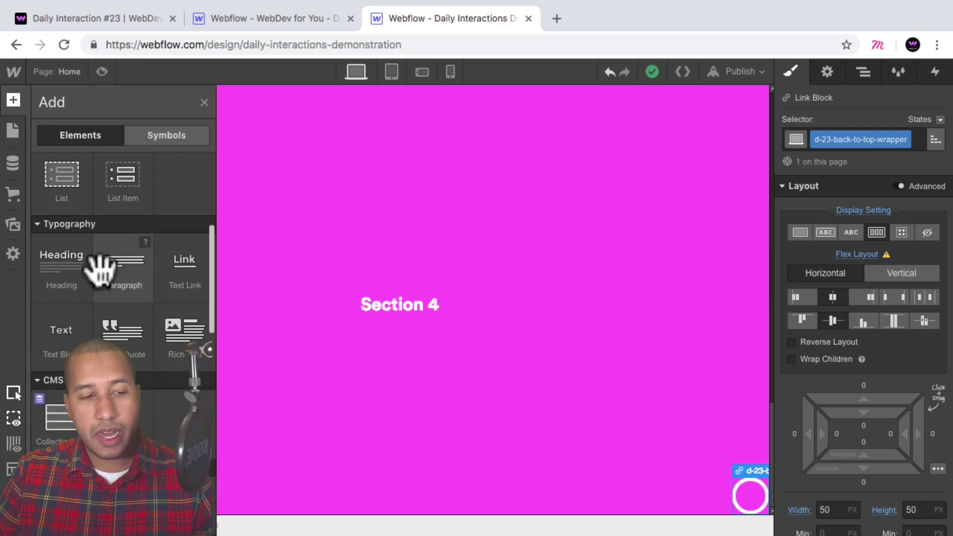
click(63, 285)
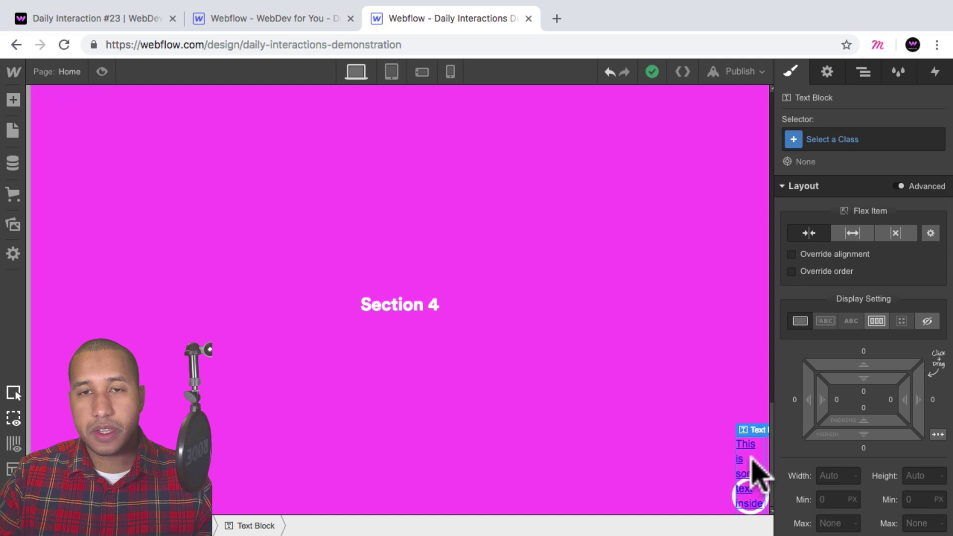
Open fontawesome.com in a new browser tab and search its icons for "arrow up".
click(556, 19)
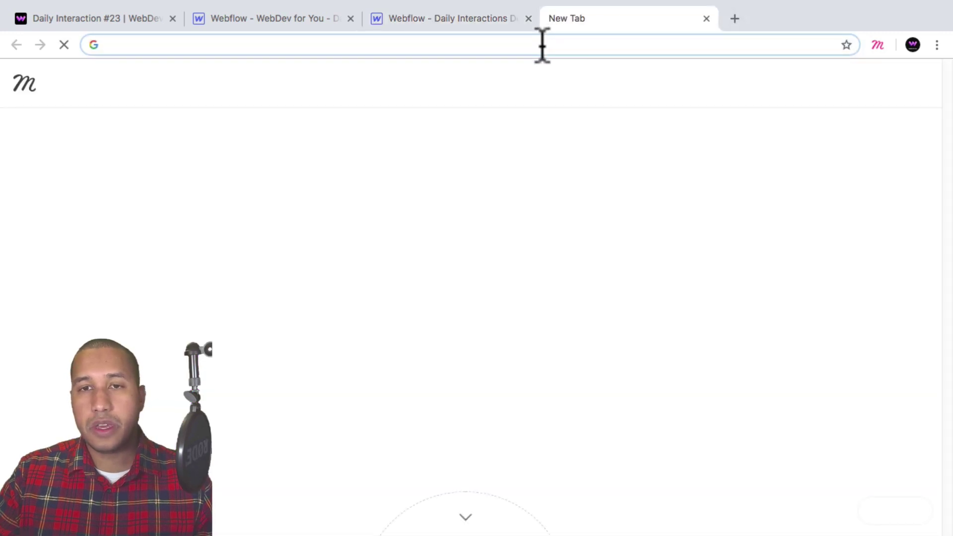
text(fontawesome.com)
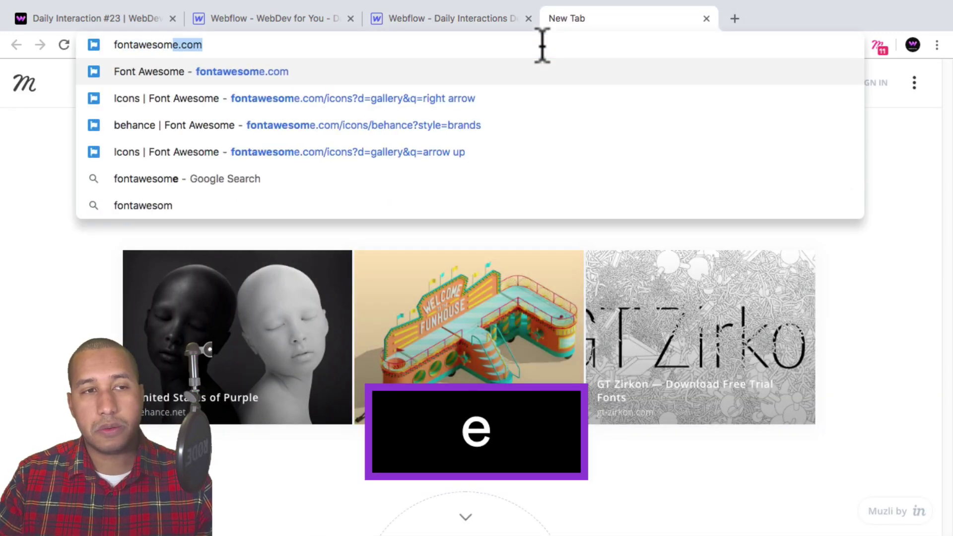
key(Return)
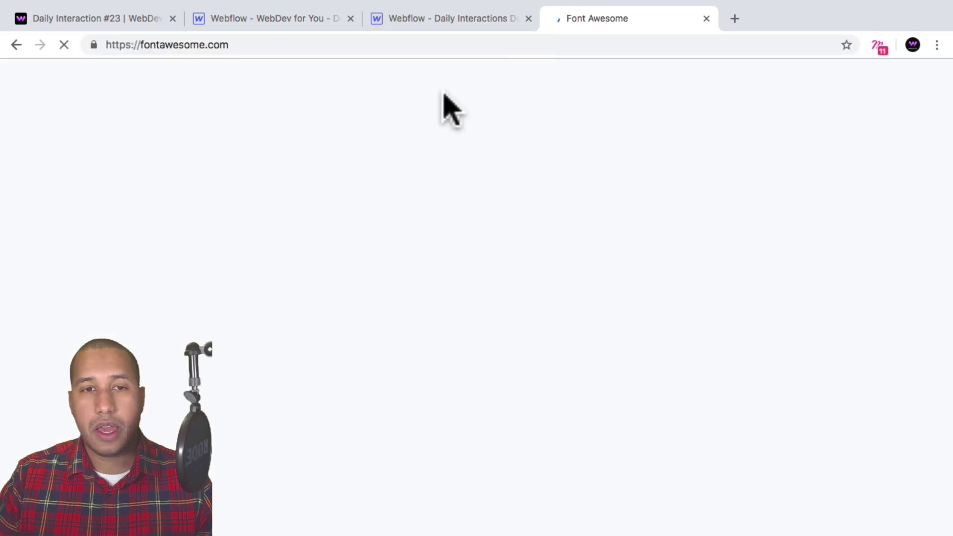
click(298, 93)
text(a)
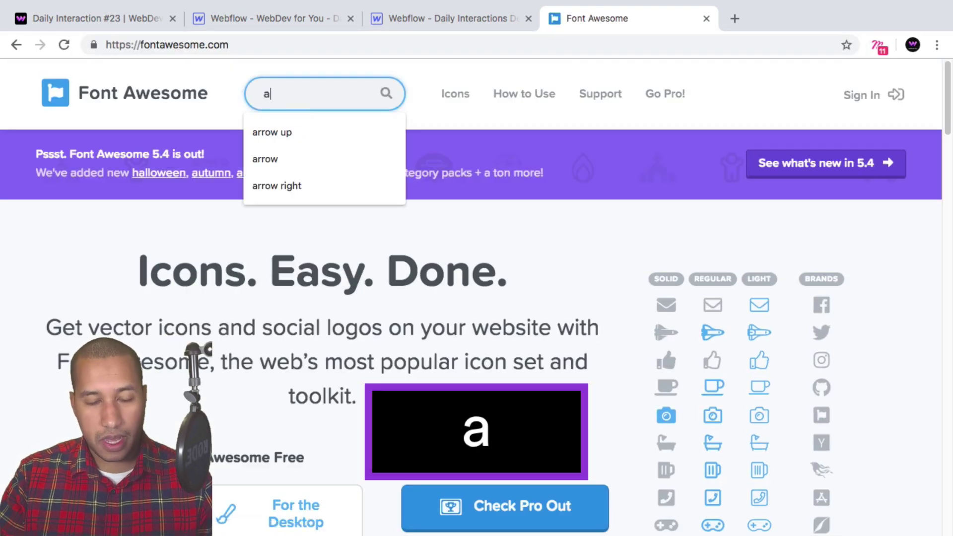
text(rrow up)
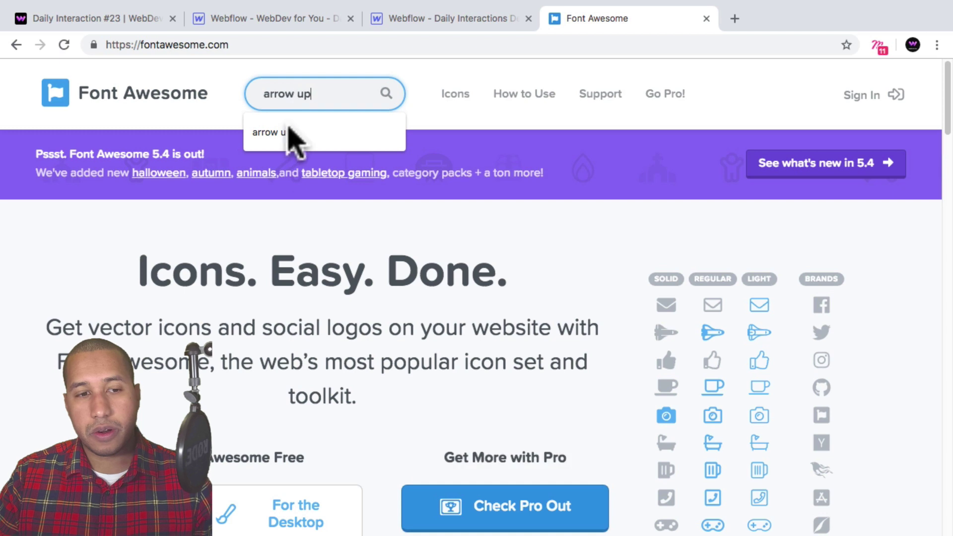
key(Return)
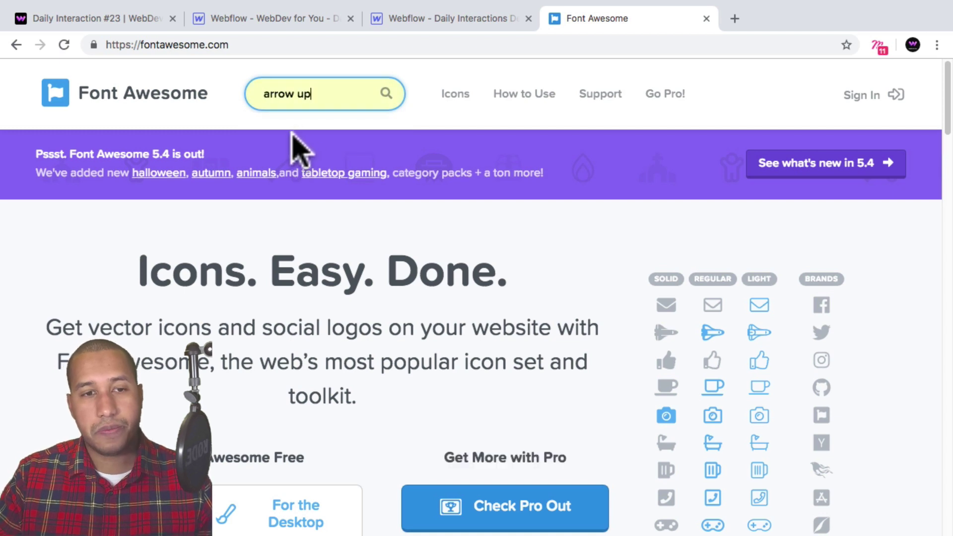
click(385, 96)
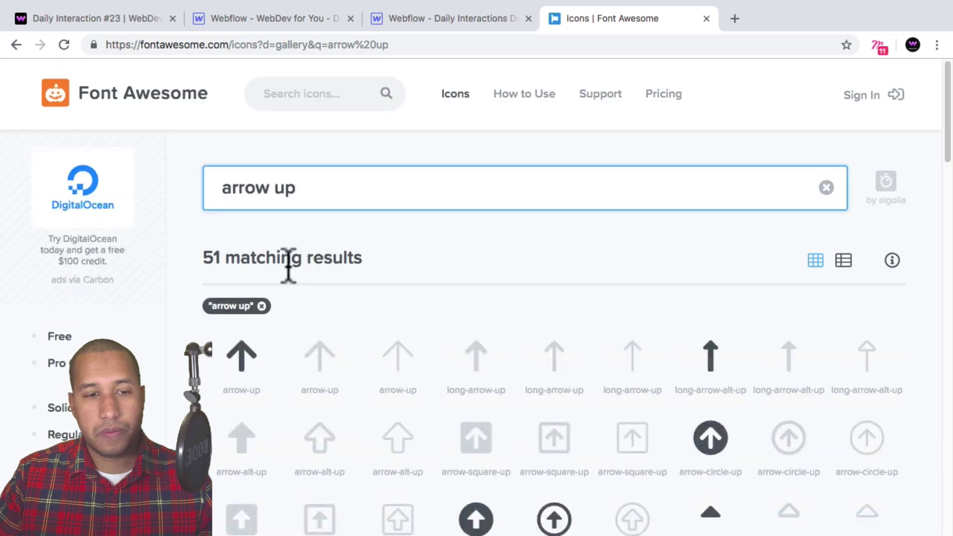
Open the solid-style arrow-up icon and copy its Unicode glyph.
click(240, 348)
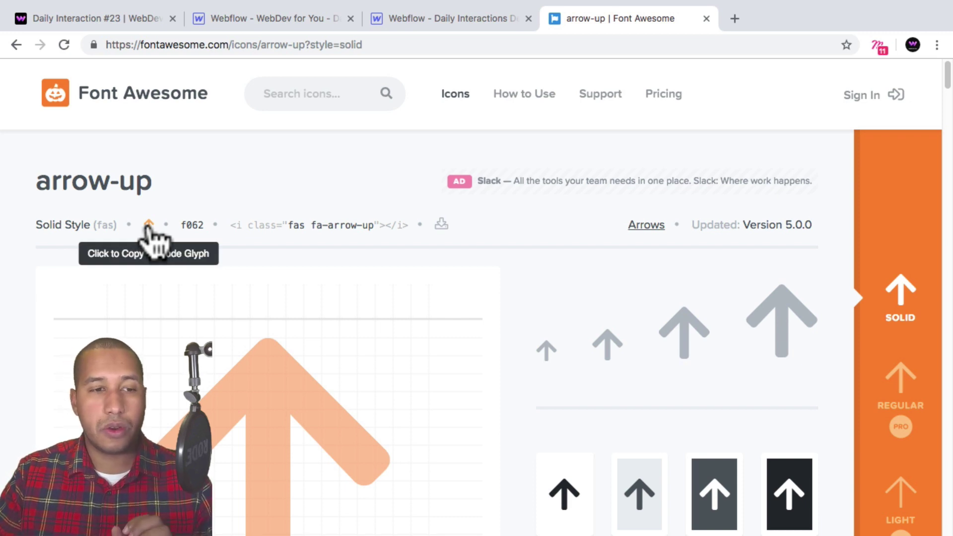
click(149, 227)
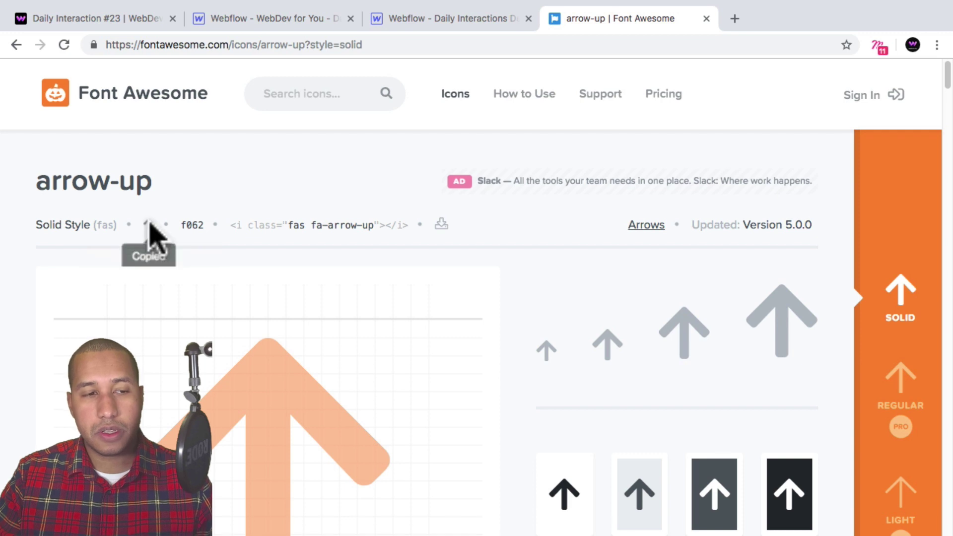
click(149, 227)
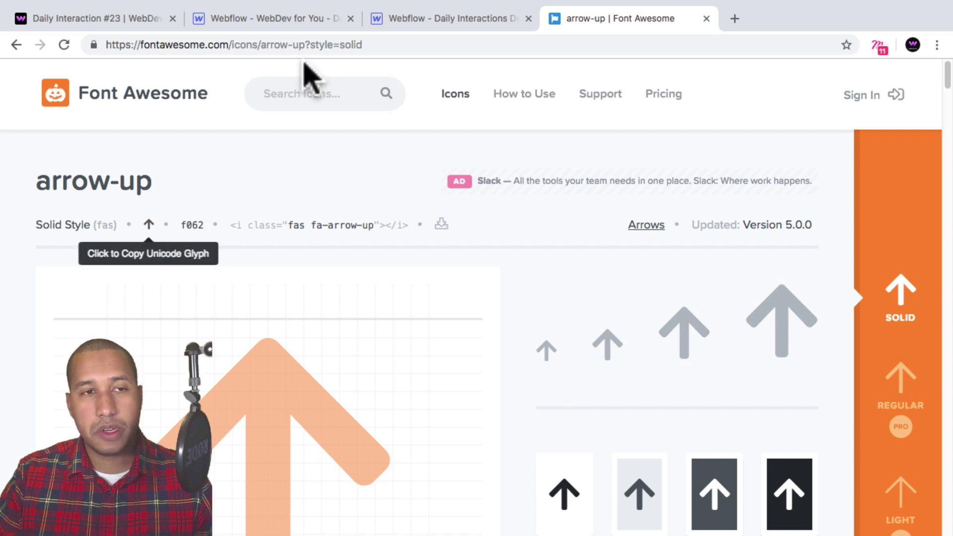
Return to the Webflow Designer and replace the text block's placeholder text with the copied arrow glyph.
click(423, 24)
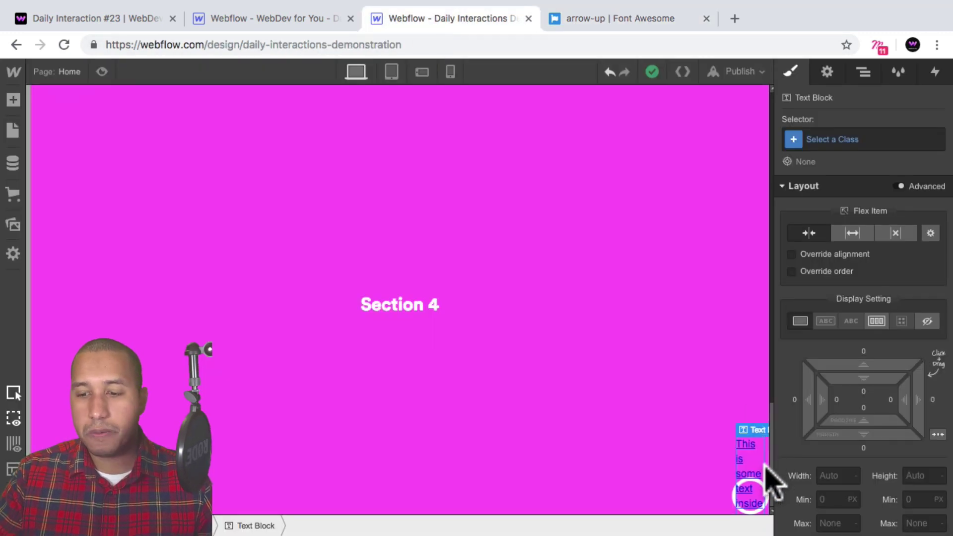
scroll(747, 455, up, 15)
key(super+a)
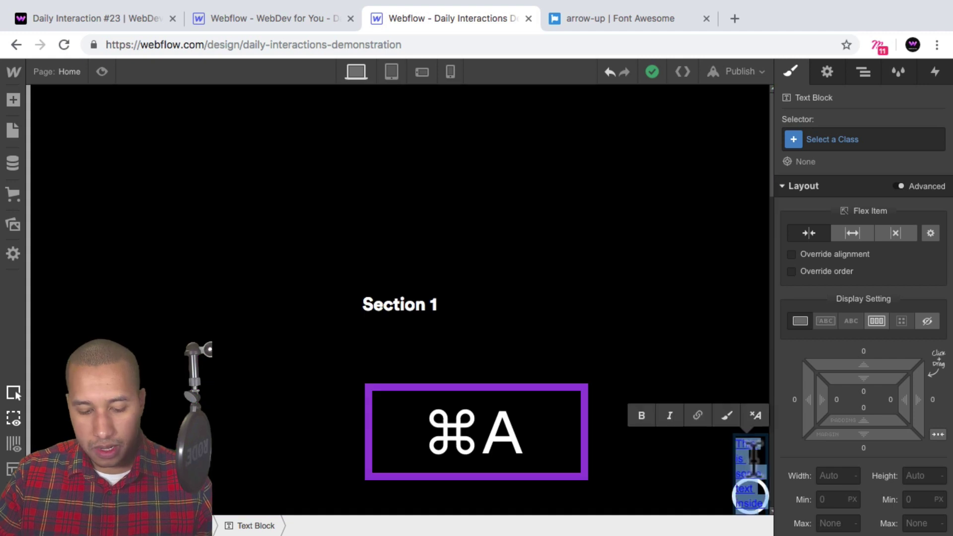
key(super+v)
click(750, 506)
click(756, 514)
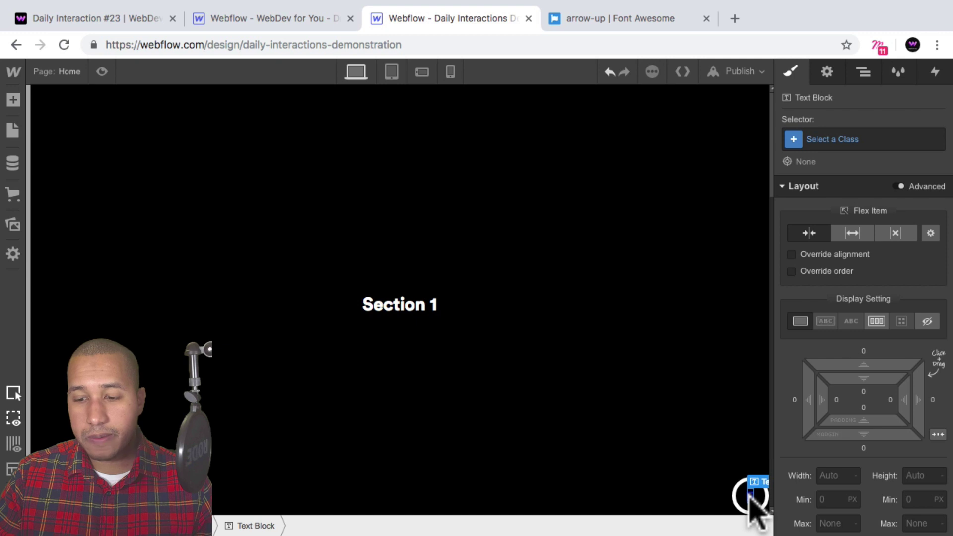
Create and apply the class d-23-back-to-top-arrow to the arrow text block.
click(844, 140)
text(d)
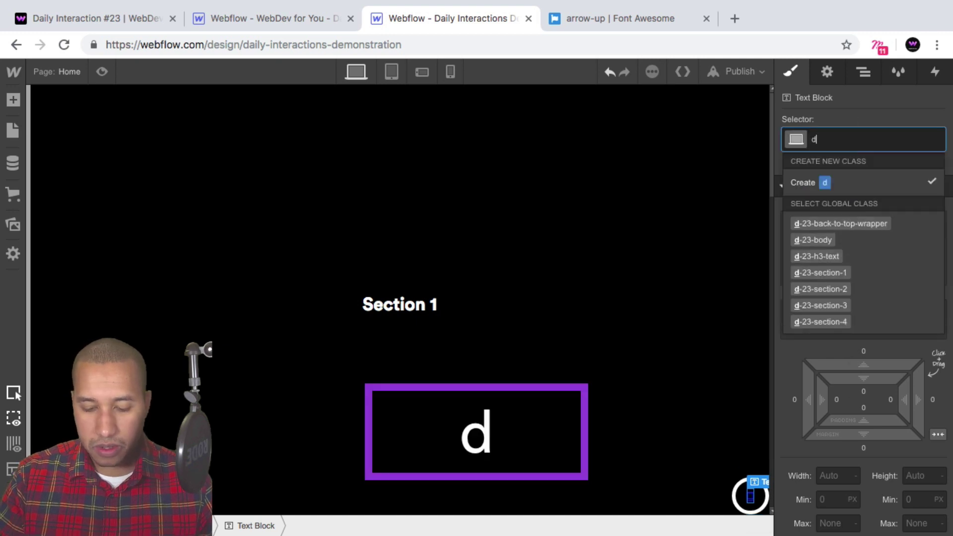
text(-23-ar)
key(BackSpace)
key(BackSpace)
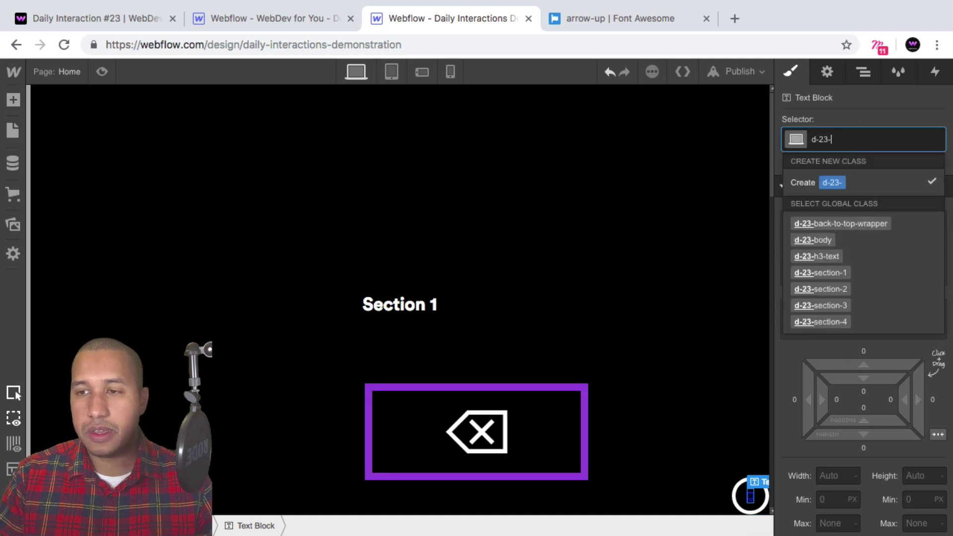
text(back-to-top-)
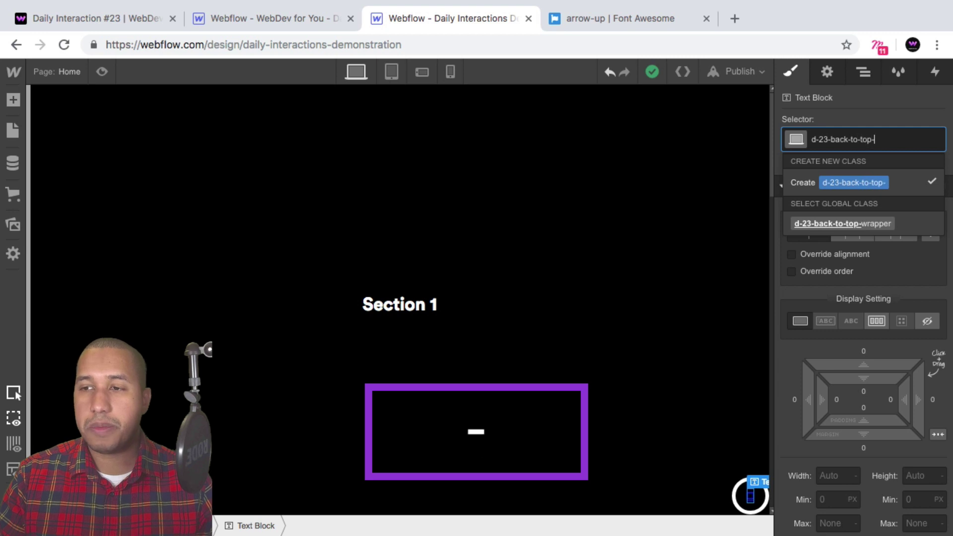
text(arrow)
key(Return)
Set the arrow text block's font to Fa Awesome solid 900.
scroll(851, 397, down, 4)
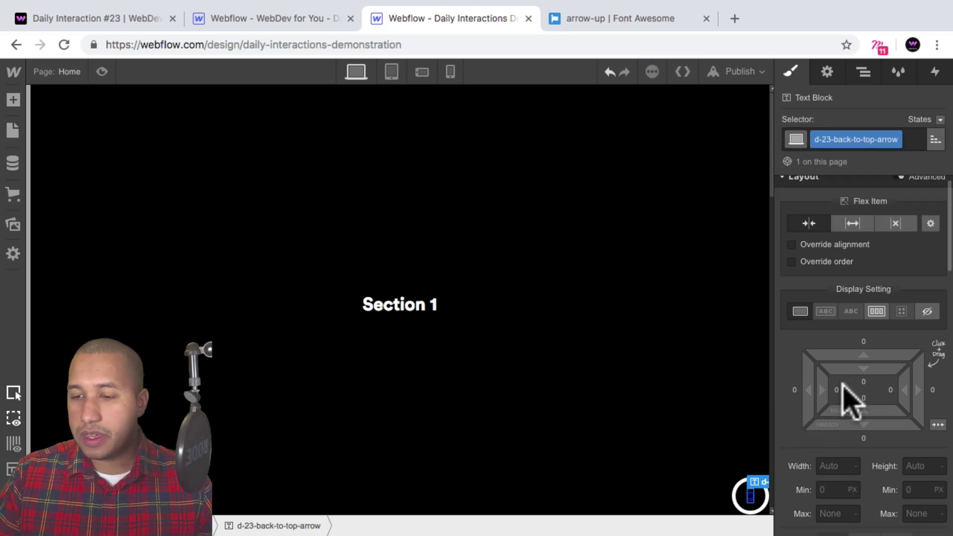
scroll(852, 380, down, 3)
click(855, 354)
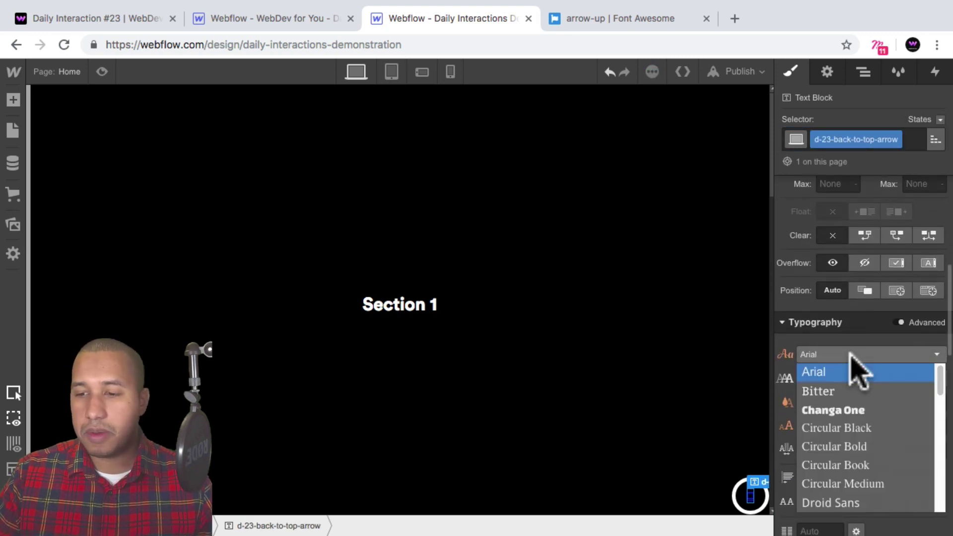
scroll(889, 444, down, 5)
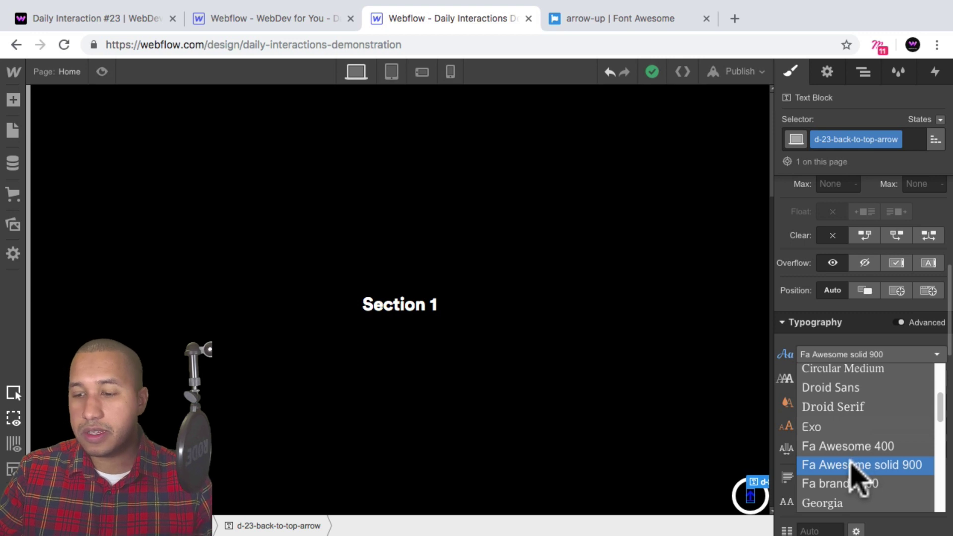
click(857, 464)
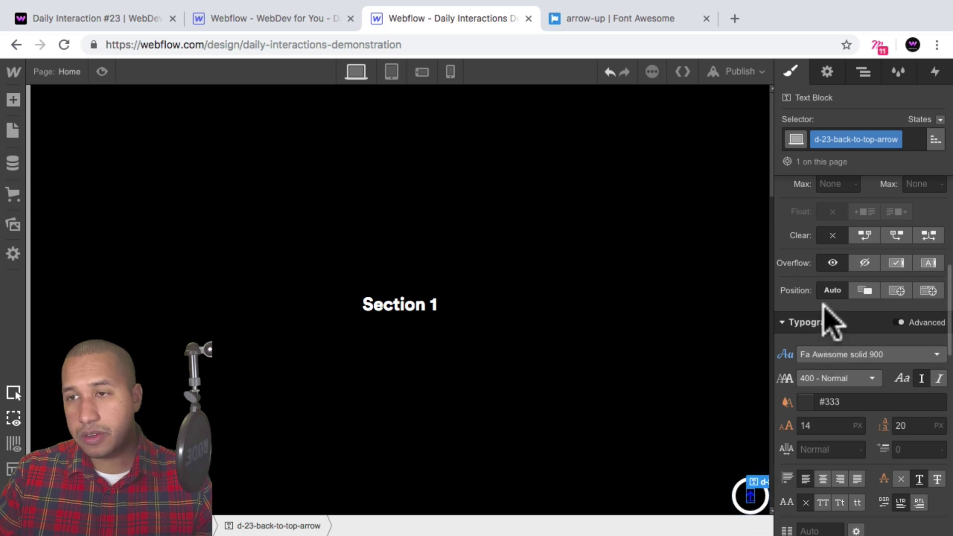
Remove the underline from the d-23-back-to-top-wrapper link block by setting its text decoration to None.
click(864, 72)
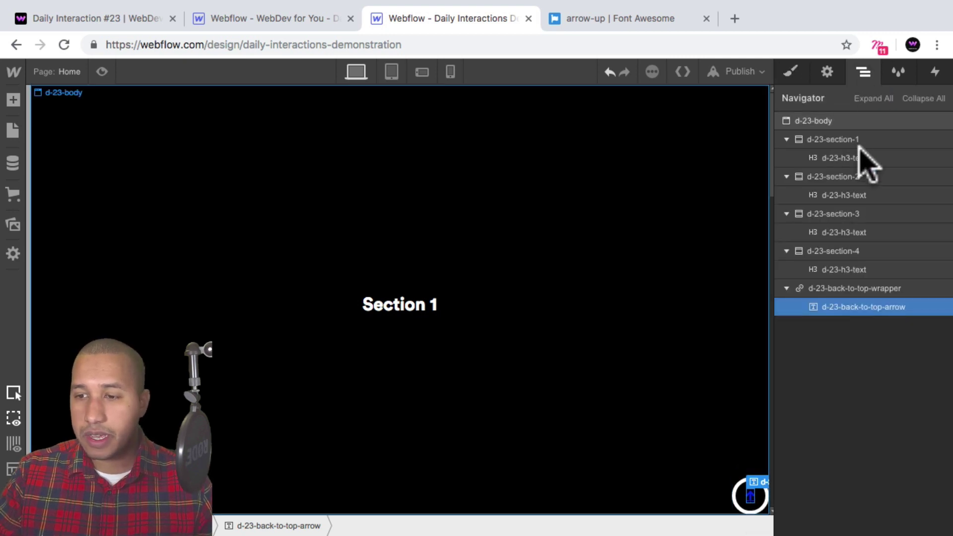
click(852, 288)
click(791, 72)
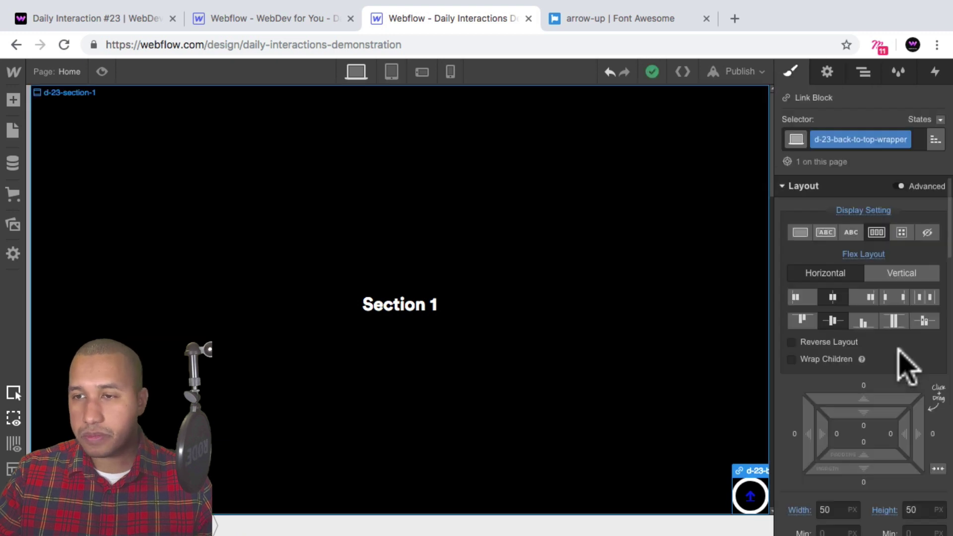
scroll(889, 293, down, 5)
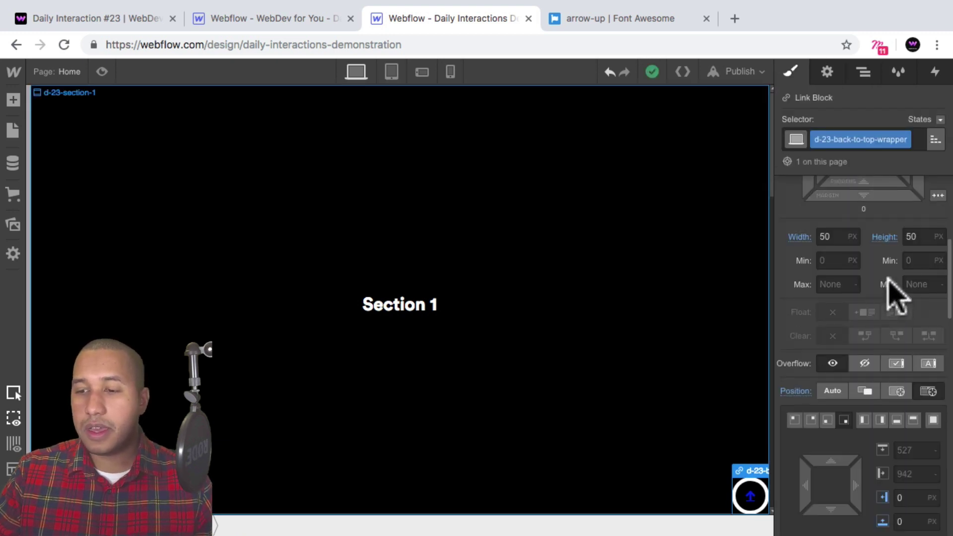
scroll(889, 293, down, 10)
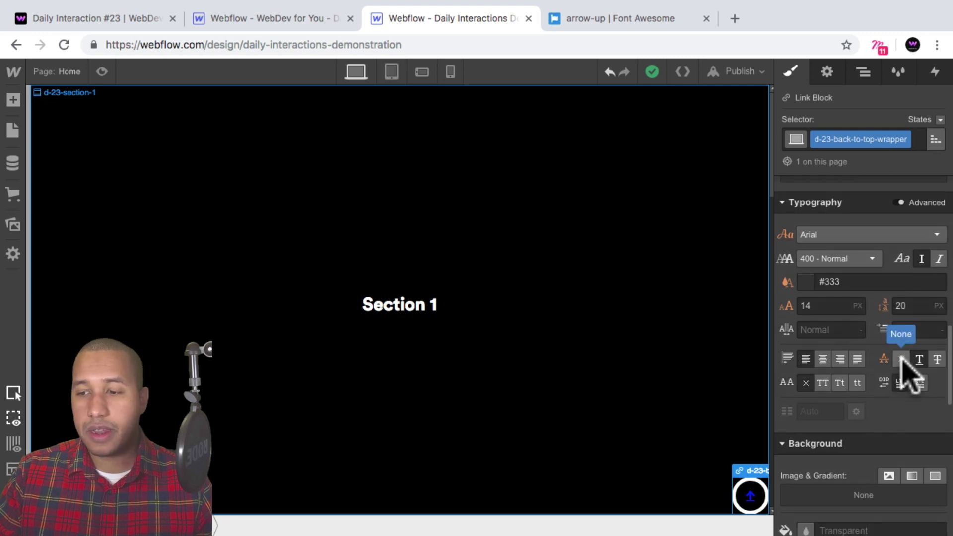
Set the font color of the d-23-back-to-top-arrow text block to white.
click(863, 74)
click(869, 308)
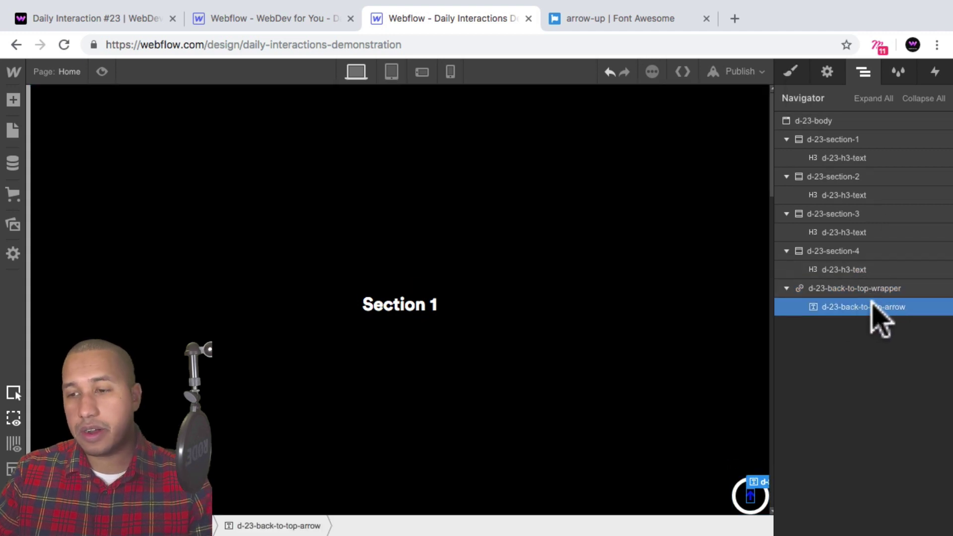
click(792, 74)
scroll(875, 238, down, 5)
scroll(874, 236, down, 4)
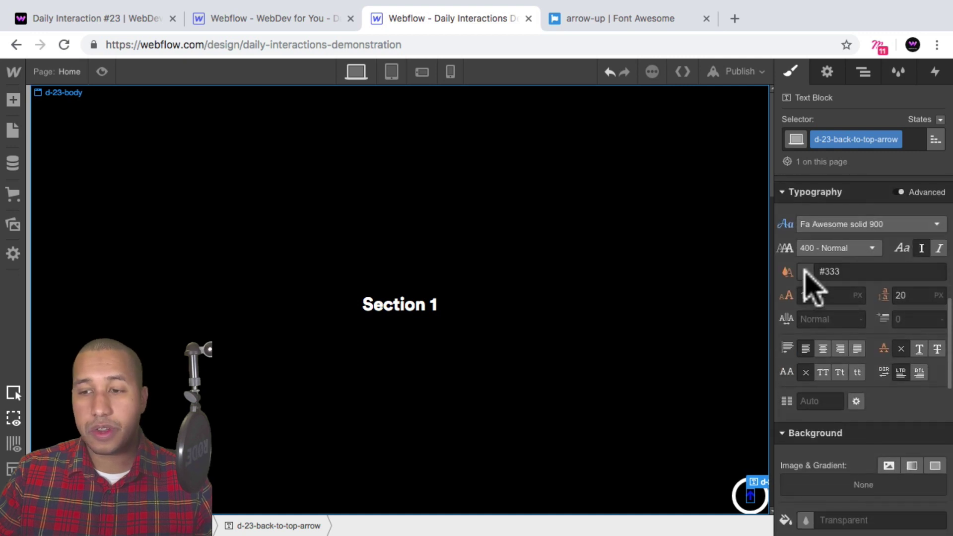
click(805, 271)
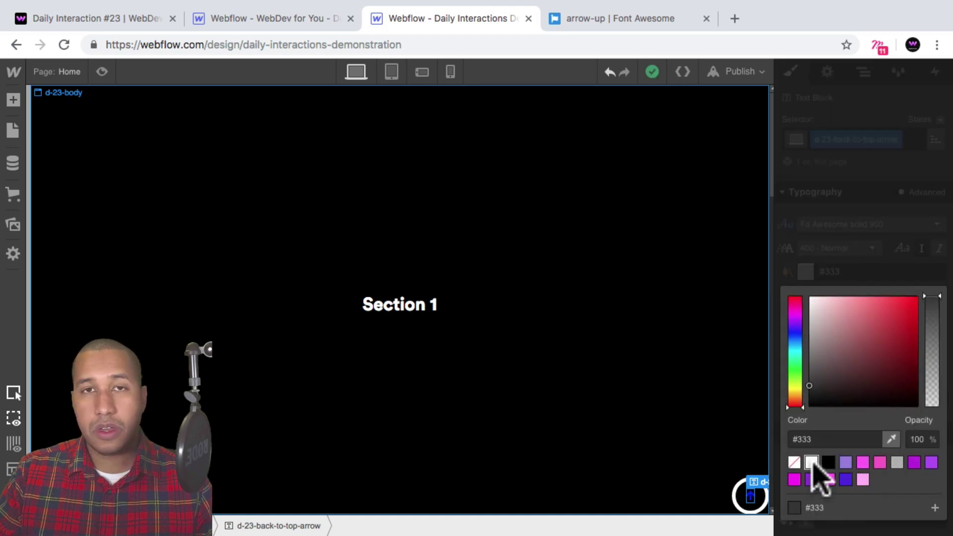
click(812, 462)
click(849, 271)
Set the arrow text block's font size to 20 px and its line height to 24 px.
click(802, 295)
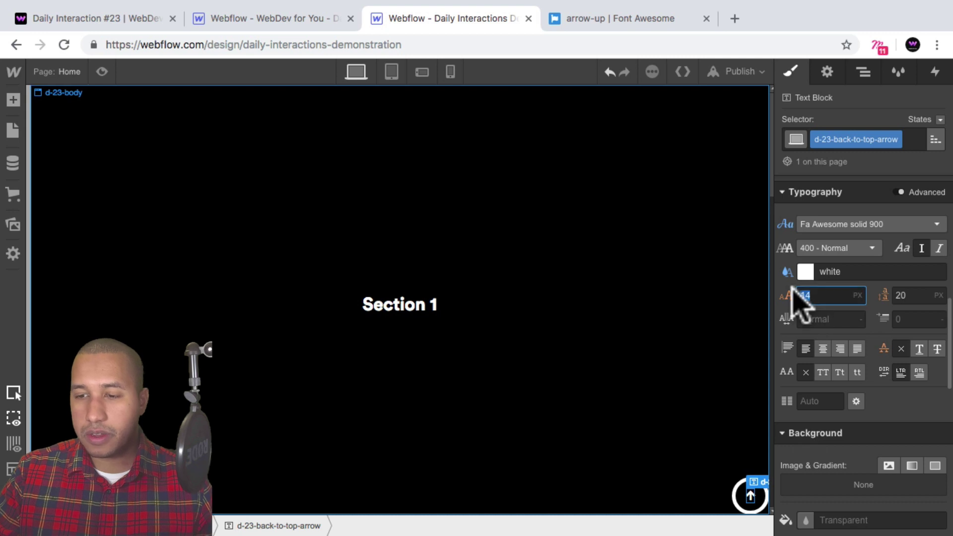
text(24)
key(shift+Home)
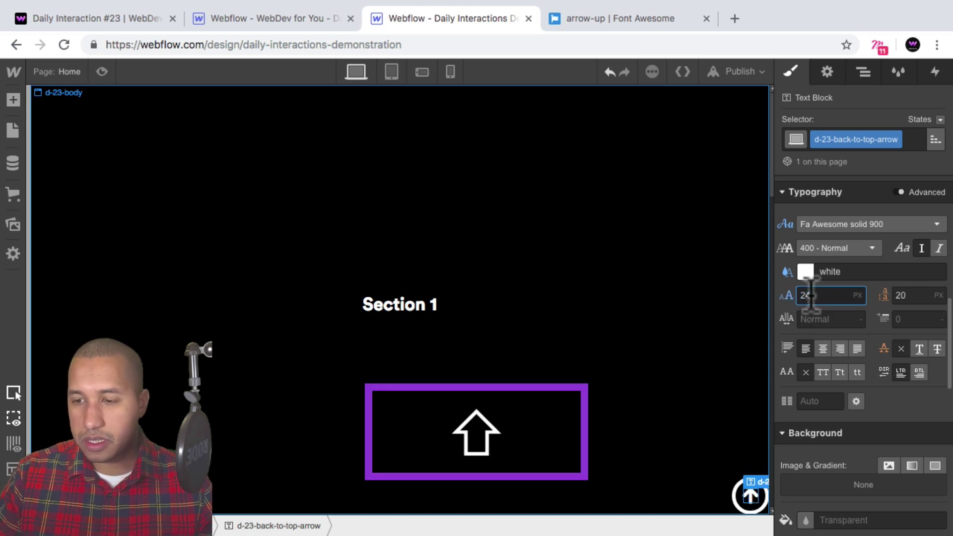
text(20)
key(Tab)
text(24)
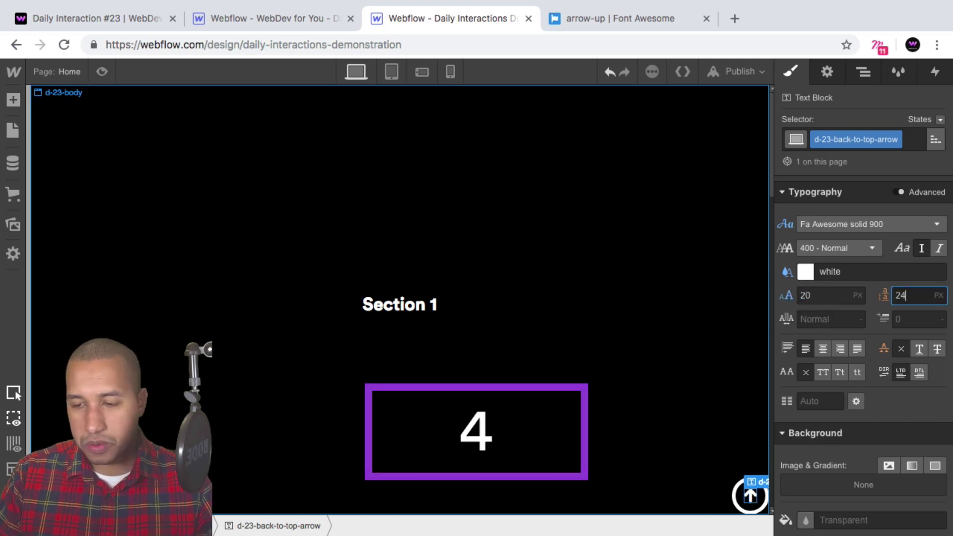
key(Return)
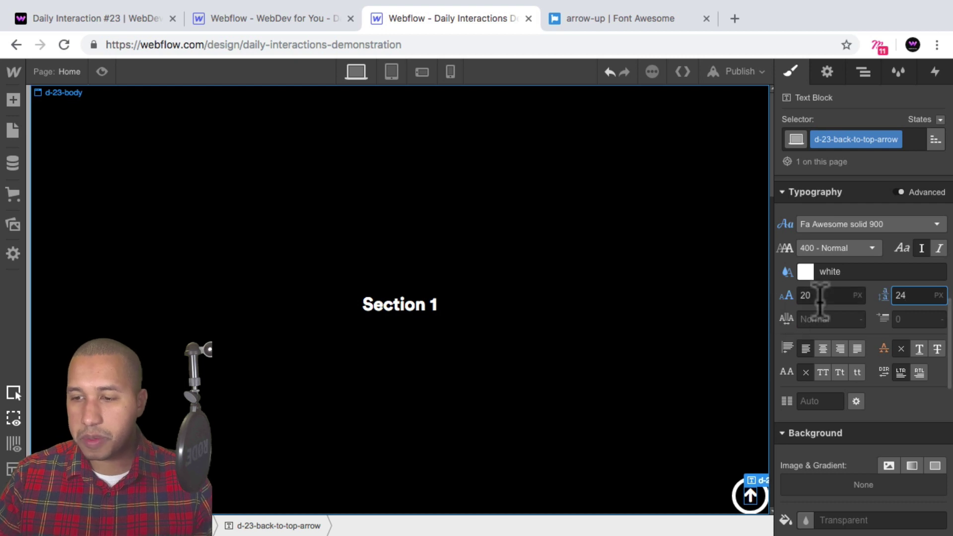
Give the d-23-back-to-top-wrapper link block a 40 px right margin and a 40 px bottom margin.
click(721, 488)
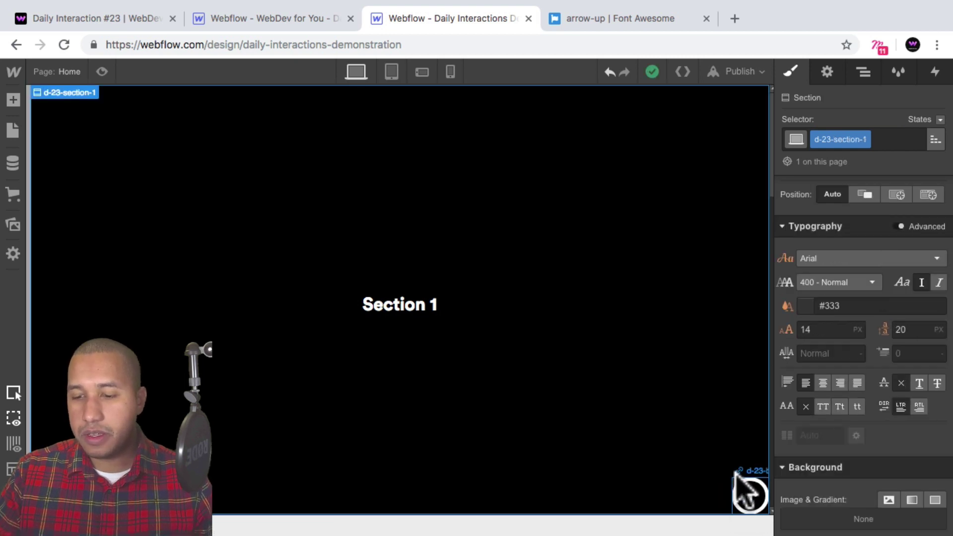
click(748, 496)
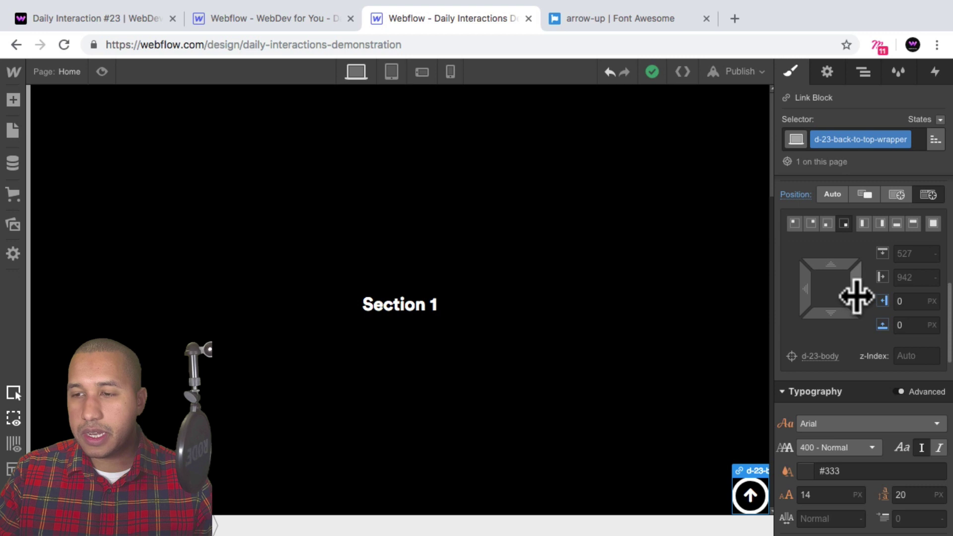
scroll(856, 298, up, 5)
drag(919, 439, 938, 448)
drag(940, 449, 898, 489)
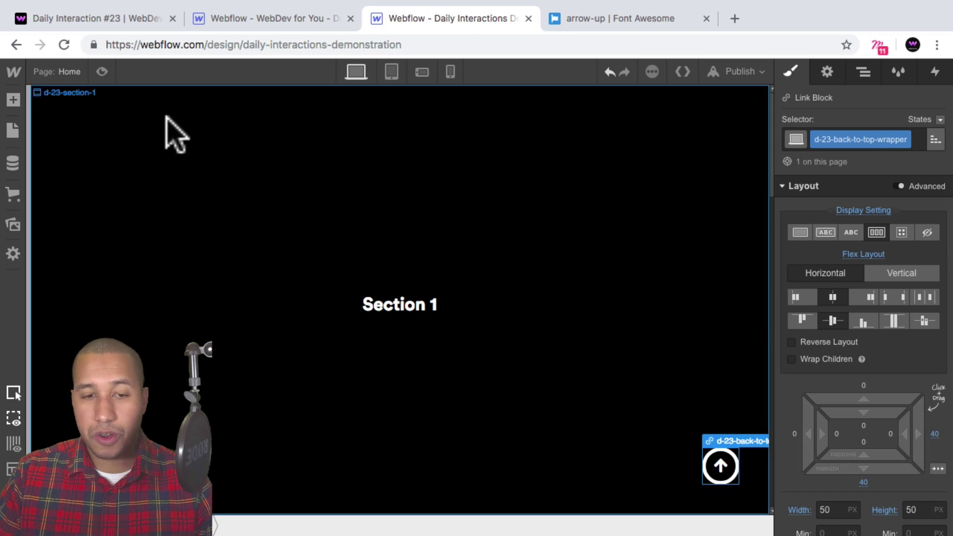
Preview the page down to Section 4 to check the placement of the back-to-top button.
click(102, 71)
scroll(779, 304, down, 10)
scroll(899, 497, down, 8)
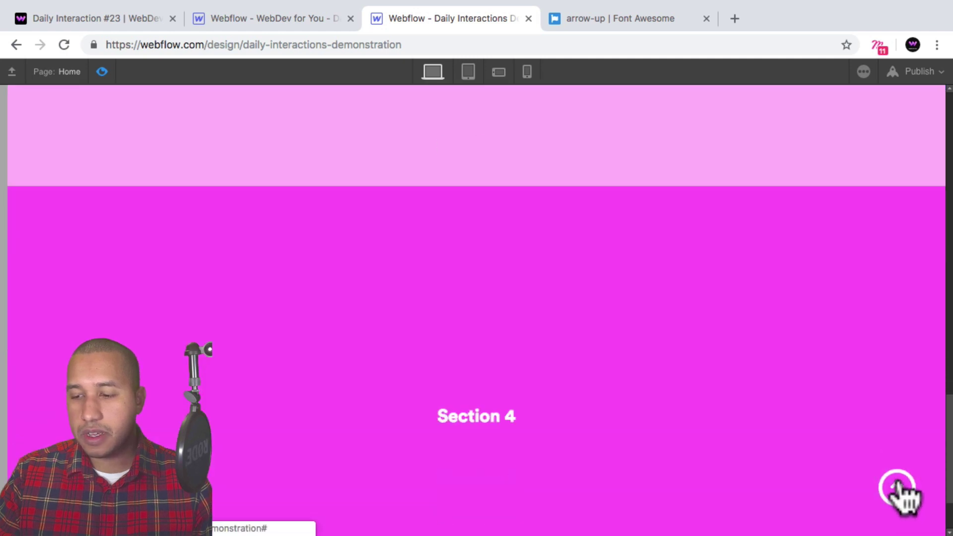
Leave the preview and set the back-to-top wrapper's right and bottom margins to 30 px.
key(super+shift+p)
click(721, 465)
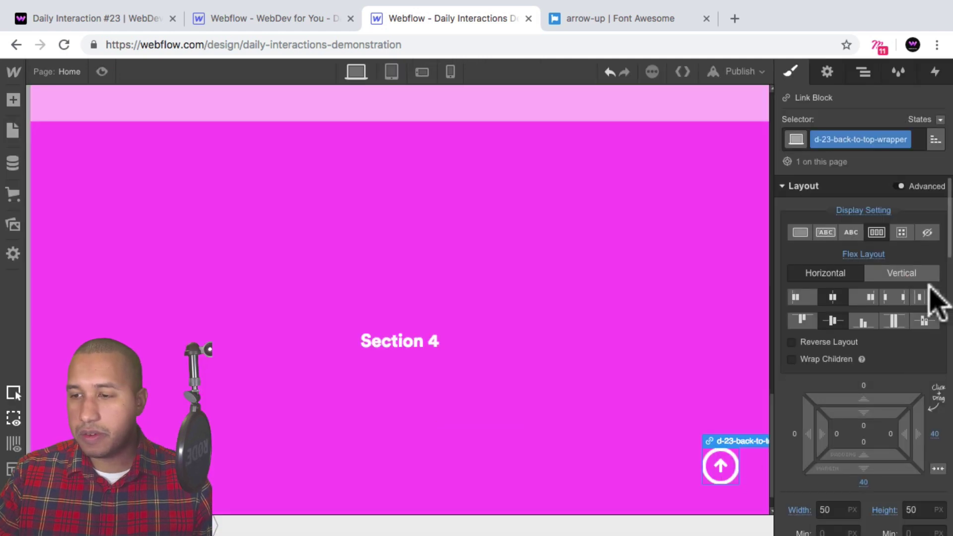
click(935, 434)
text(30)
key(Return)
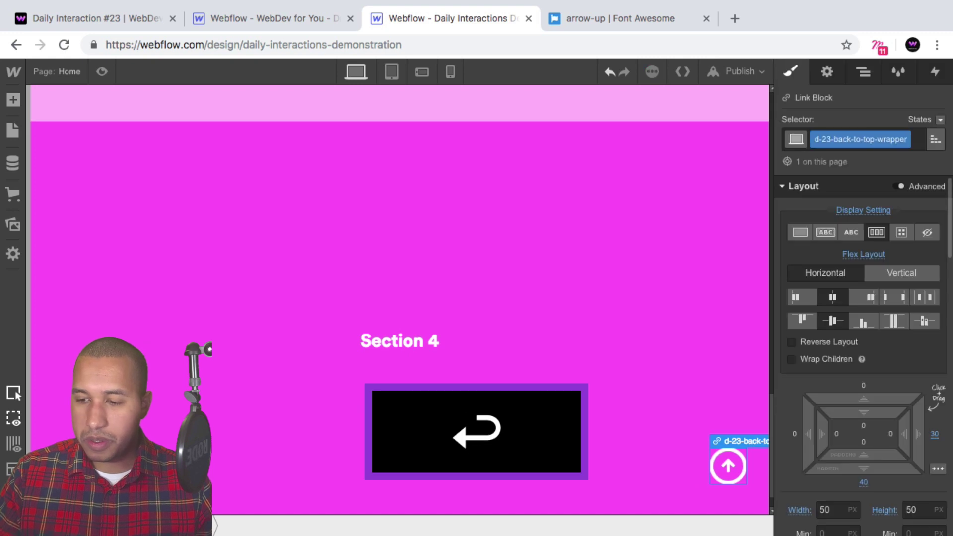
click(865, 482)
text(3)
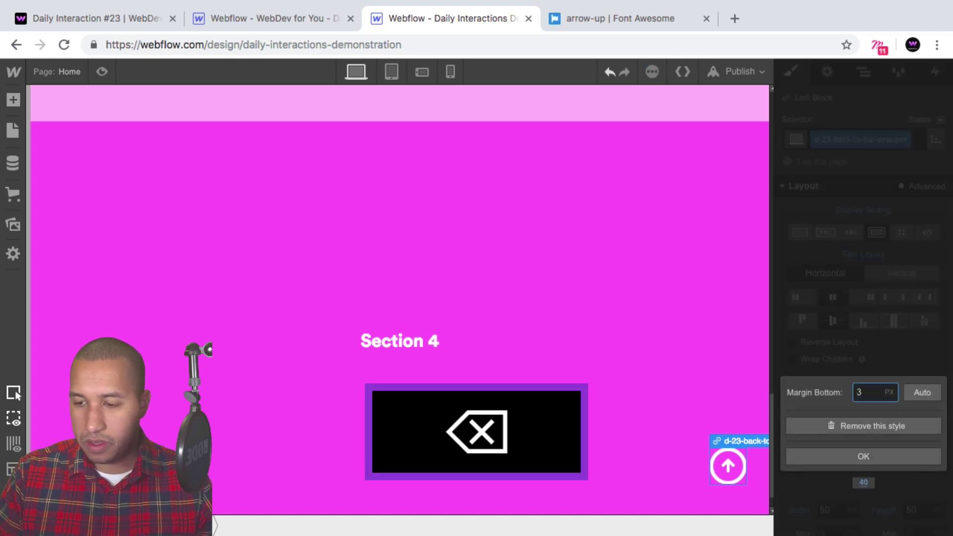
key(Return)
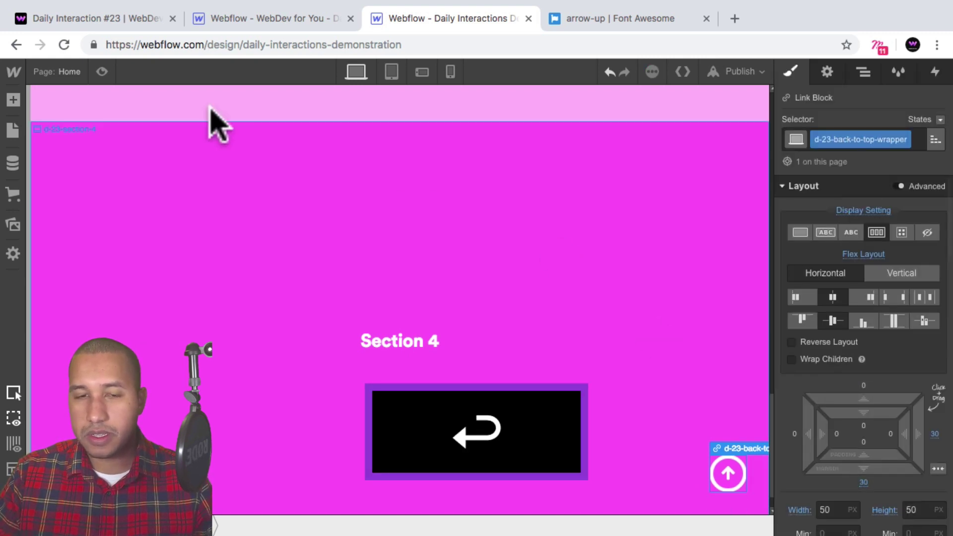
Preview the page at Section 4 and try out the repositioned back-to-top button.
click(102, 71)
scroll(845, 398, down, 2)
click(905, 495)
scroll(847, 308, down, 5)
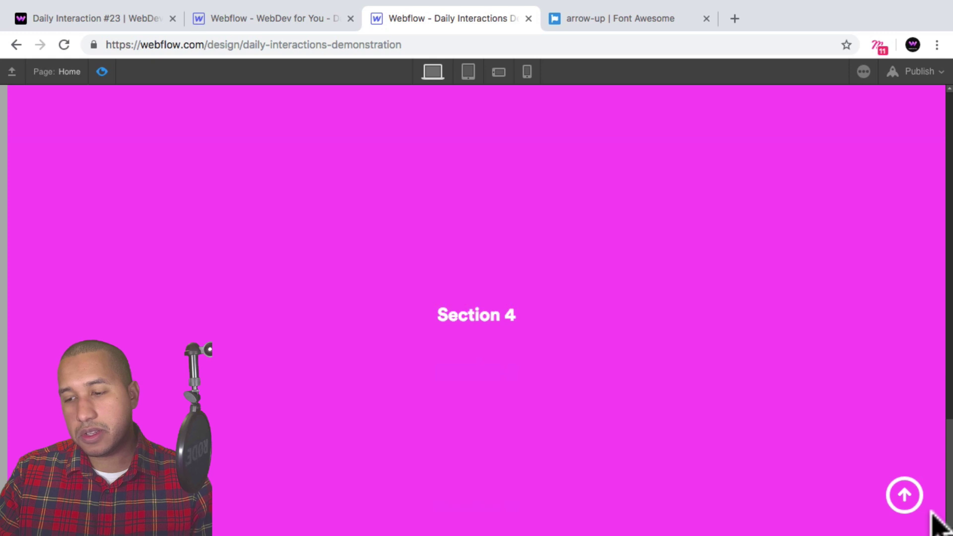
click(906, 496)
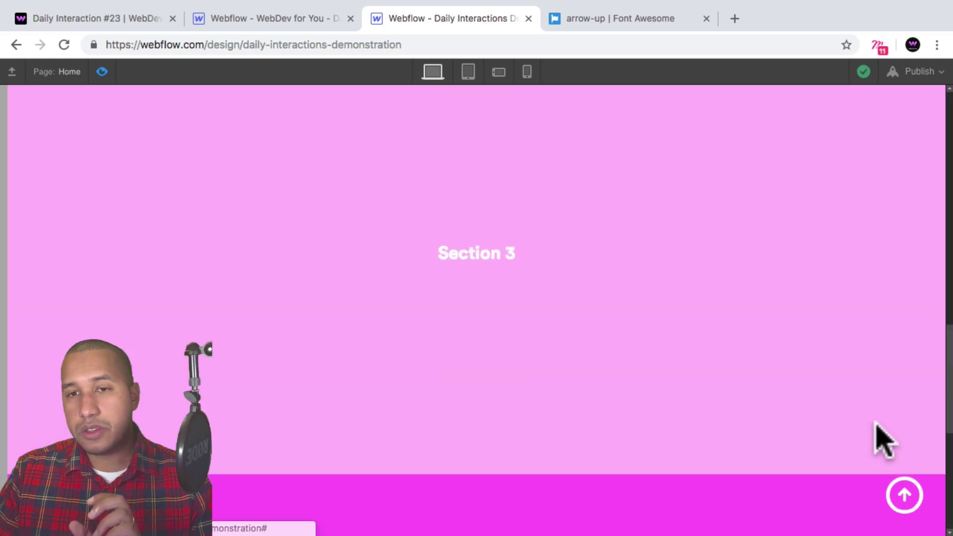
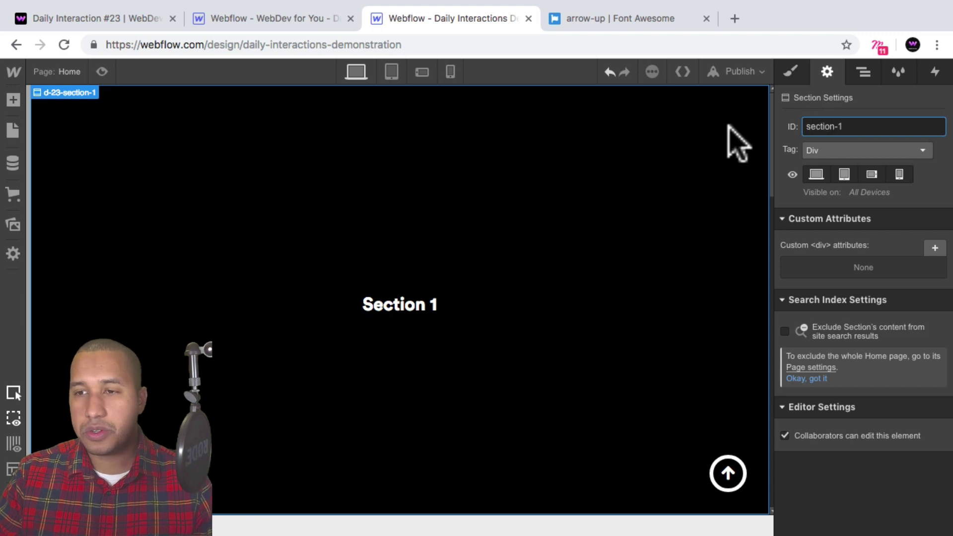
Link the back-to-top wrapper link block to the page section section-1.
click(728, 474)
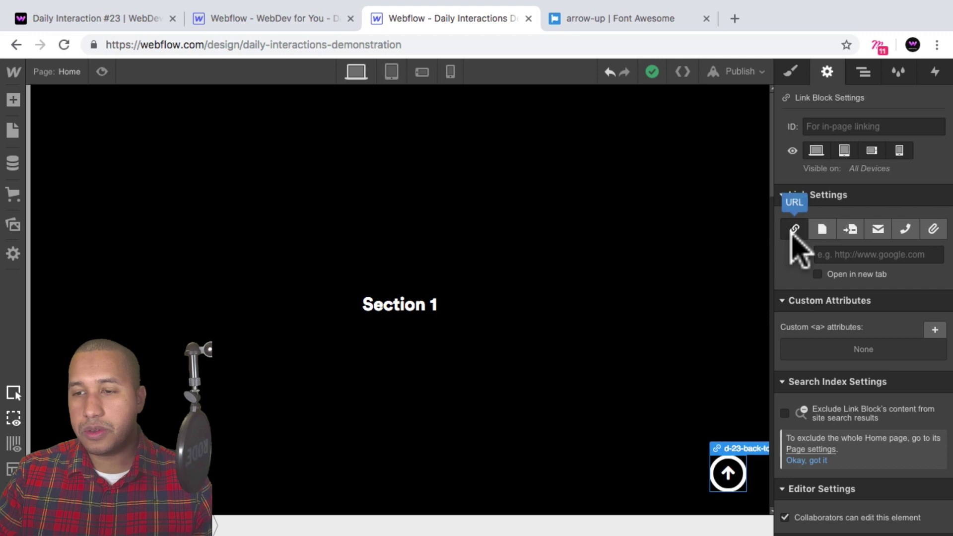
click(851, 229)
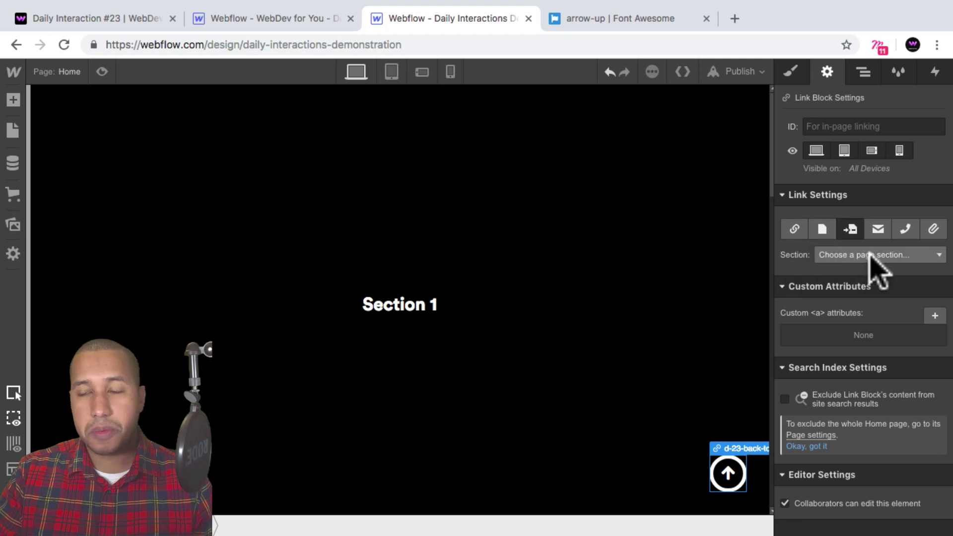
click(852, 253)
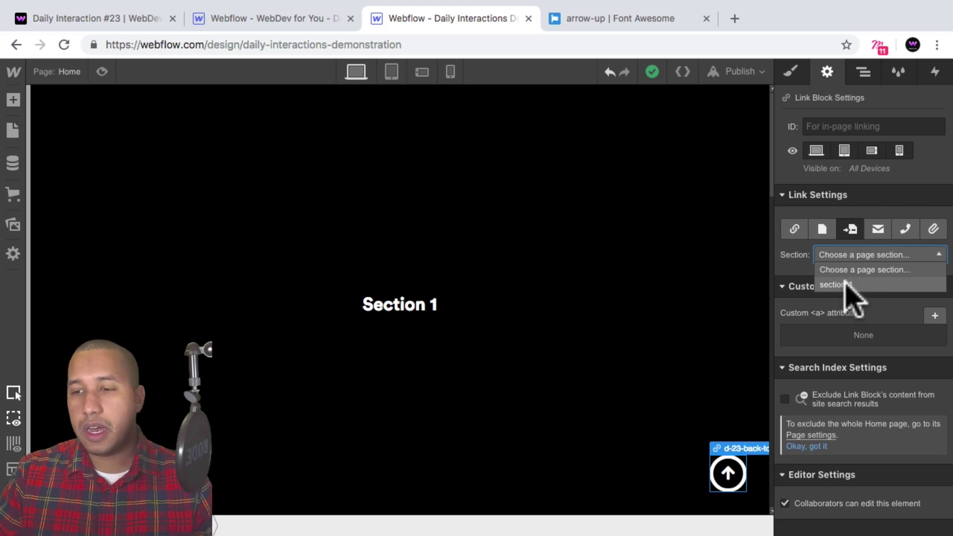
click(842, 286)
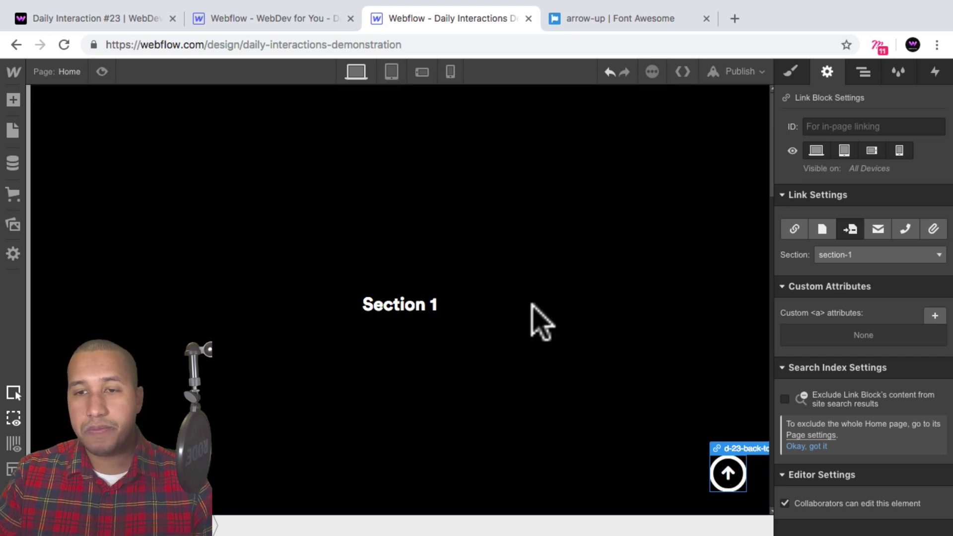
Preview the page and test the arrow button's section-1 link several times from the lower sections.
click(101, 71)
scroll(594, 308, down, 20)
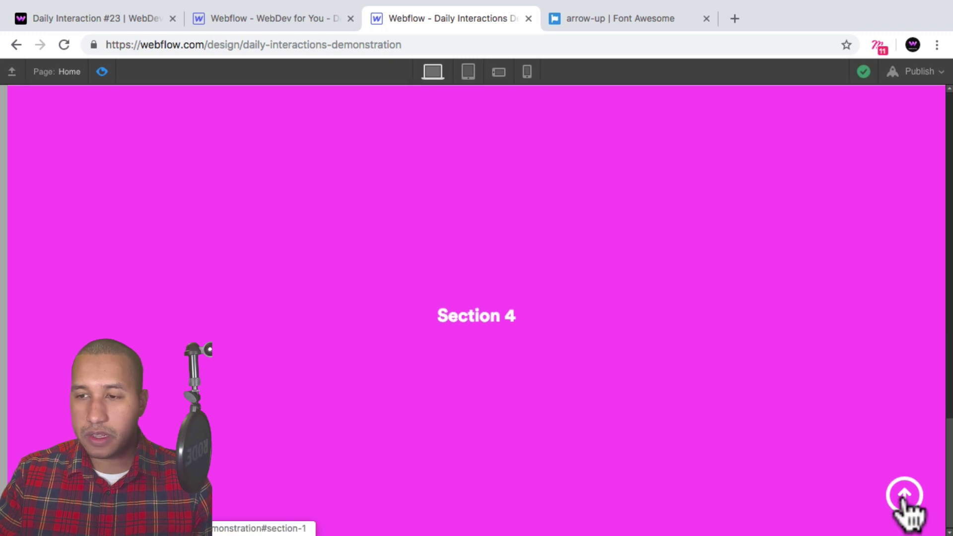
click(904, 498)
scroll(792, 365, down, 20)
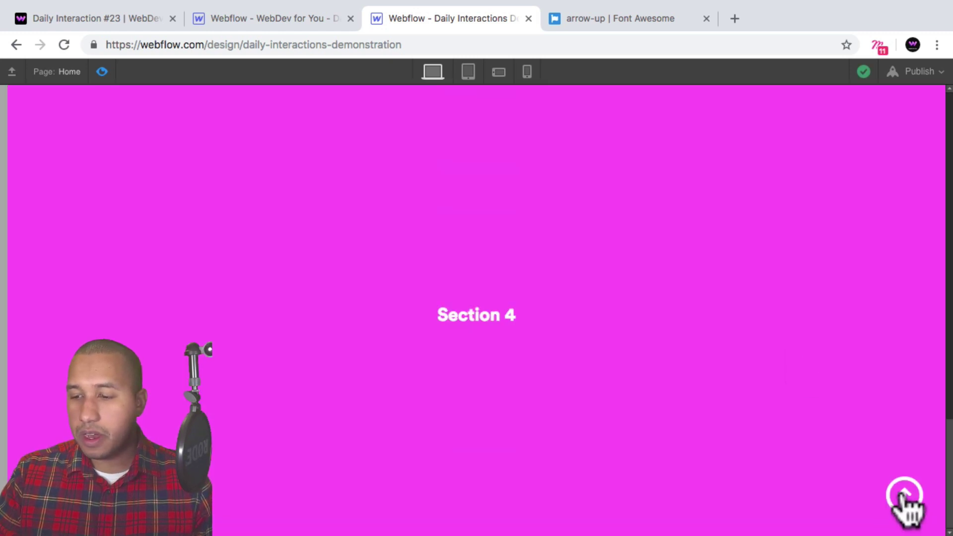
click(905, 496)
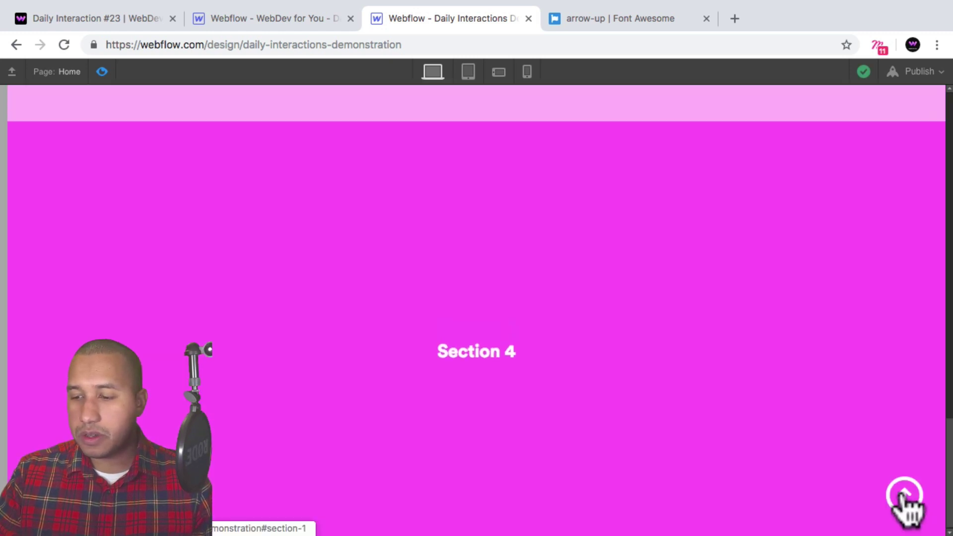
scroll(907, 459, down, 15)
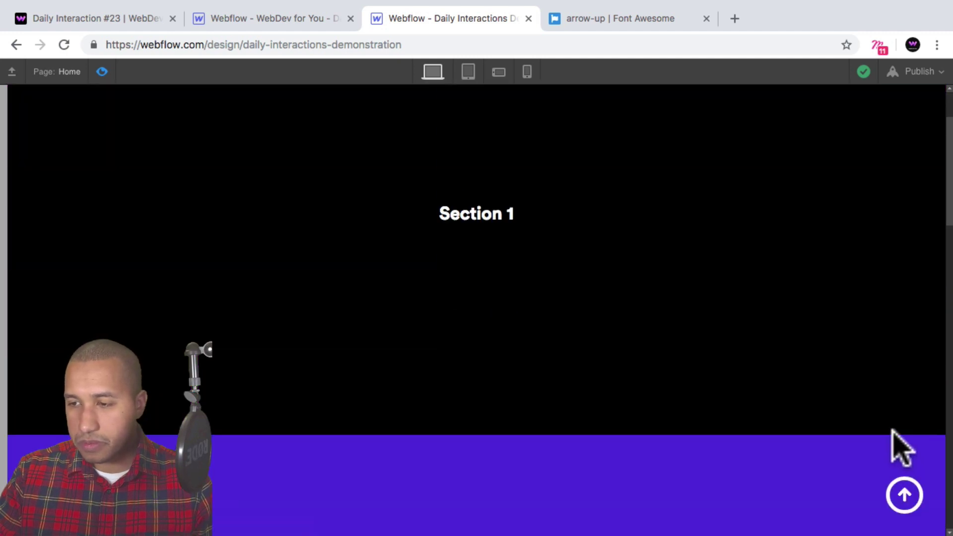
scroll(894, 444, down, 7)
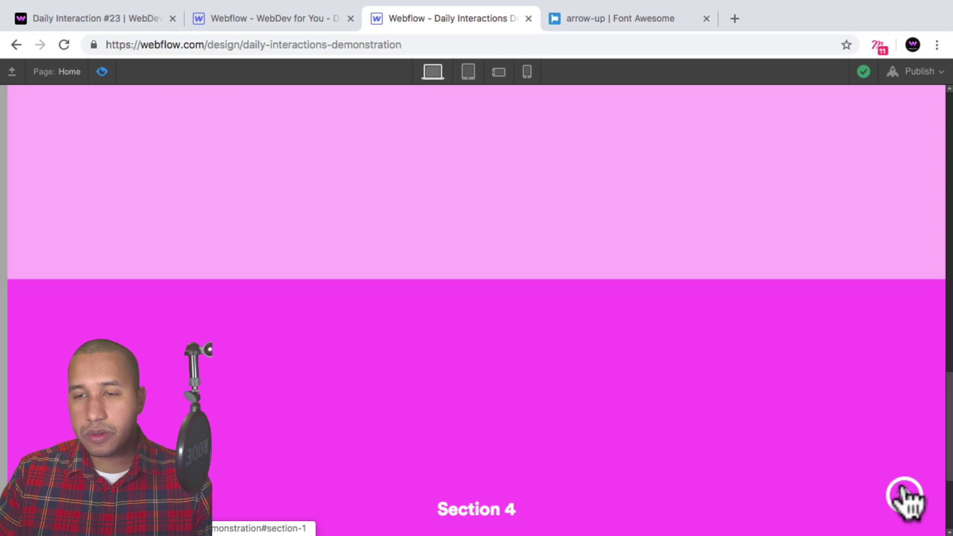
click(903, 497)
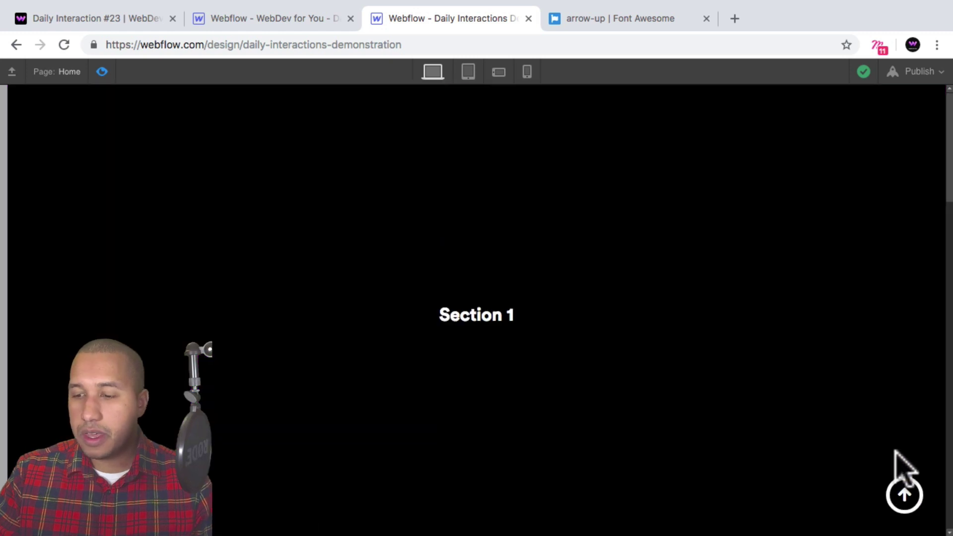
Examine the back-to-top button in the preview around the transition from Section 3 to Section 4.
scroll(896, 452, down, 20)
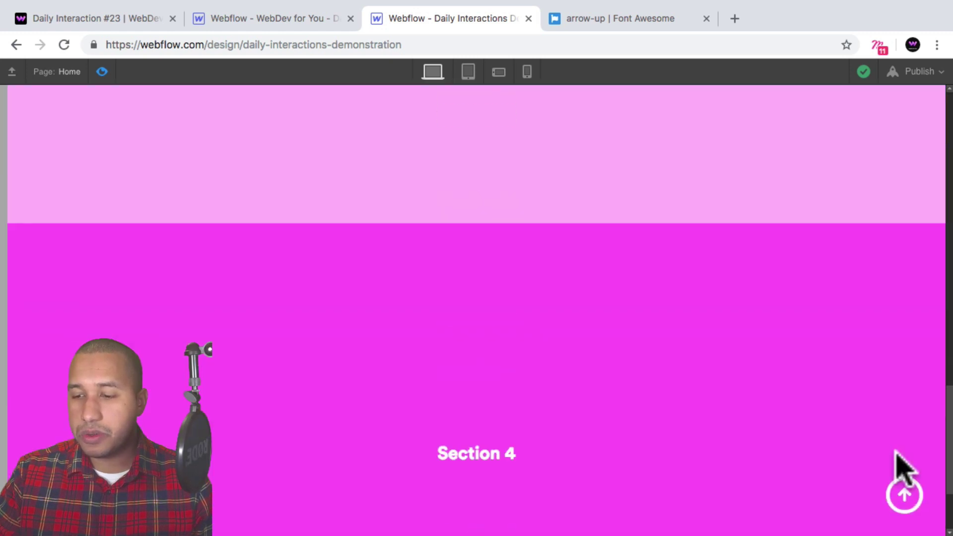
scroll(901, 467, down, 3)
scroll(621, 447, up, 4)
scroll(517, 472, down, 1)
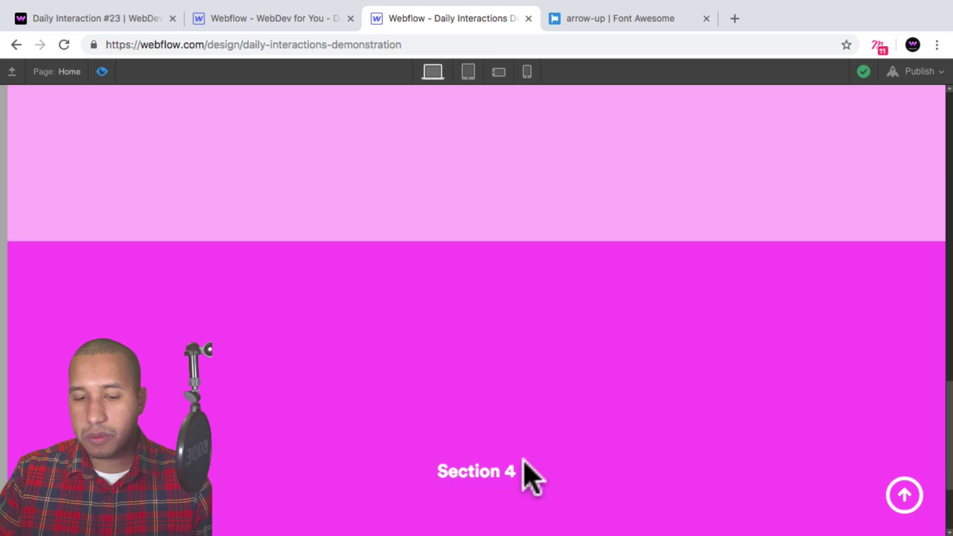
scroll(511, 475, up, 1)
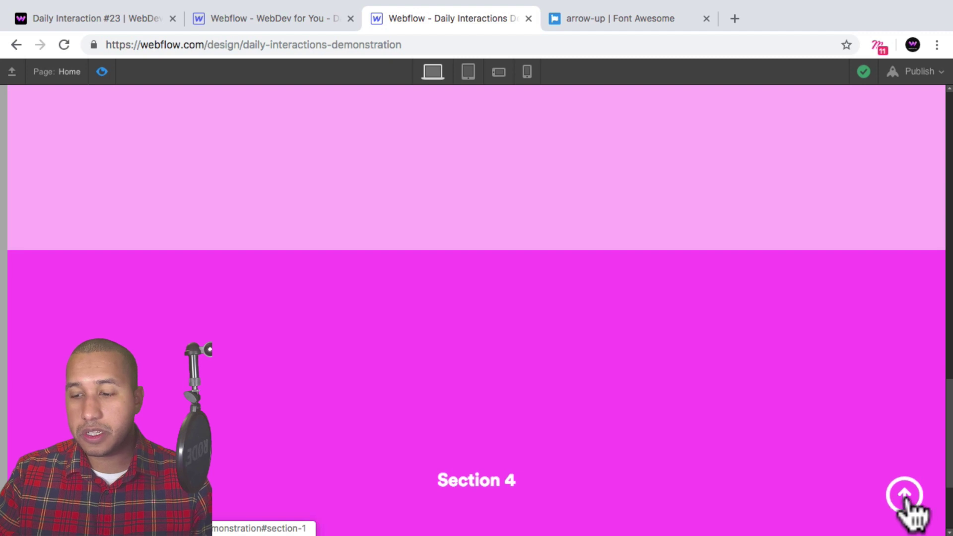
Leave the preview and add a Scroll Into View element trigger to d-23-section-4.
scroll(911, 502, up, 1)
scroll(907, 494, down, 4)
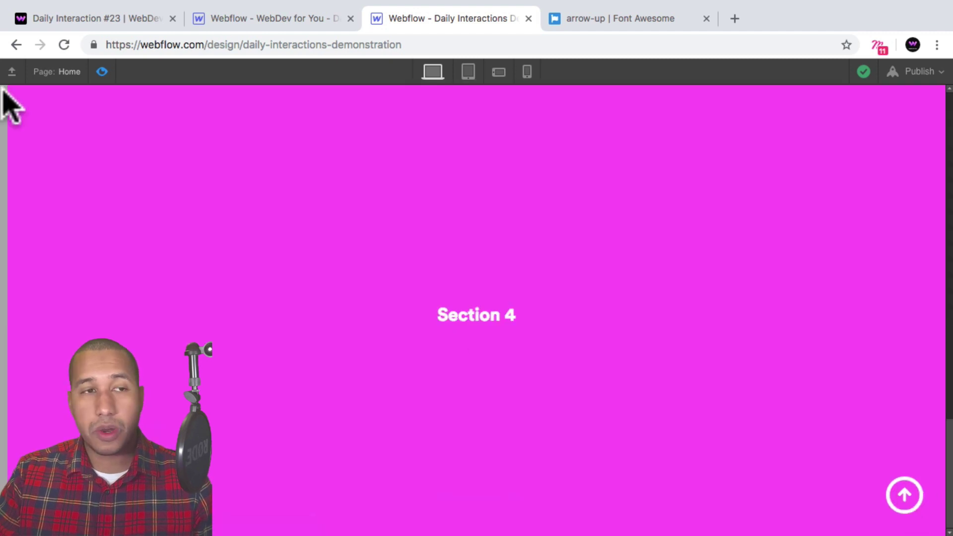
click(101, 71)
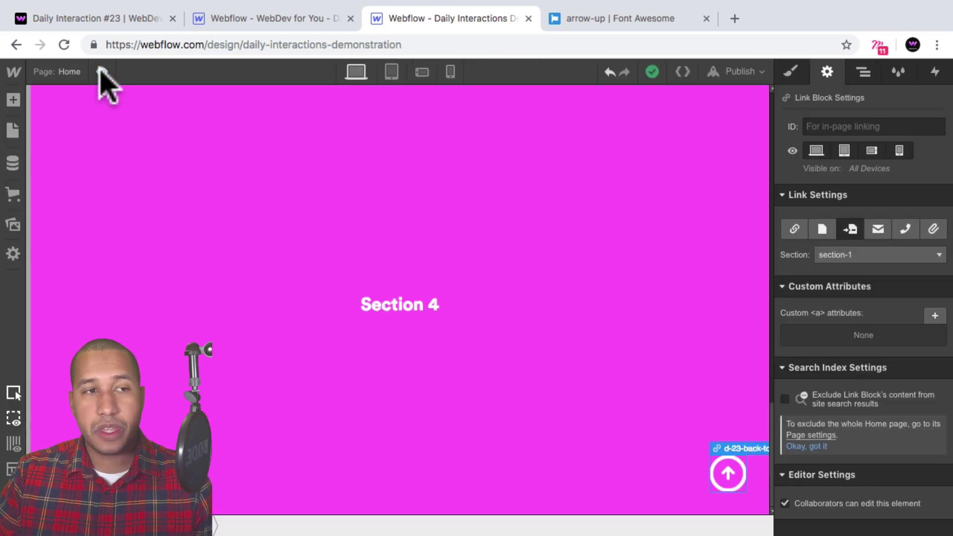
click(865, 72)
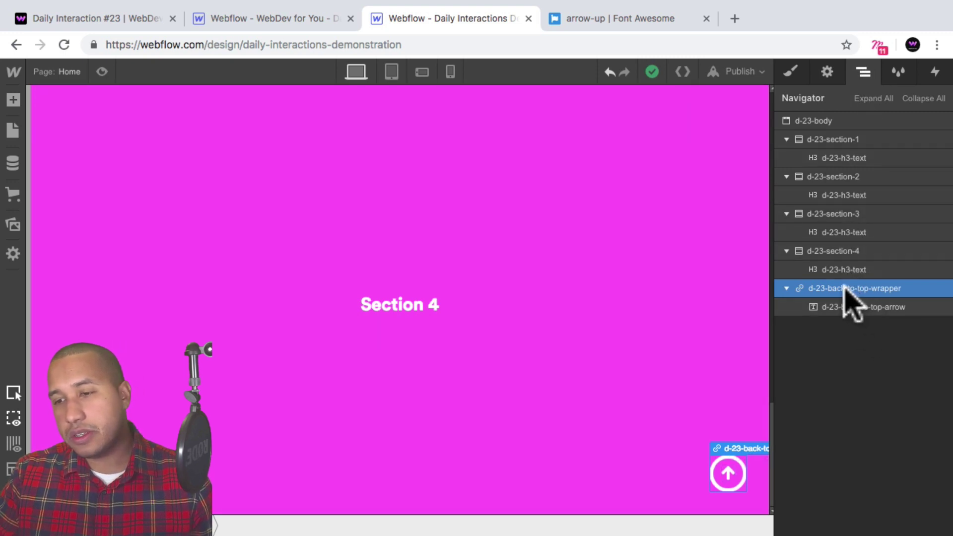
click(839, 253)
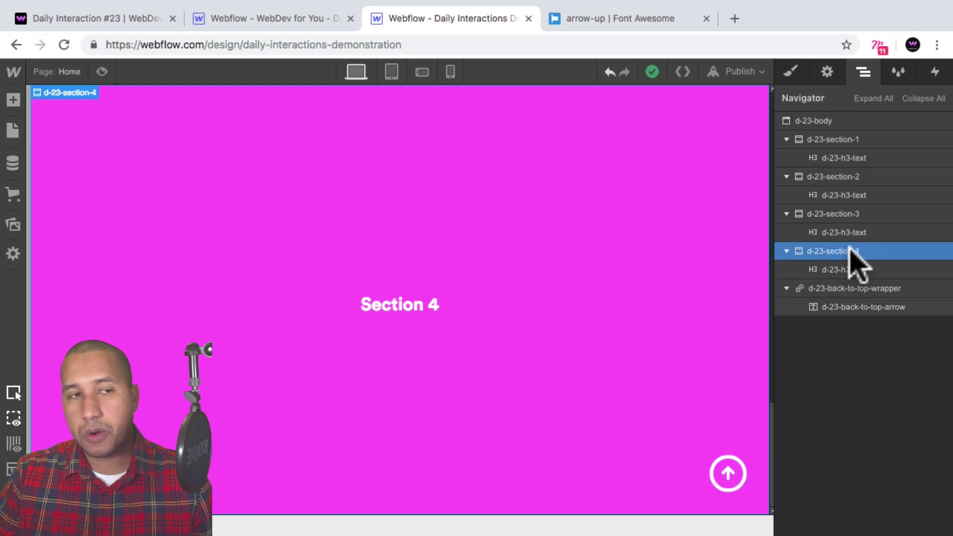
scroll(678, 231, up, 3)
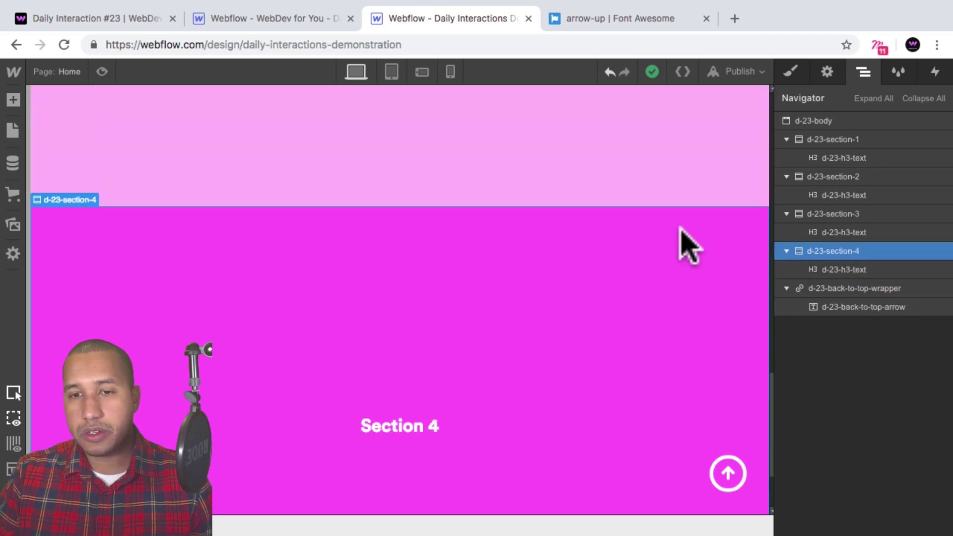
scroll(690, 246, down, 3)
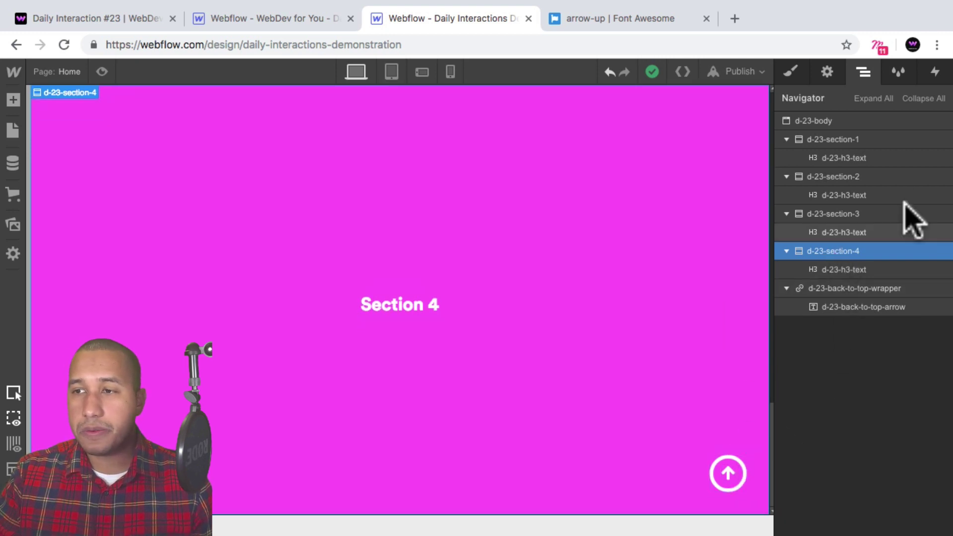
click(937, 74)
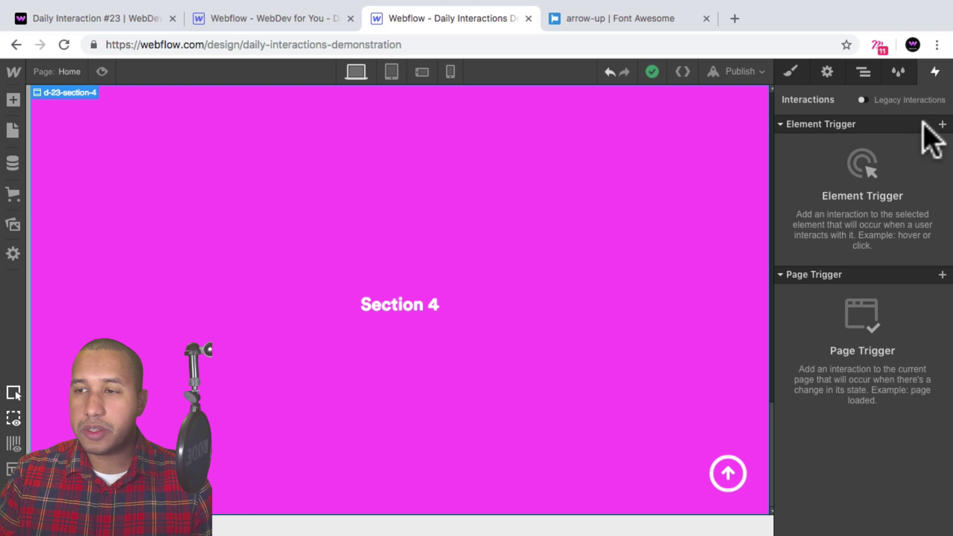
click(942, 124)
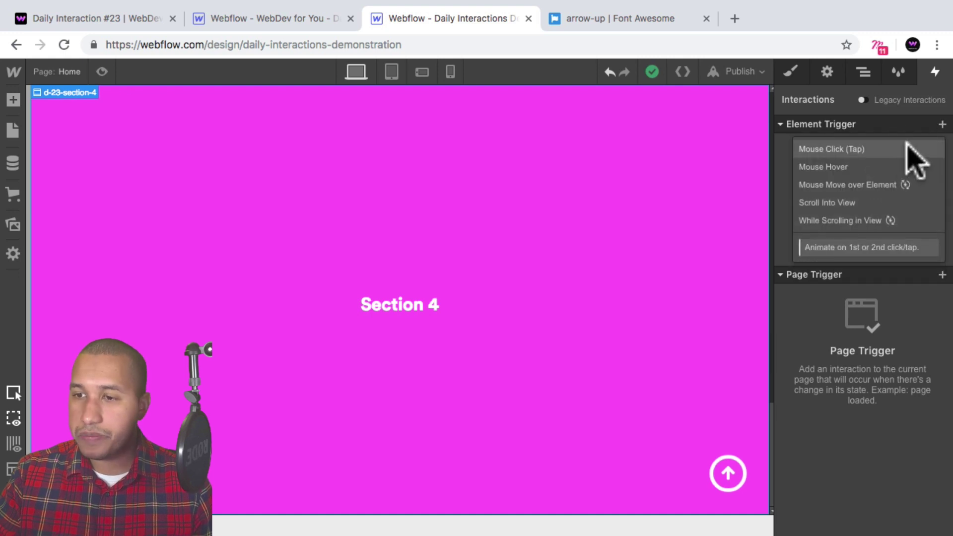
click(849, 203)
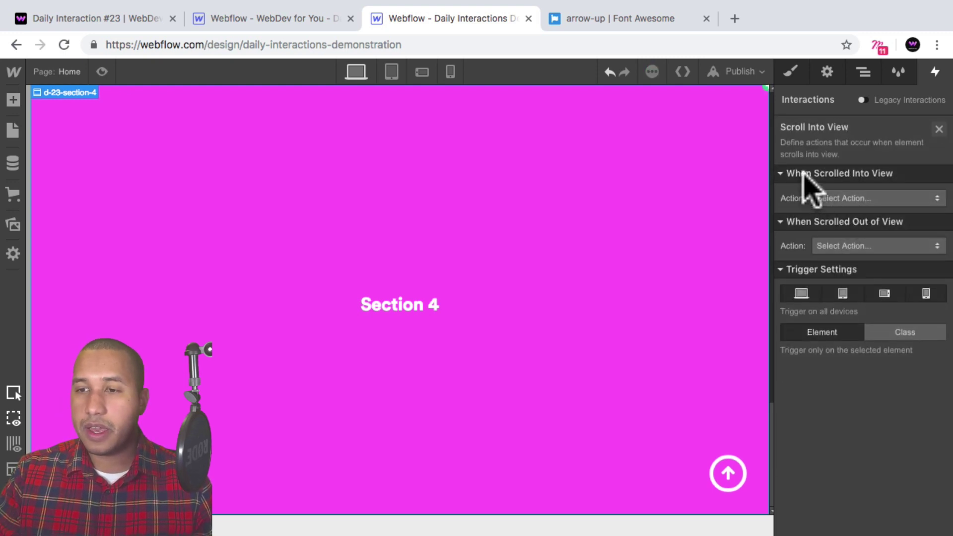
Set the scrolled-into-view action to Start an Animation and create a timed animation named d-23-back-to-top-in.
click(867, 199)
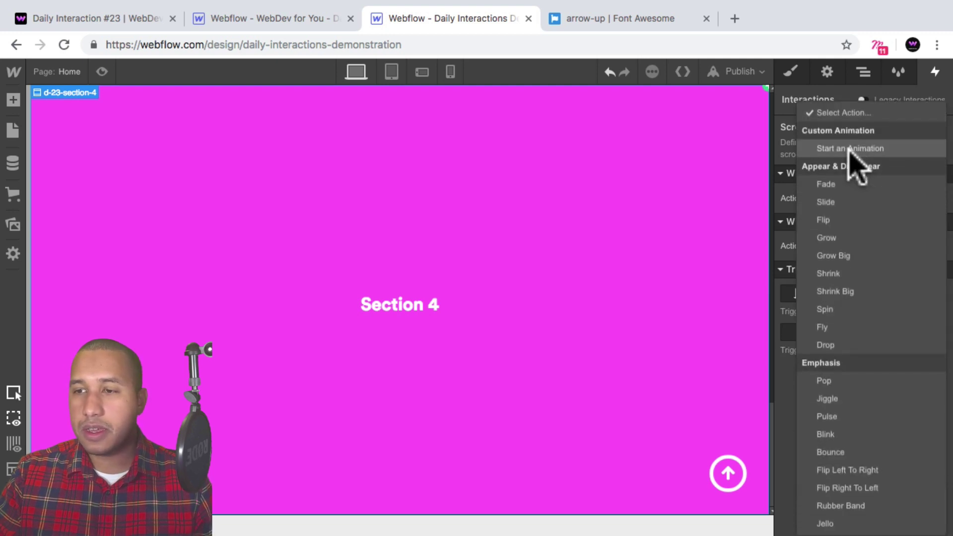
click(884, 148)
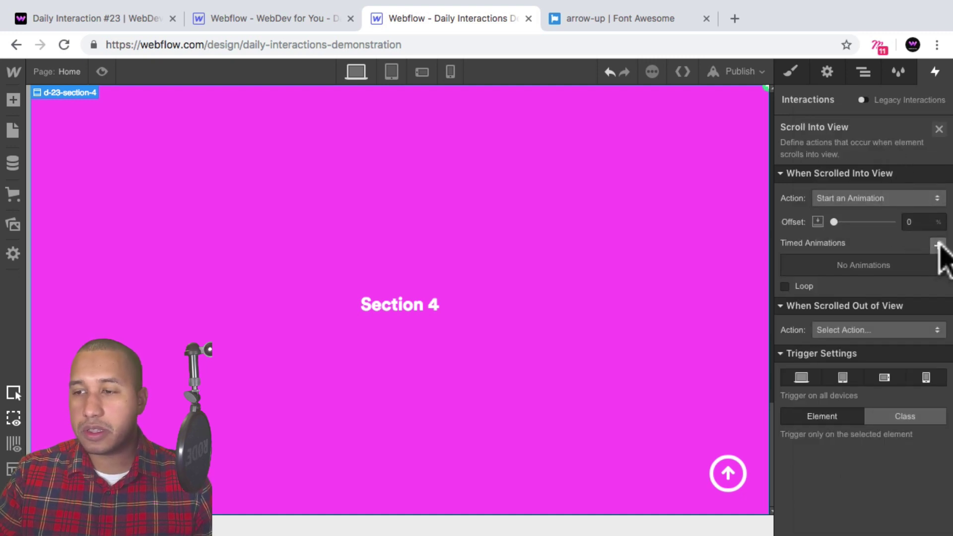
click(939, 245)
click(880, 129)
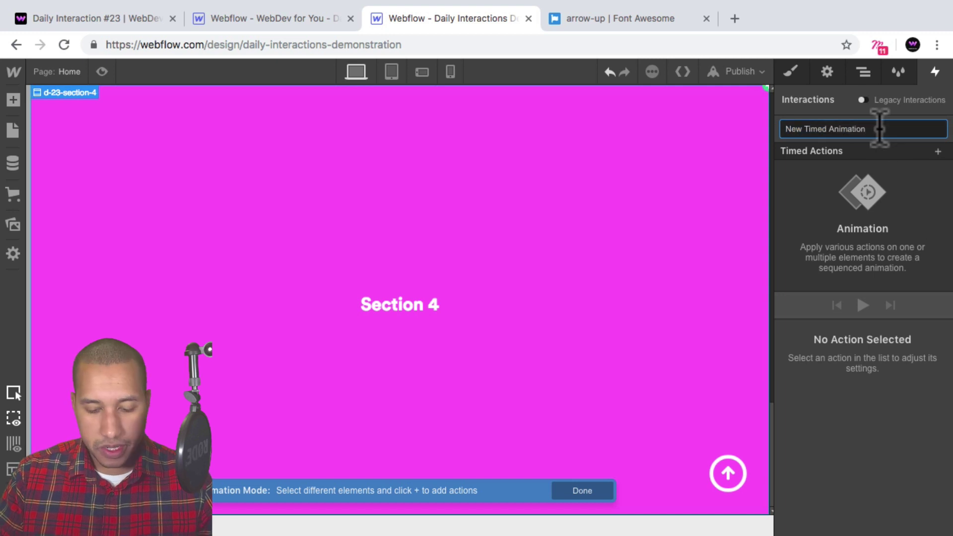
key(super+BackSpace)
text(d-23-)
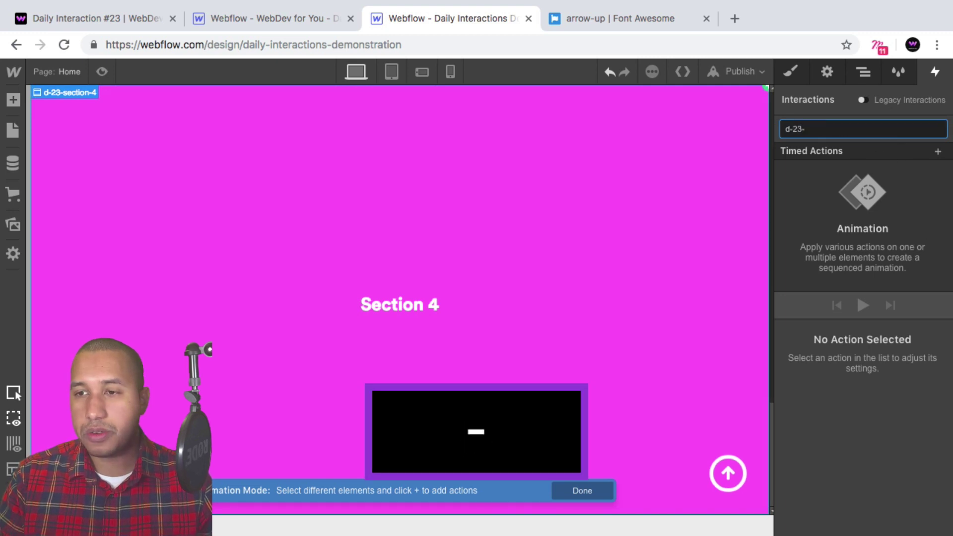
text(sc)
key(BackSpace)
key(BackSpace)
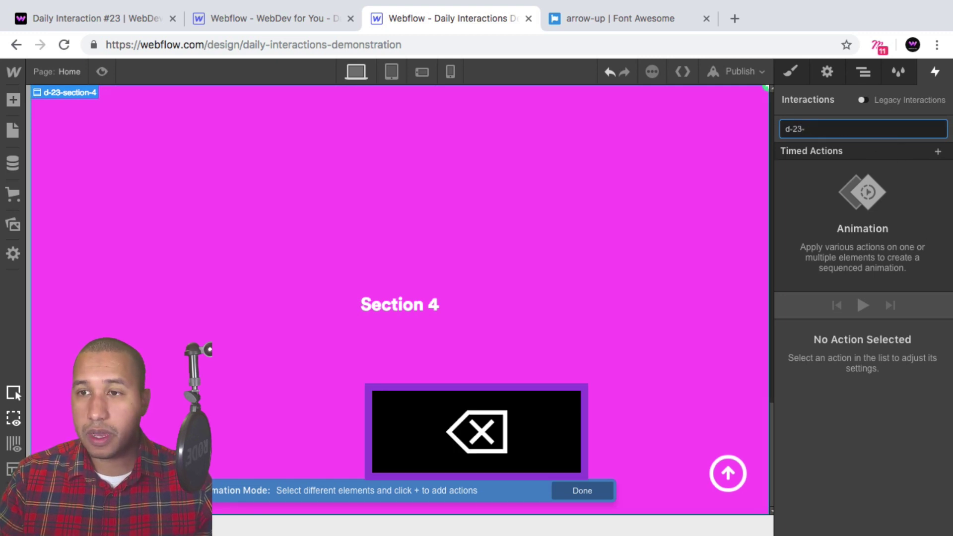
text(back-to-)
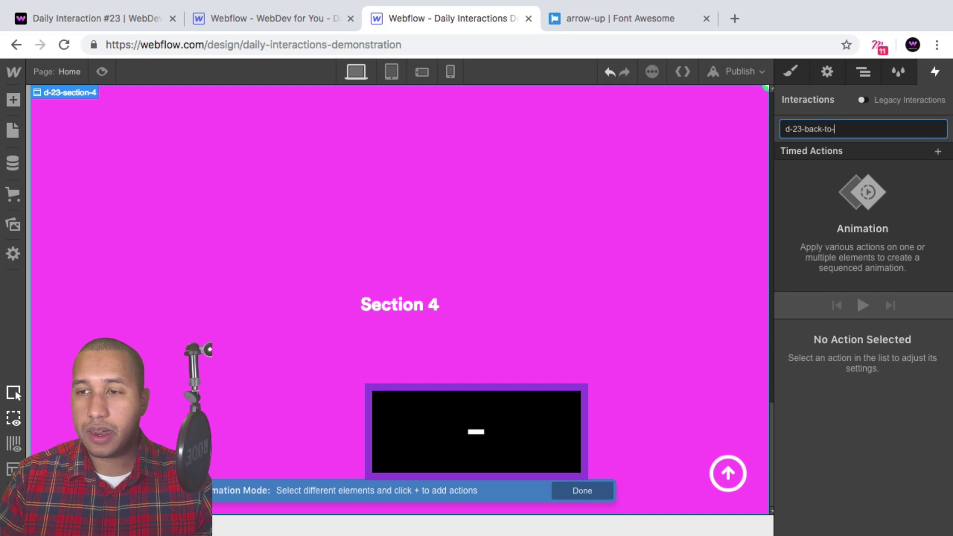
text(top-in)
key(Return)
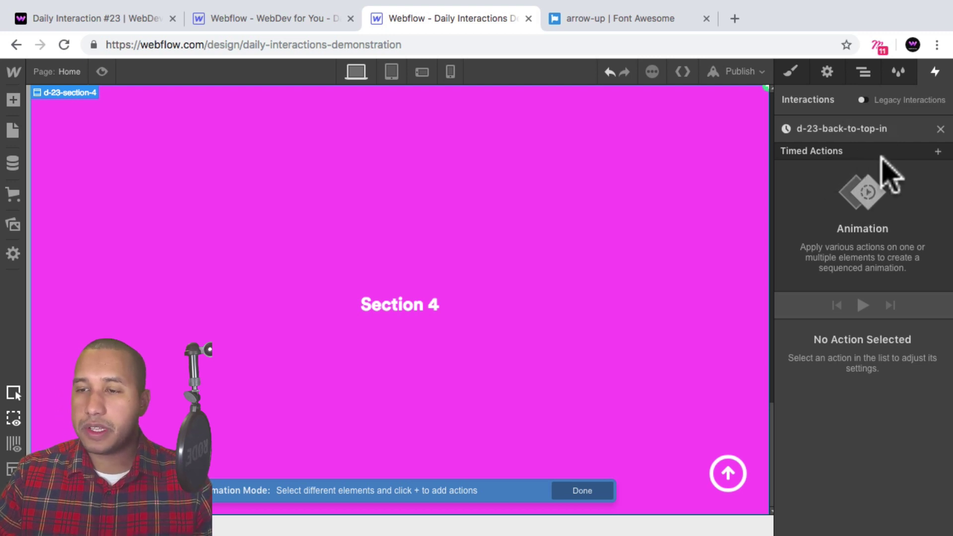
Add an Opacity action for d-23-back-to-top-wrapper at 0% and set it as the initial state.
click(863, 72)
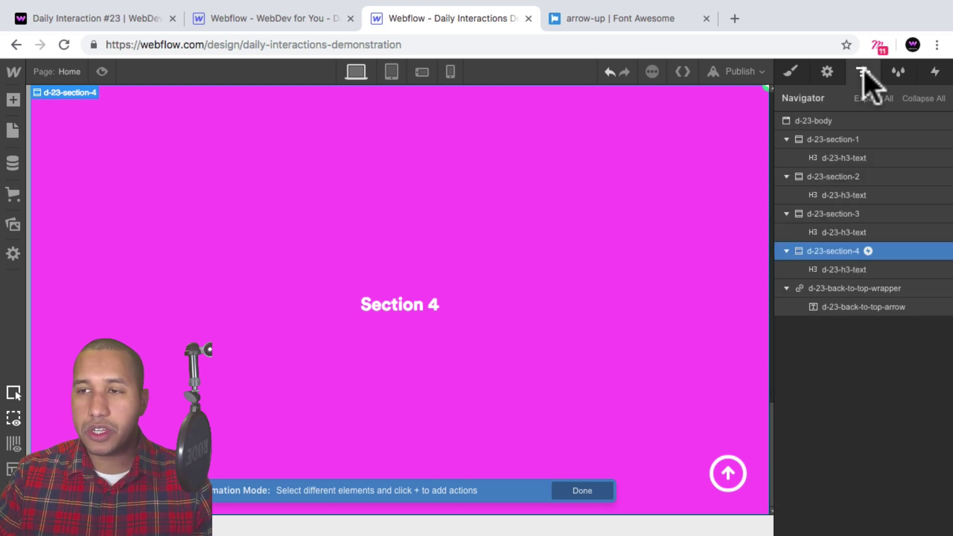
click(855, 289)
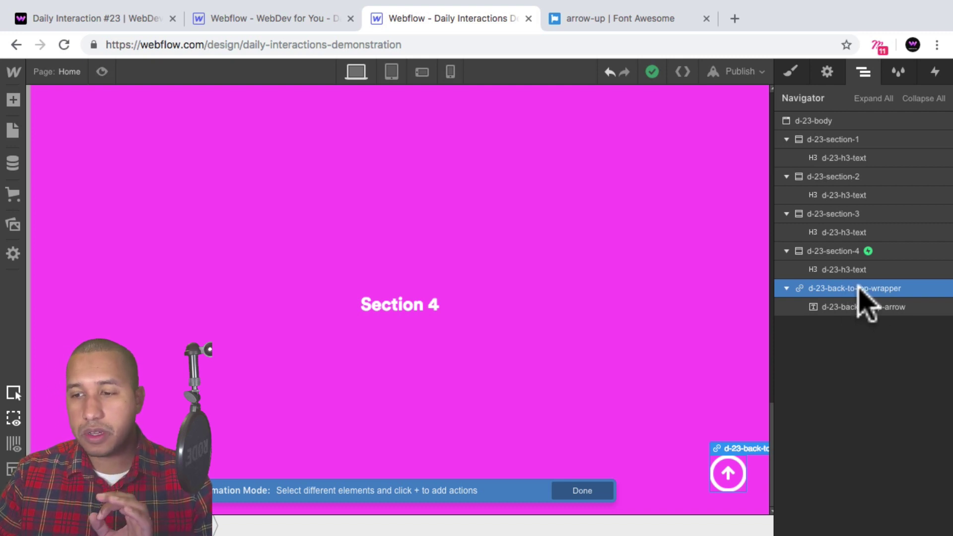
click(936, 72)
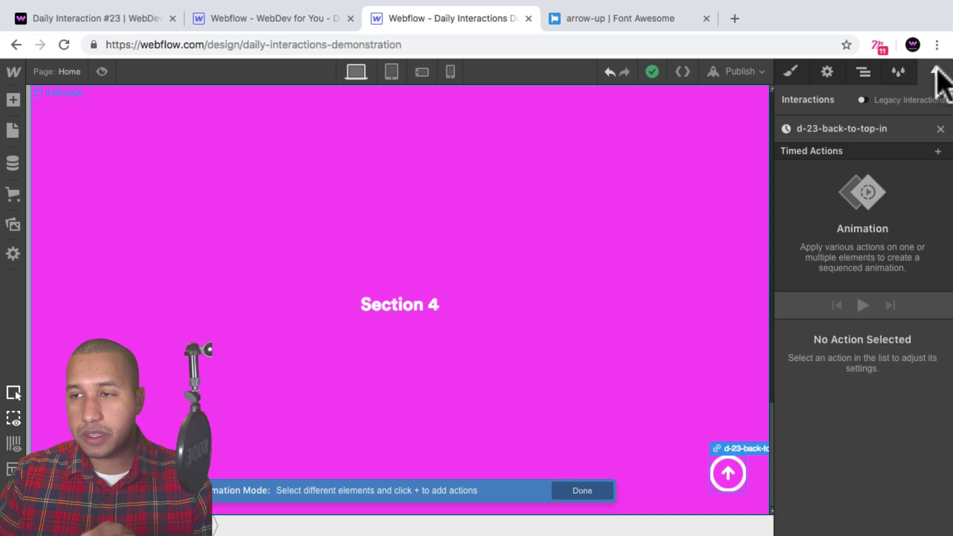
click(938, 151)
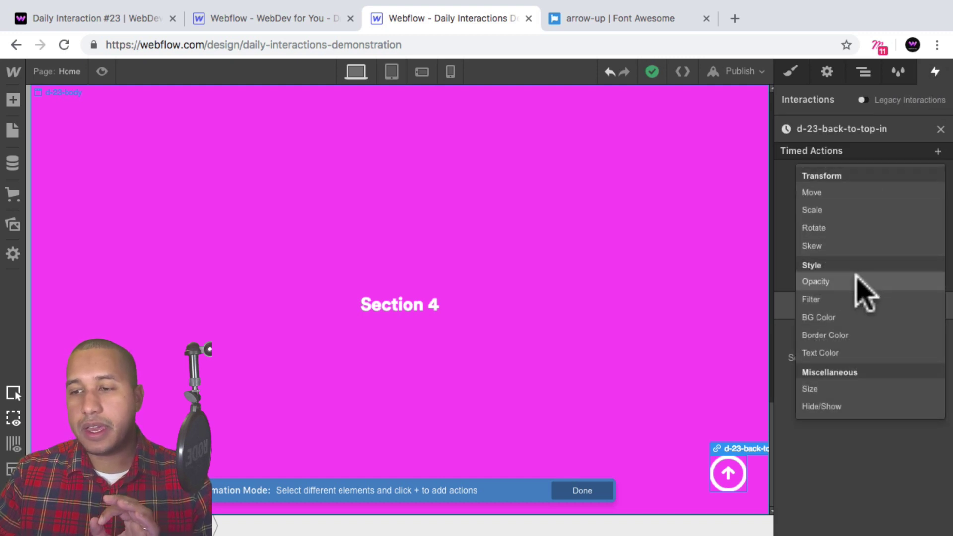
click(858, 280)
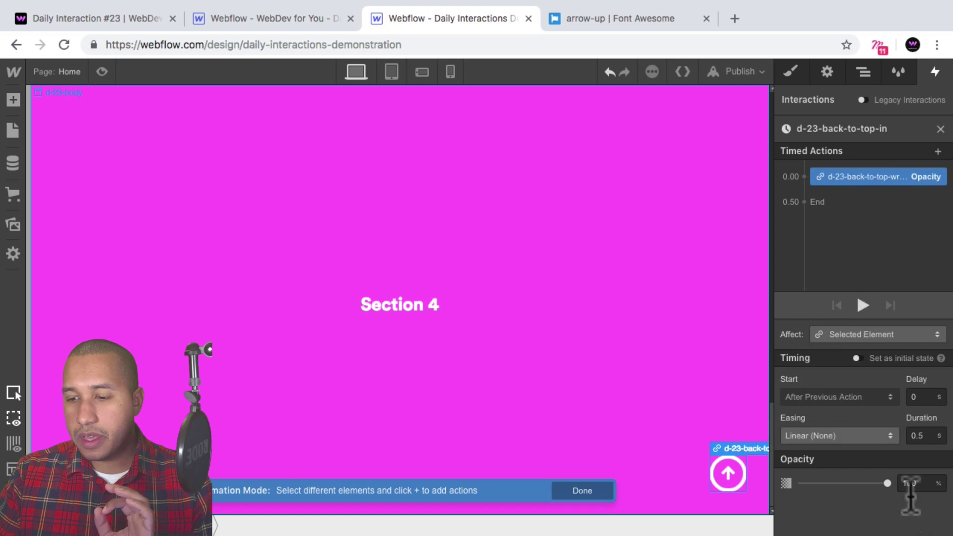
double_click(899, 484)
text(0)
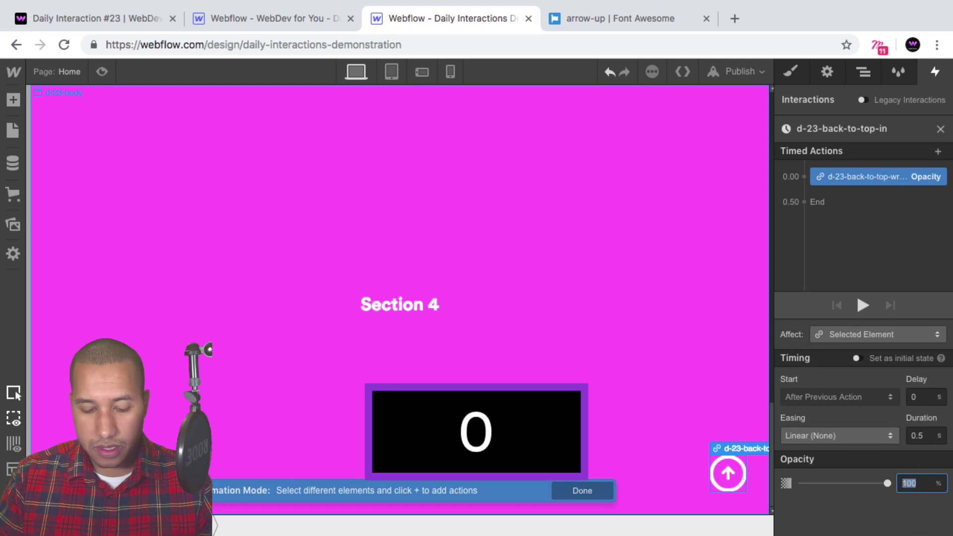
key(Return)
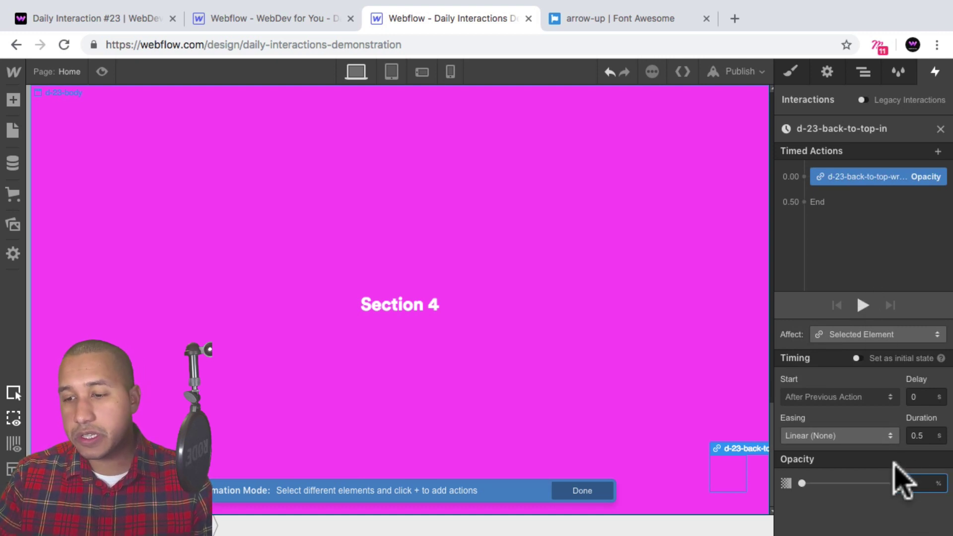
click(858, 358)
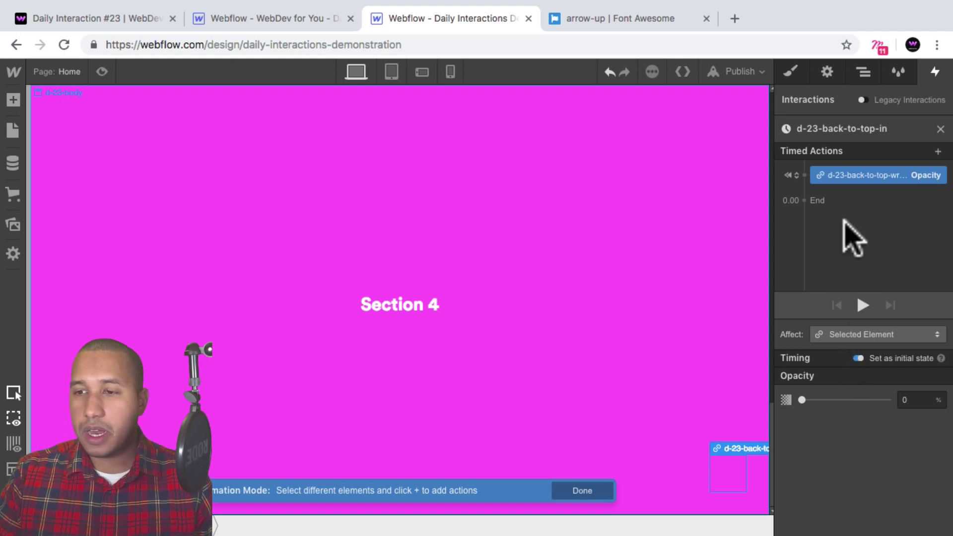
Insert a second Opacity action for the back-to-top wrapper after the initial state, with opacity 100%.
drag(448, 312, 859, 187)
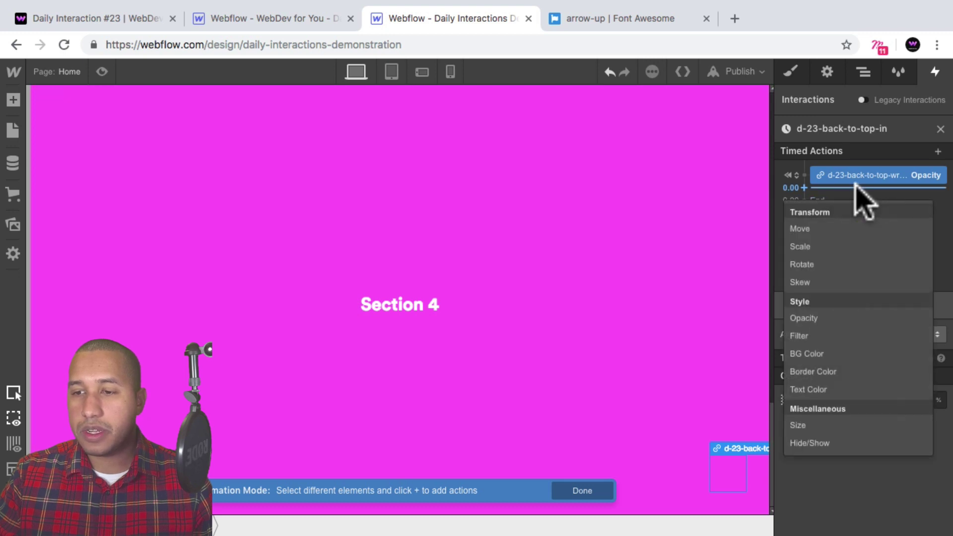
click(839, 318)
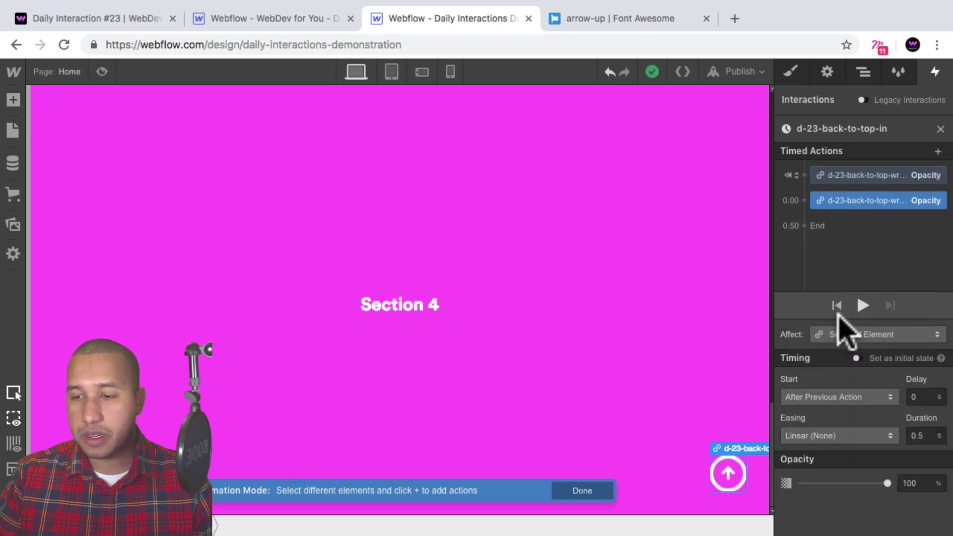
click(911, 484)
drag(911, 484, 905, 482)
text(100)
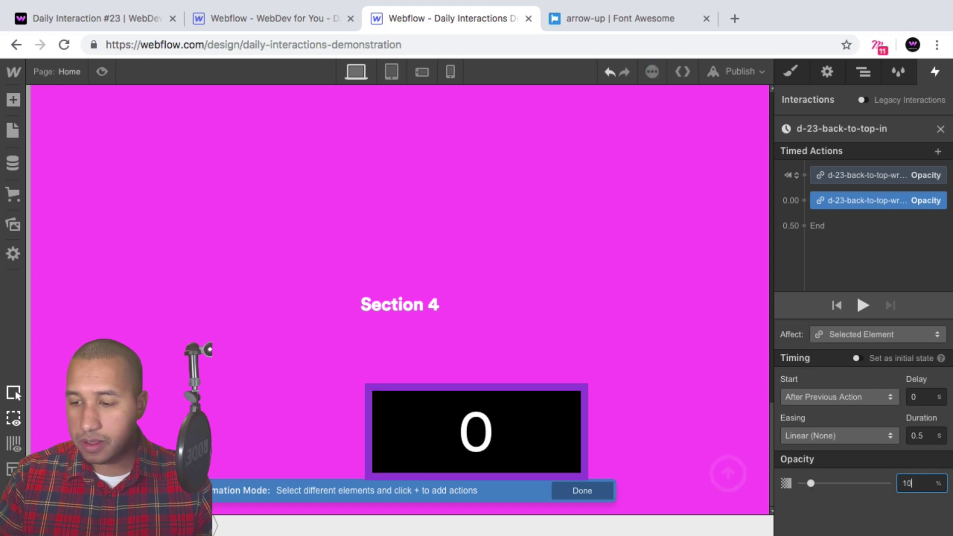
key(Return)
Give the second Opacity action Ease easing and a 1-second duration, and check both opacity actions.
click(827, 437)
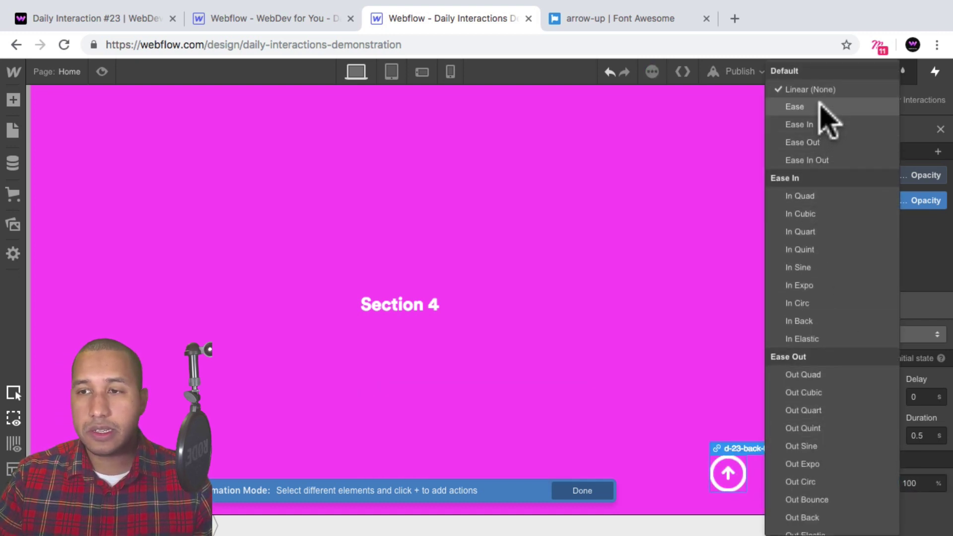
click(820, 105)
double_click(917, 436)
text(1)
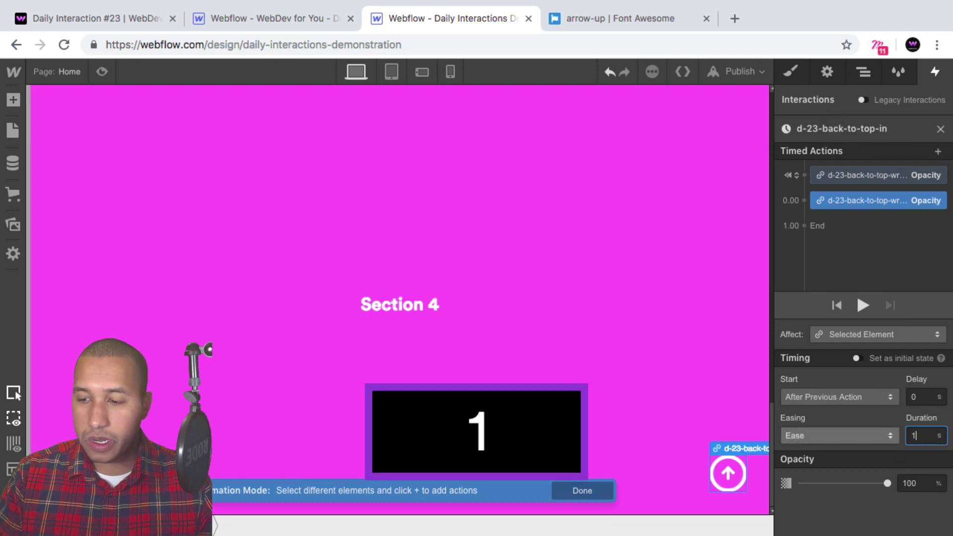
key(Return)
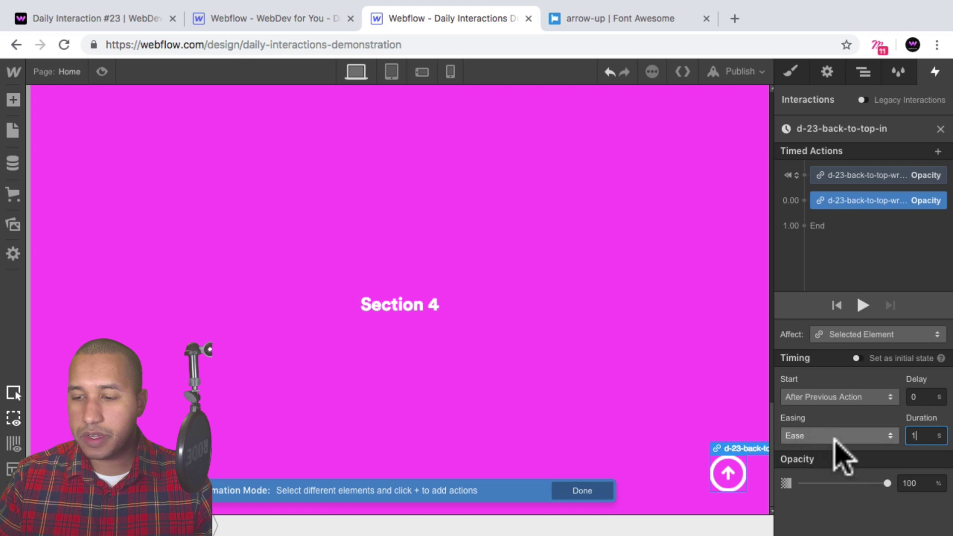
click(857, 175)
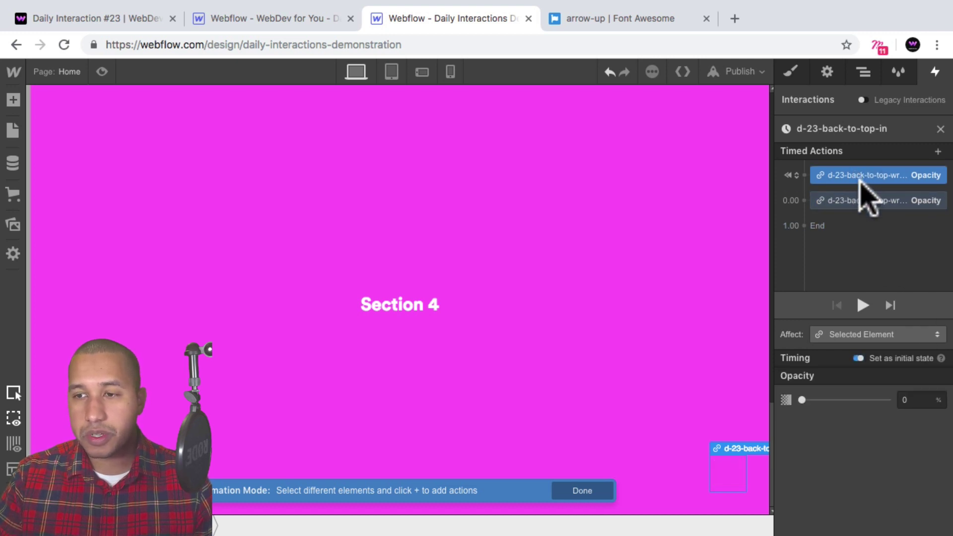
click(864, 201)
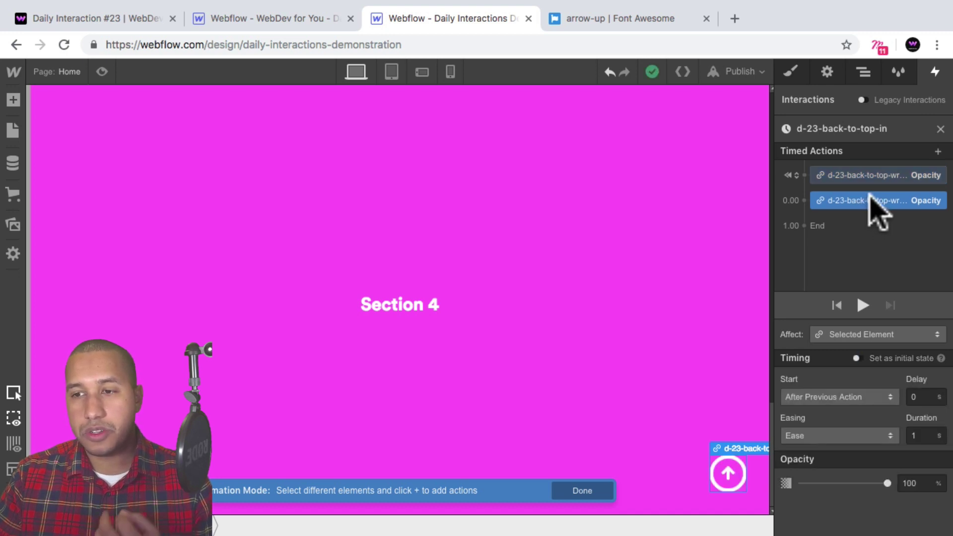
Preview the page from Section 1 down to Section 4 to check the back-to-top button's fade-in.
scroll(372, 186, up, 20)
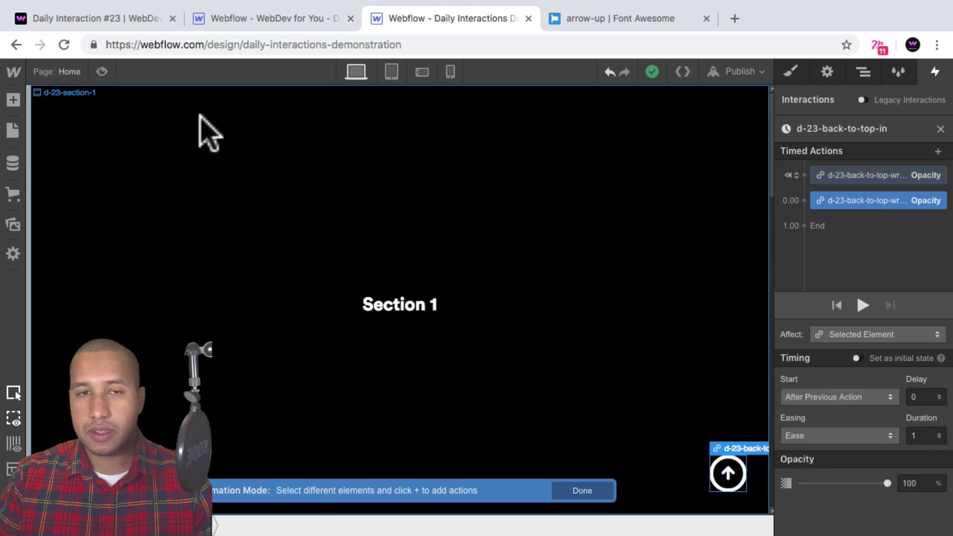
click(101, 71)
scroll(775, 208, down, 8)
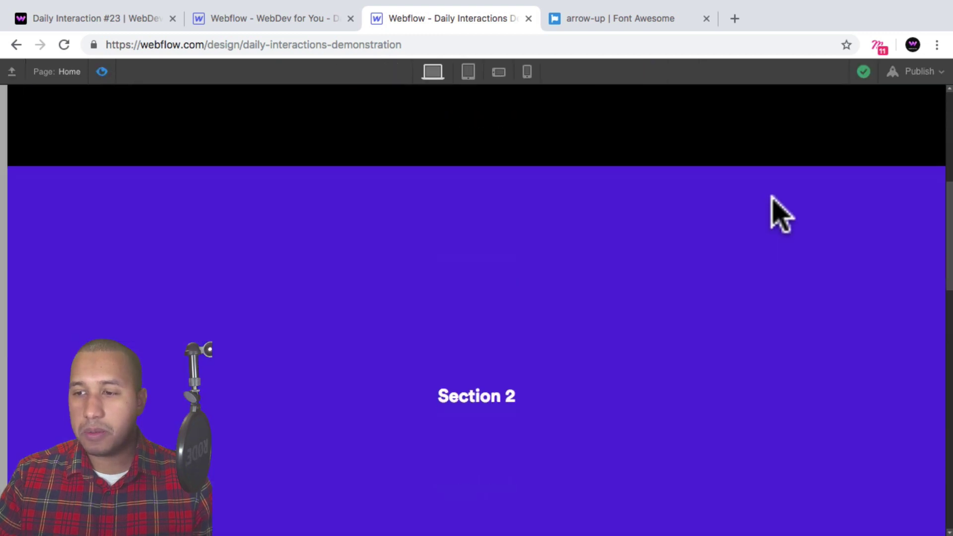
scroll(772, 211, down, 10)
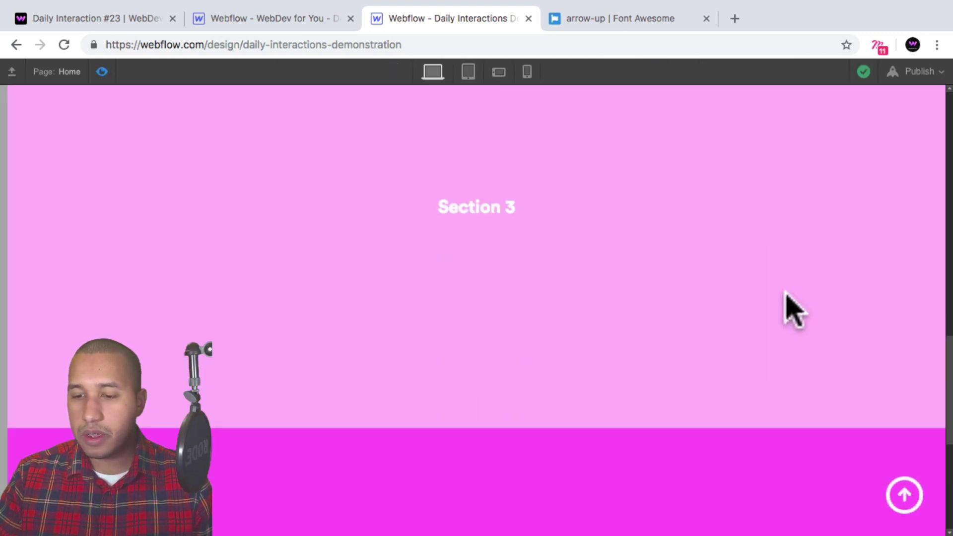
Test the back-to-top button's jump to Section 1 in preview, and replay its fade-in by going back down to Section 4.
scroll(847, 435, down, 3)
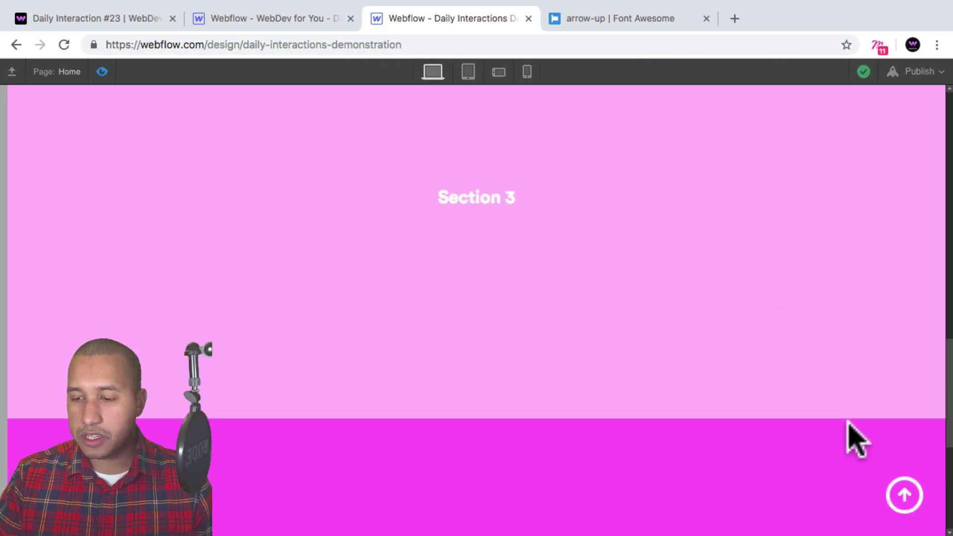
click(906, 496)
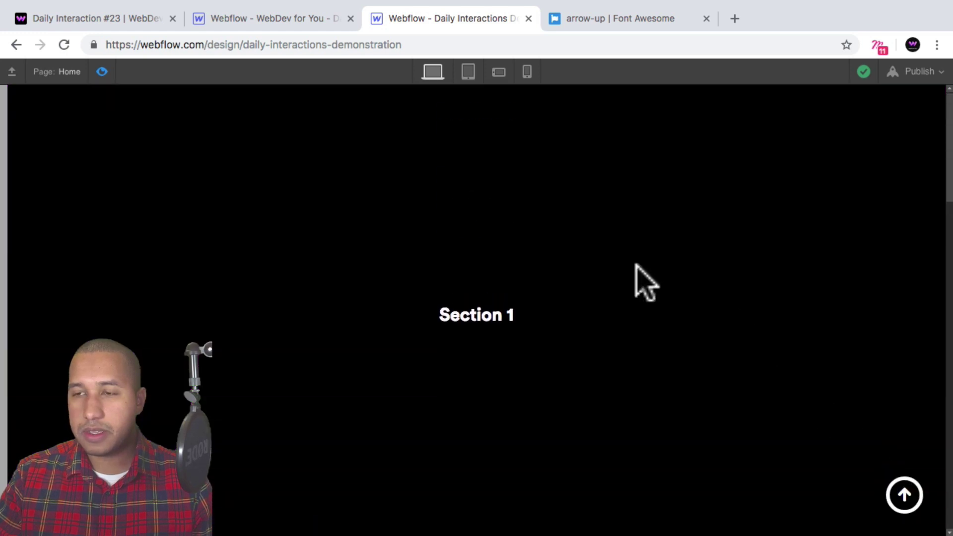
click(102, 72)
click(102, 73)
scroll(864, 206, down, 6)
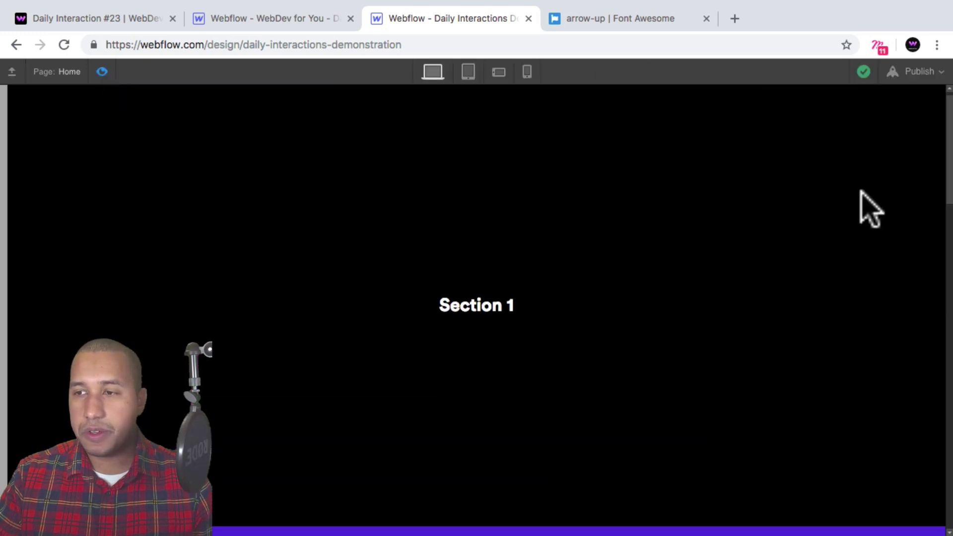
scroll(861, 193, down, 3)
drag(950, 243, 951, 395)
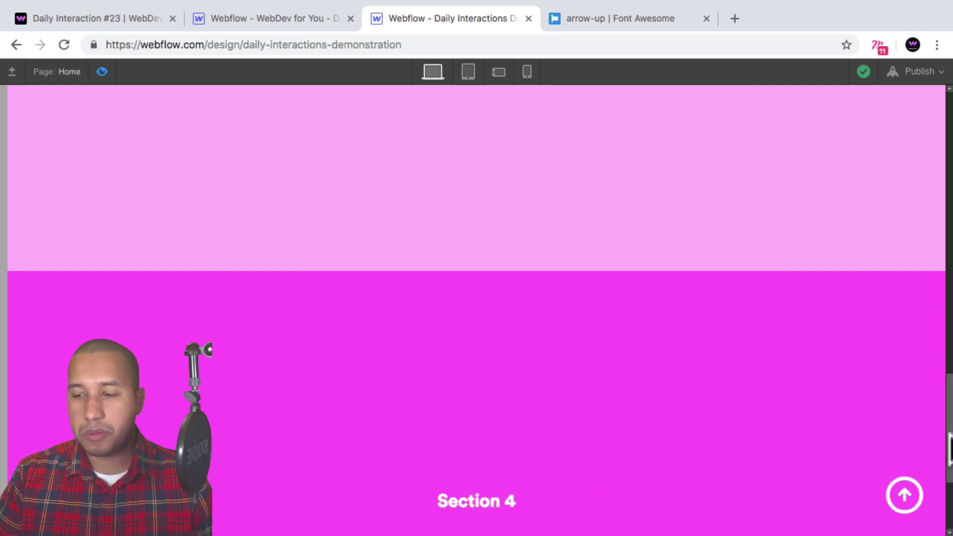
scroll(950, 450, down, 3)
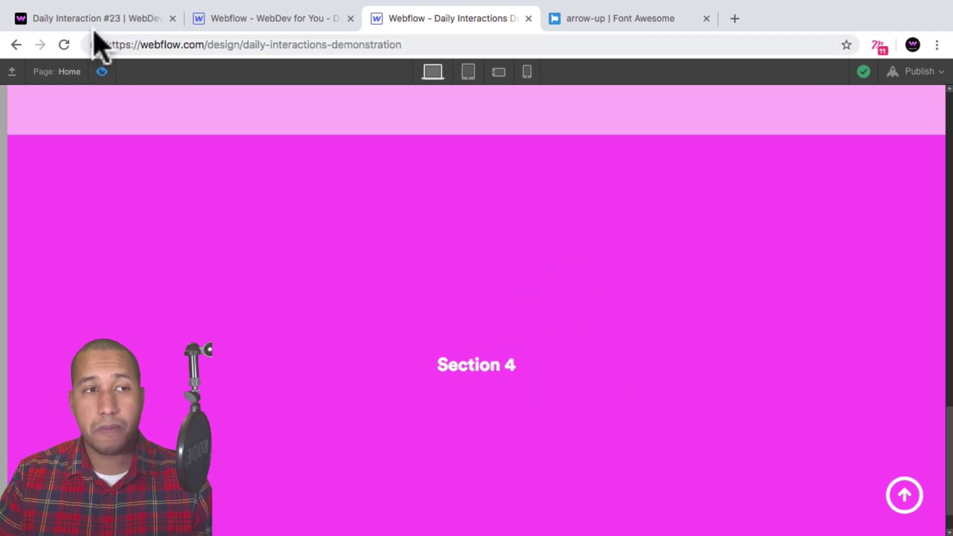
click(102, 72)
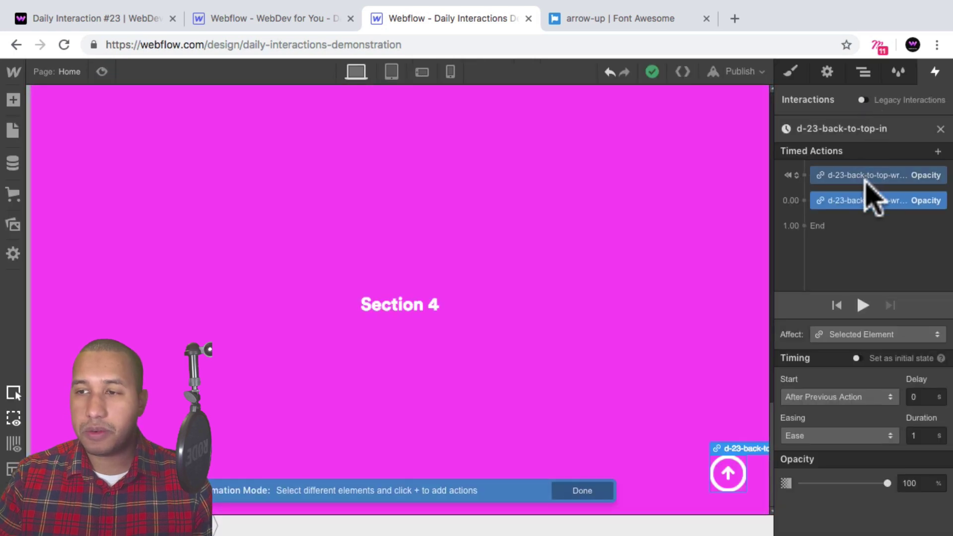
Close the d-23-back-to-top-in animation and set Section 4's When Scrolled Into View offset to 50%.
click(941, 129)
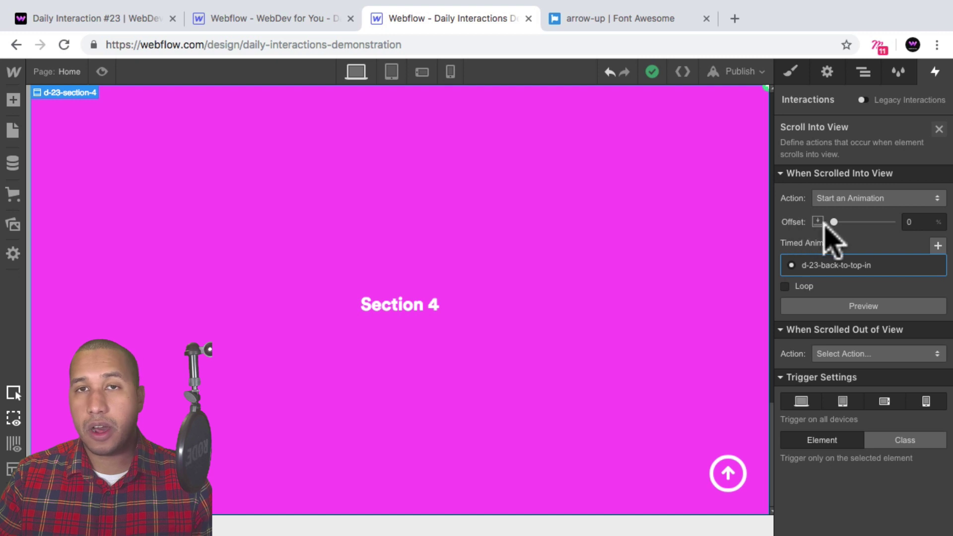
click(903, 221)
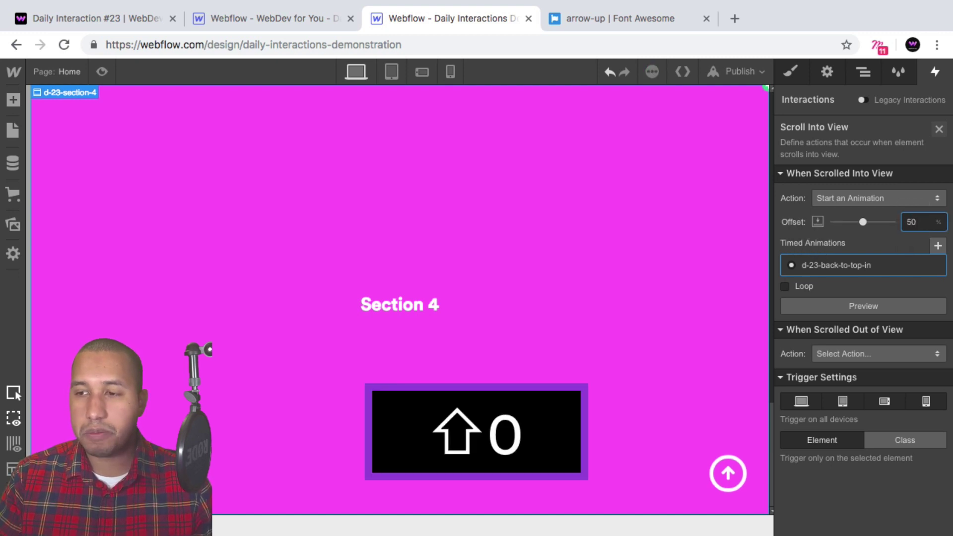
key(shift+Return)
Preview the page from Section 1 to Section 4 to check the offset fade-in and the back-to-top link.
scroll(564, 283, up, 4)
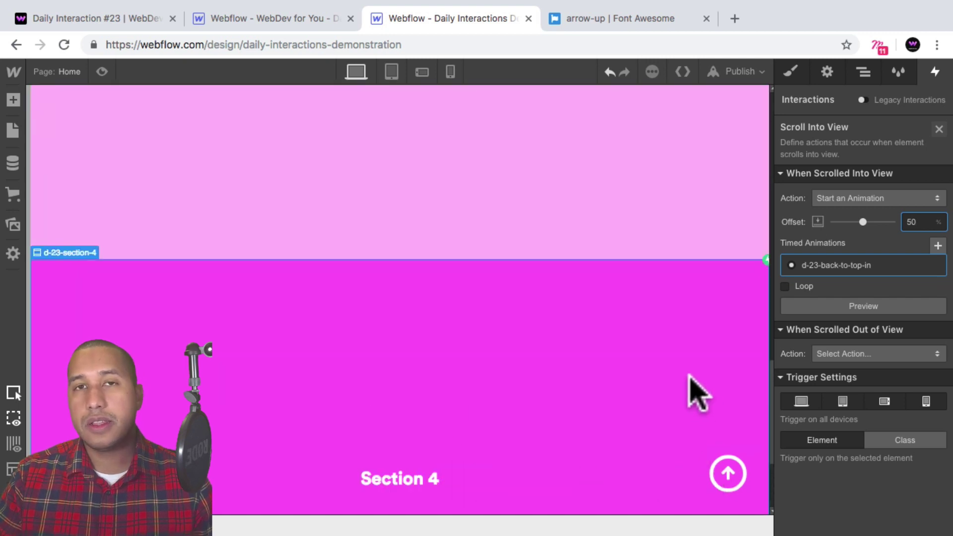
scroll(692, 392, up, 1)
scroll(692, 334, up, 20)
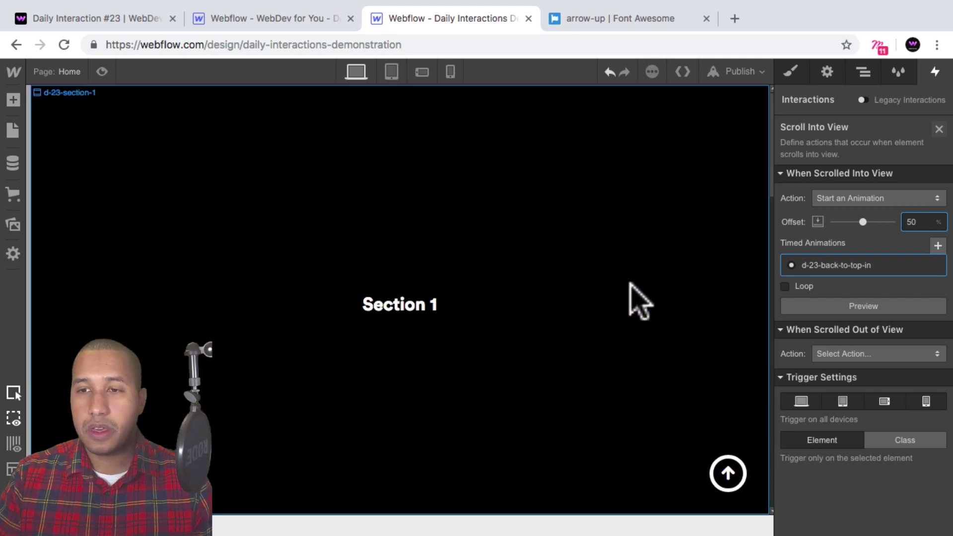
click(102, 72)
scroll(914, 162, down, 15)
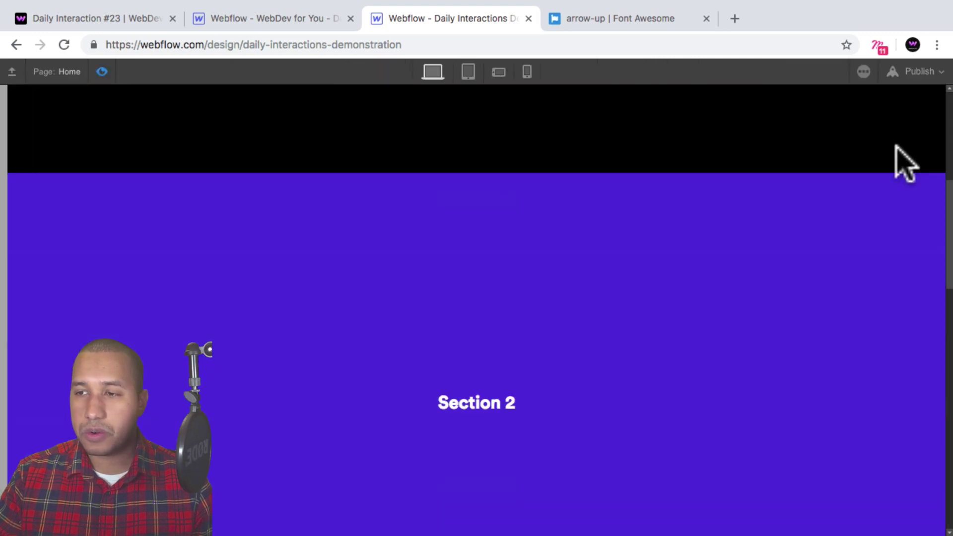
drag(949, 276, 950, 420)
click(903, 495)
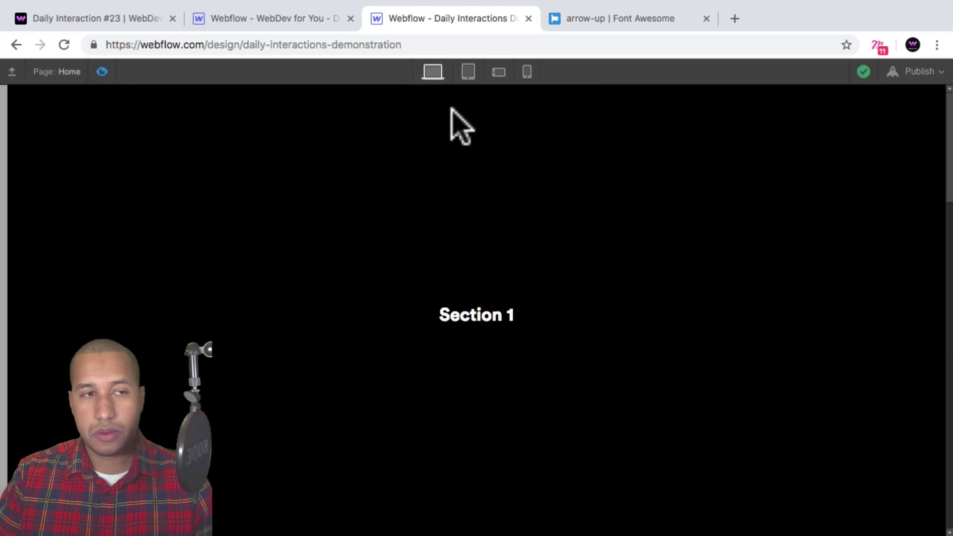
drag(950, 141, 950, 409)
click(103, 72)
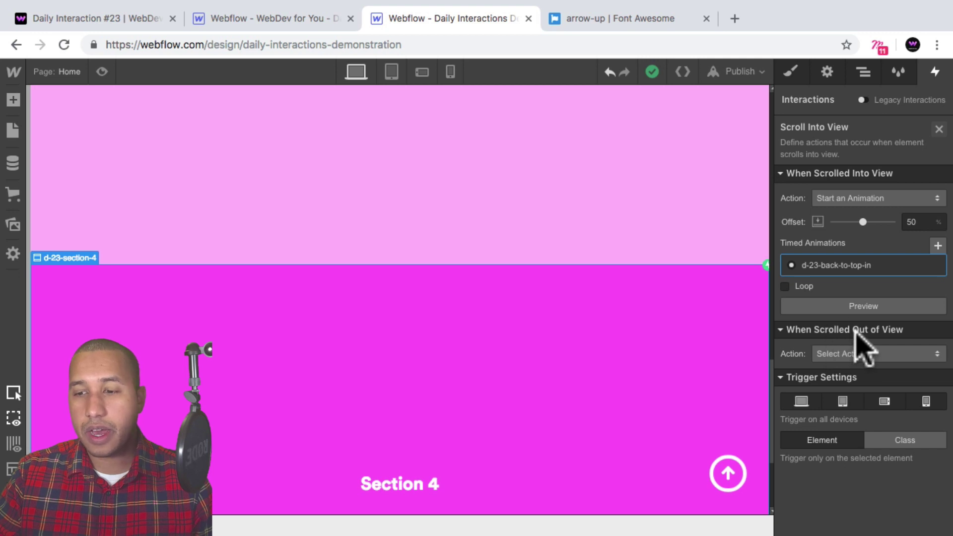
Set Section 4's When Scrolled Out of View action to Start an Animation and create a timed animation named d-23-back-to-top-out.
click(844, 354)
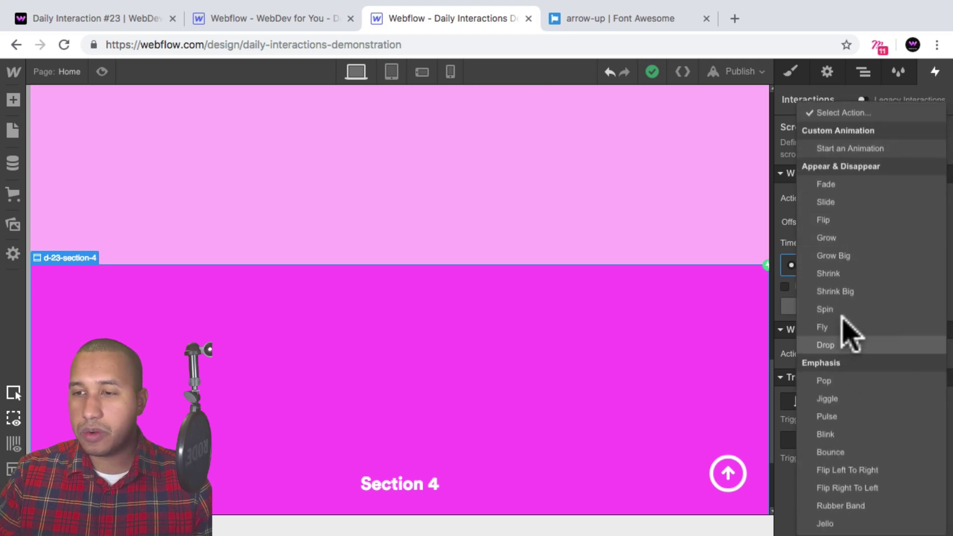
click(904, 147)
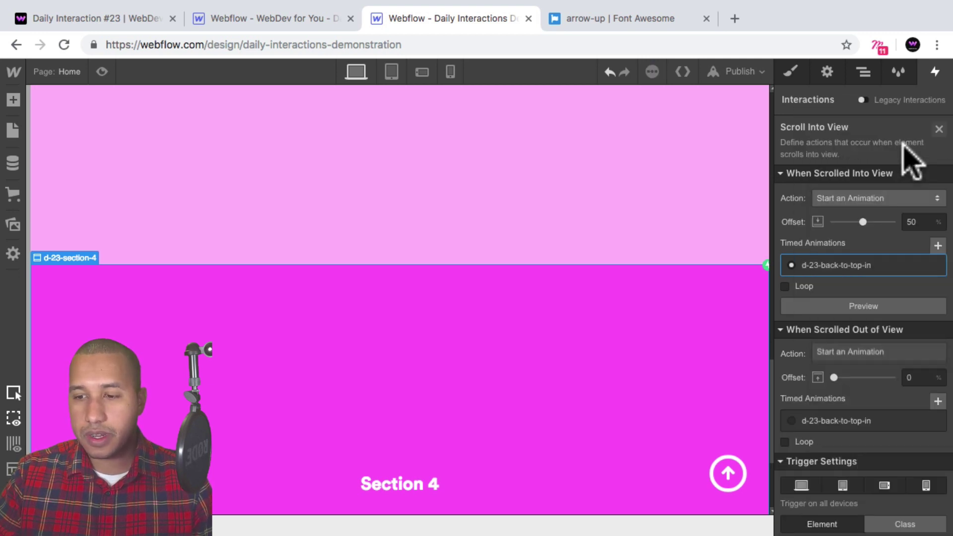
click(937, 400)
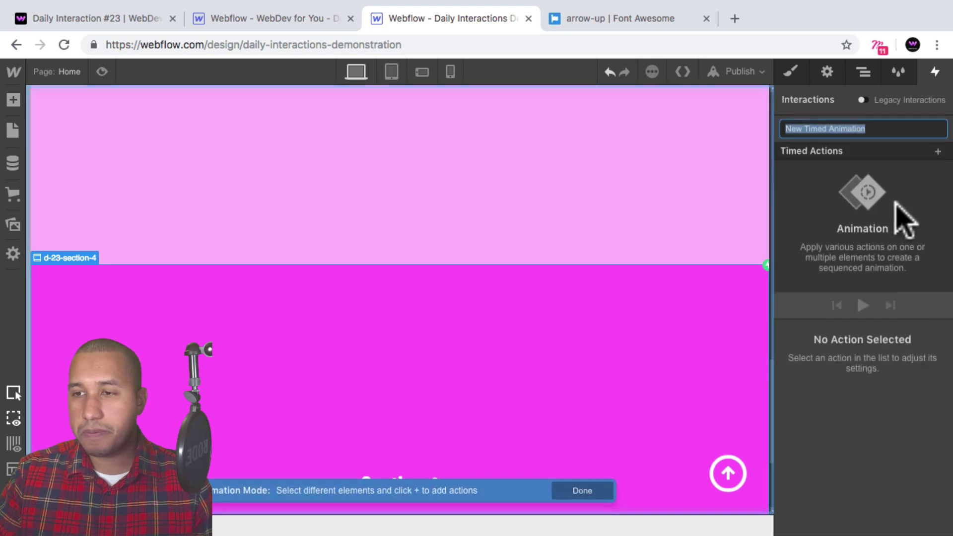
text(d-23-back-to)
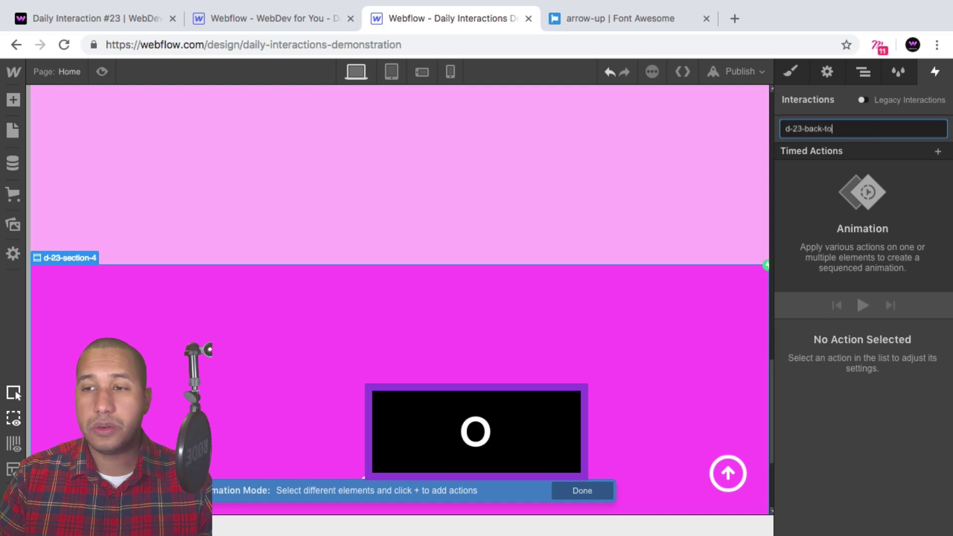
text(-top-)
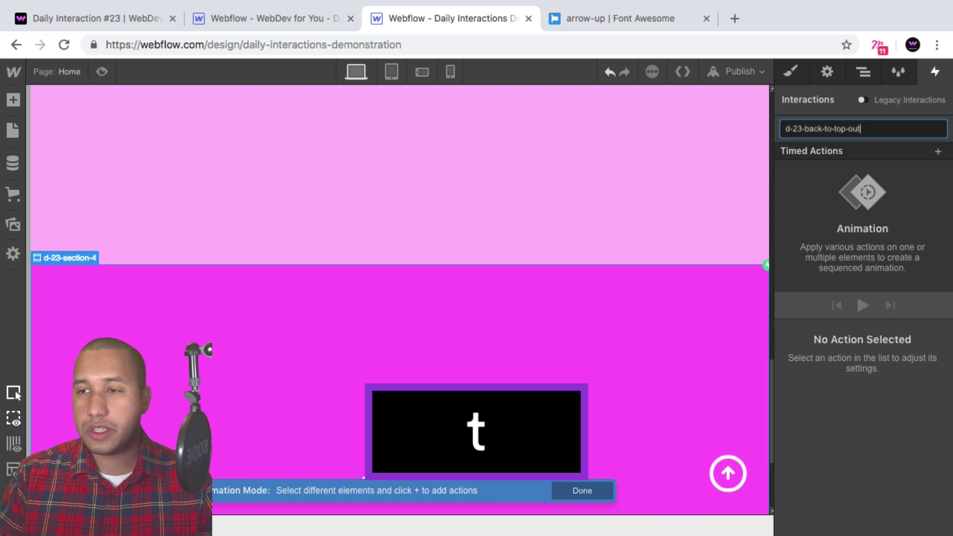
text(out)
key(Return)
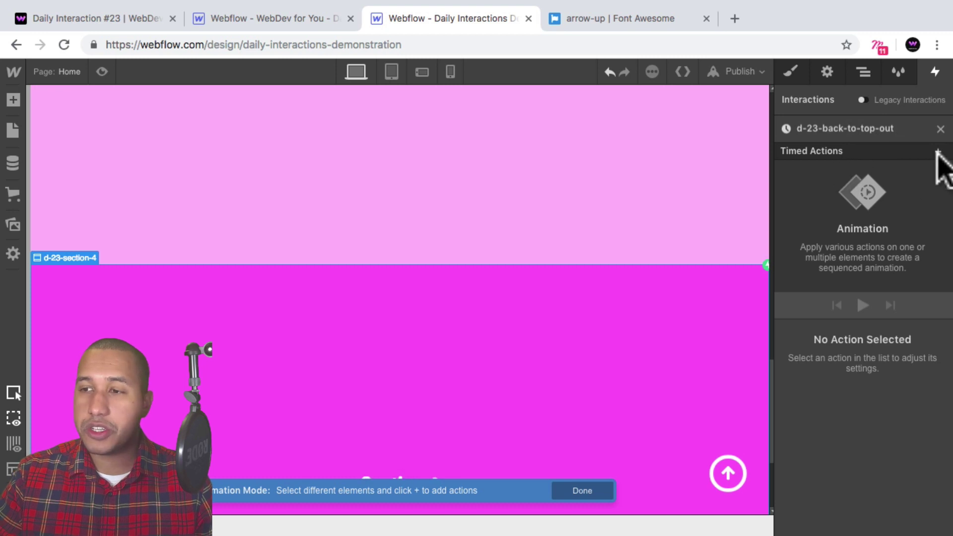
Add an Opacity action for d-23-back-to-top-wrapper to the d-23-back-to-top-out animation, with opacity 0%.
click(865, 72)
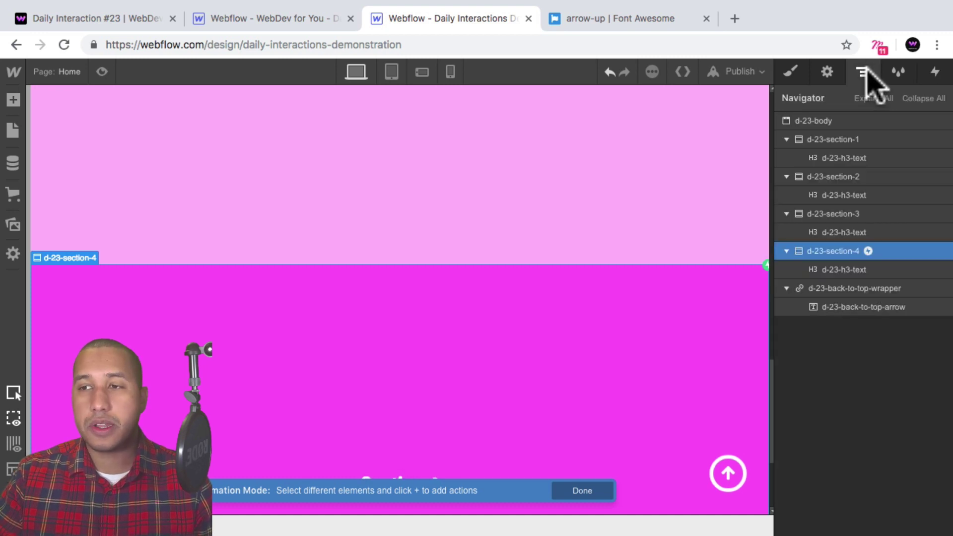
click(870, 288)
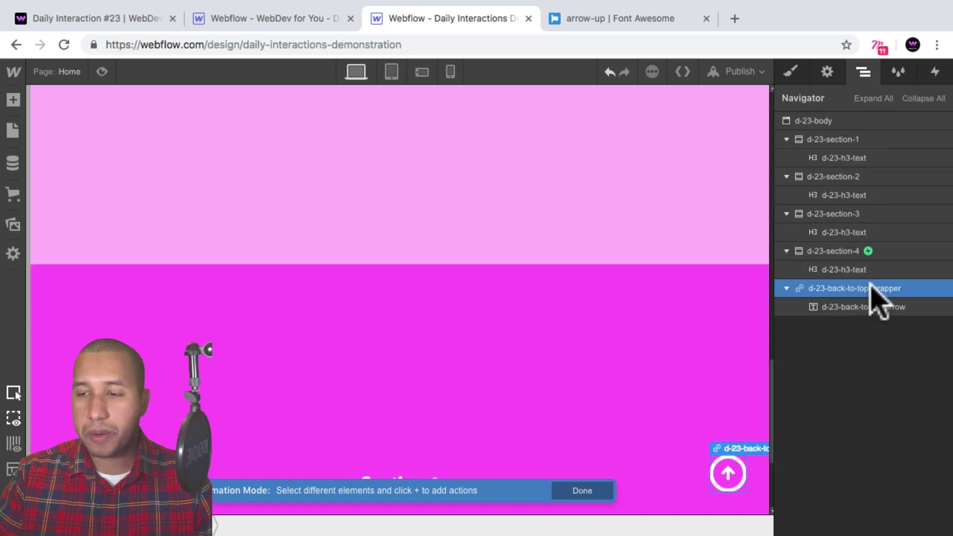
click(935, 72)
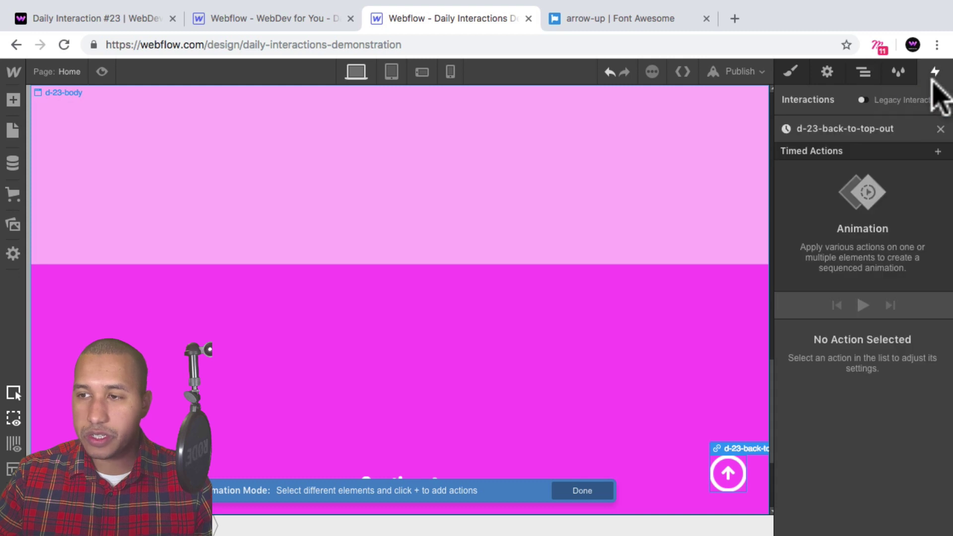
click(938, 150)
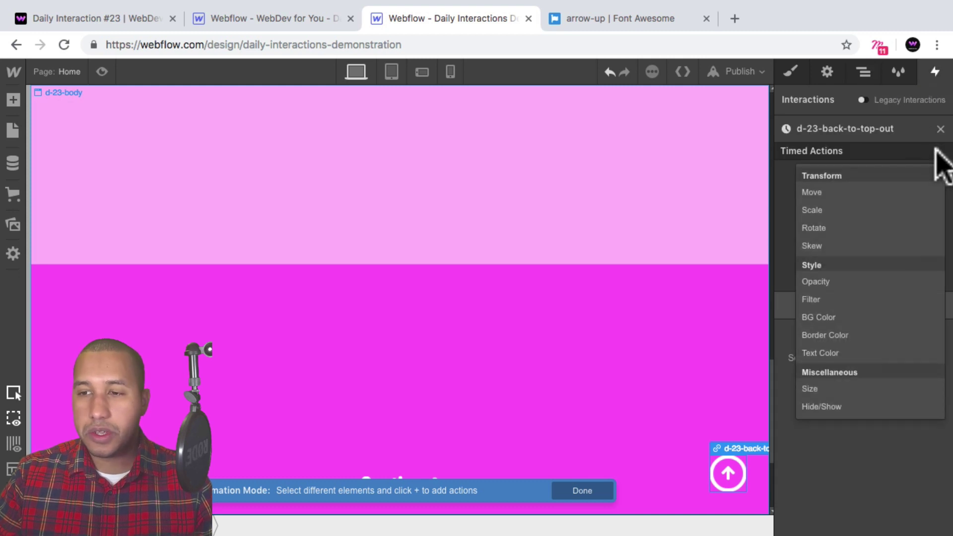
click(864, 288)
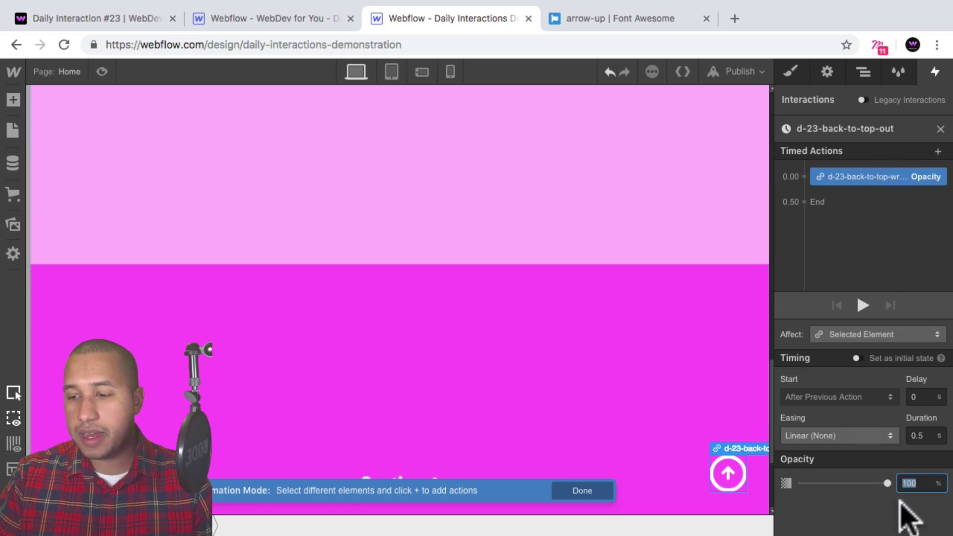
text(0)
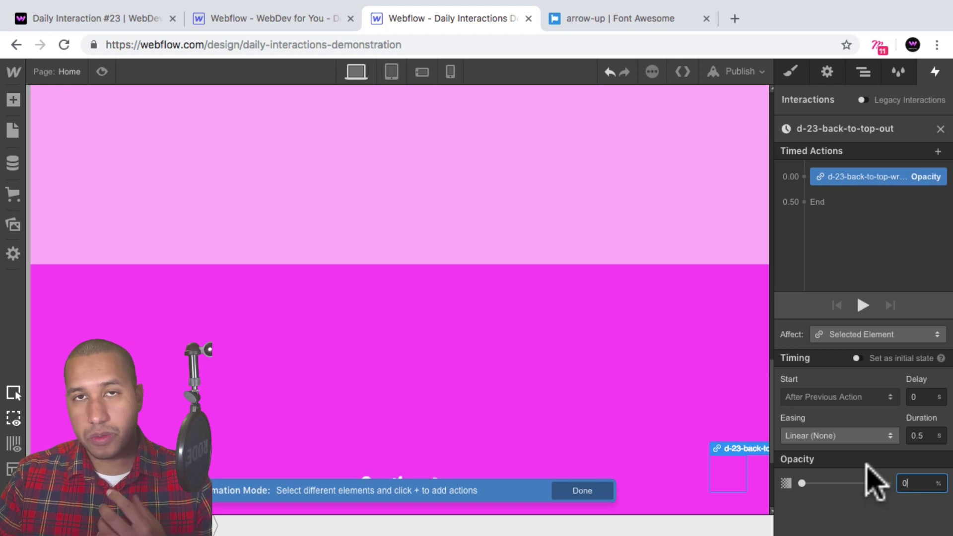
Give the fade-out Opacity action Ease easing and a 1-second duration.
click(834, 437)
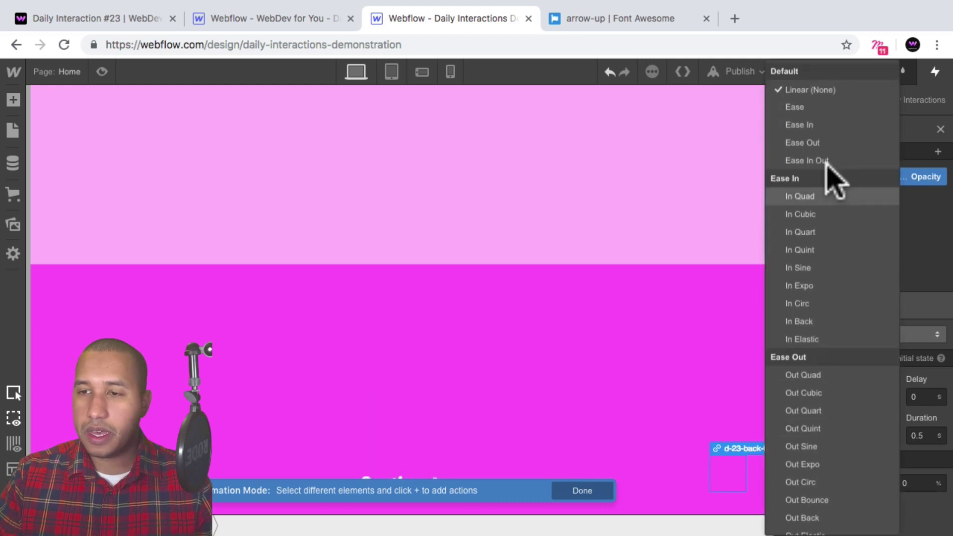
click(795, 107)
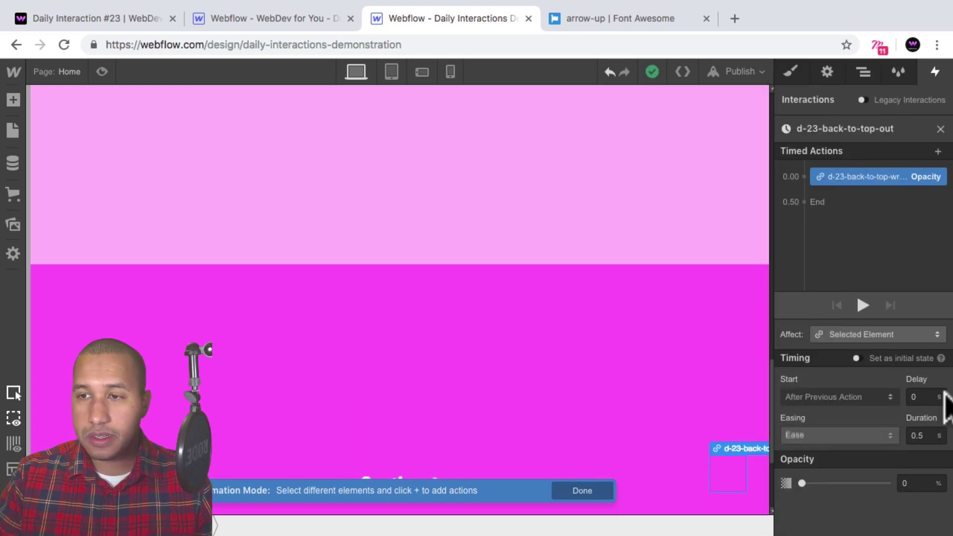
click(917, 436)
text(1)
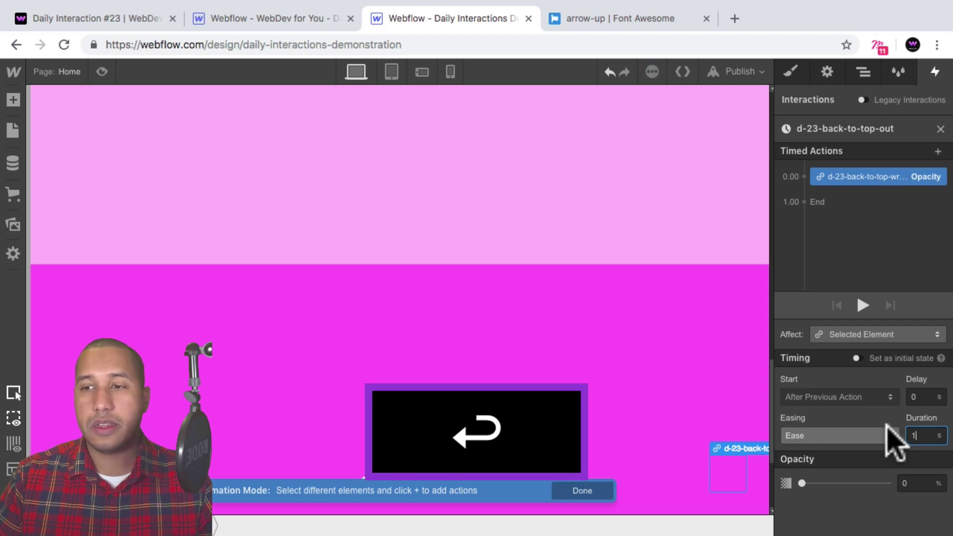
Close the d-23-back-to-top-out animation and set the When Scrolled Out of View offset to 50%.
click(941, 130)
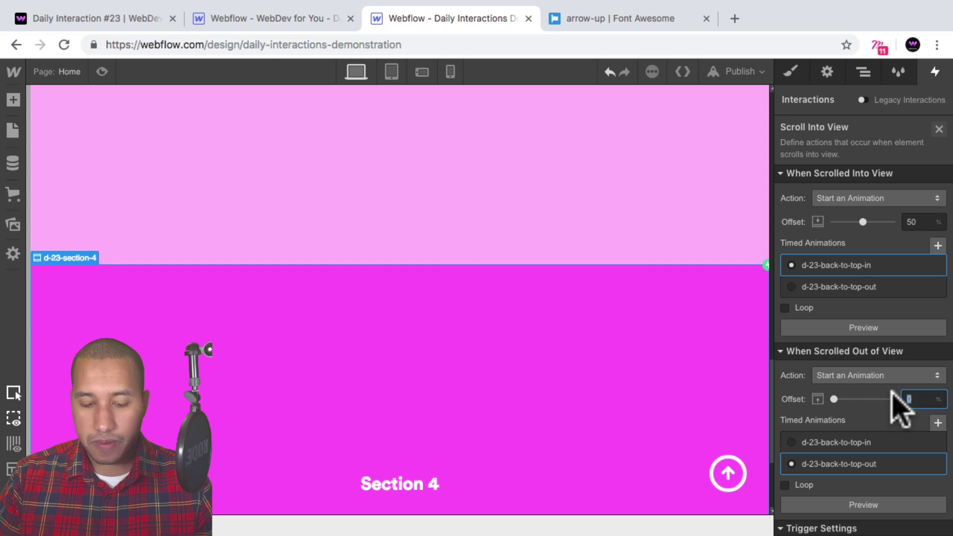
text(5)
key(shift+Return)
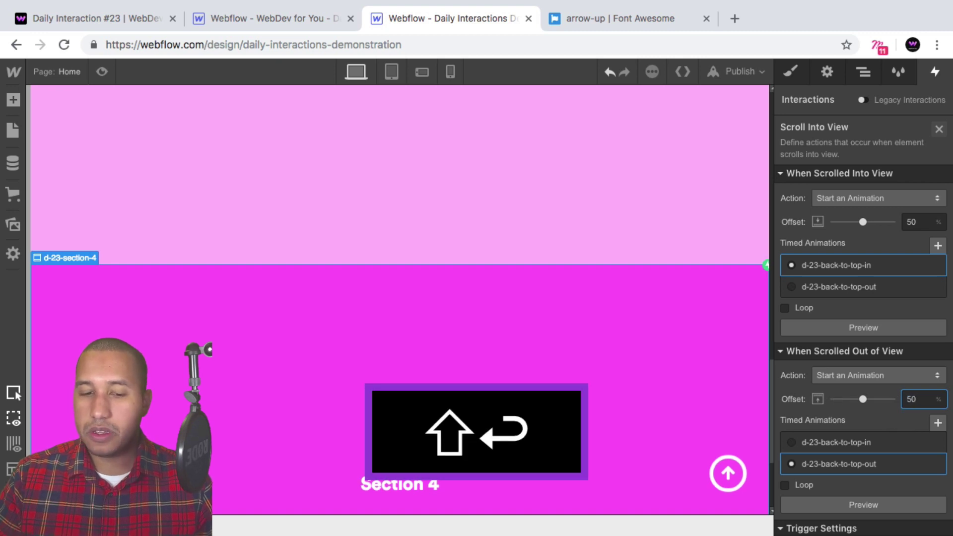
Examine where the boundary between Section 3 and Section 4 crosses the 50% scroll-in and scroll-out offsets on the canvas.
scroll(447, 496, down, 1)
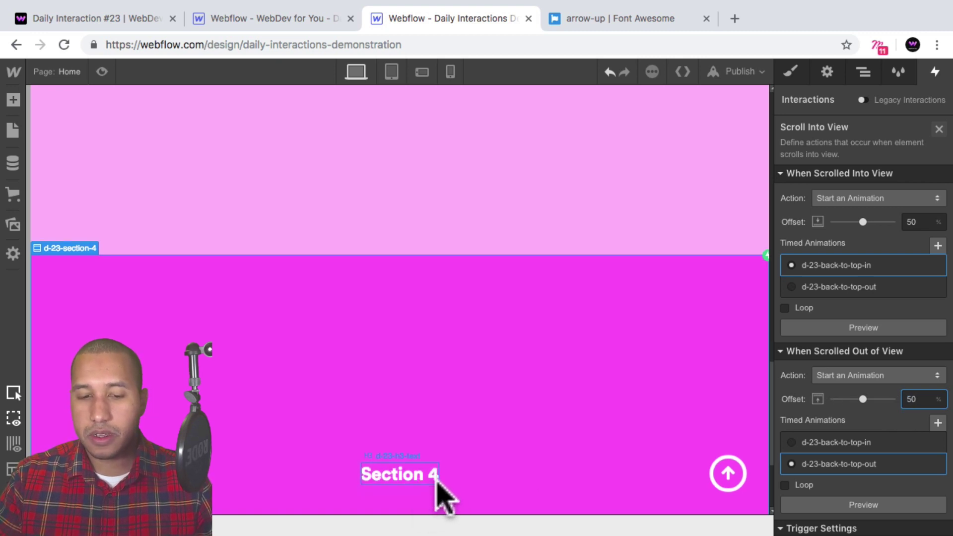
scroll(437, 494, up, 1)
scroll(661, 497, up, 1)
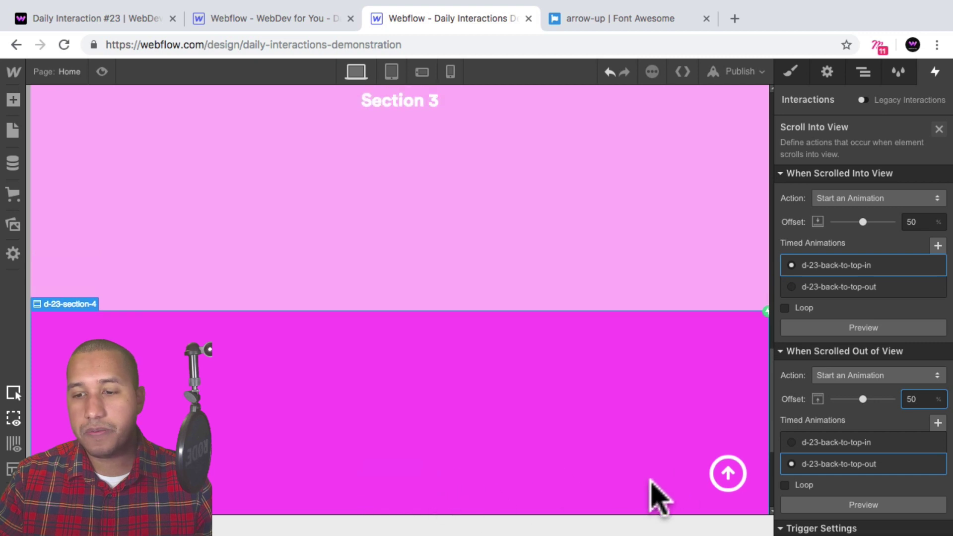
scroll(644, 469, down, 3)
scroll(644, 469, up, 4)
scroll(648, 462, up, 2)
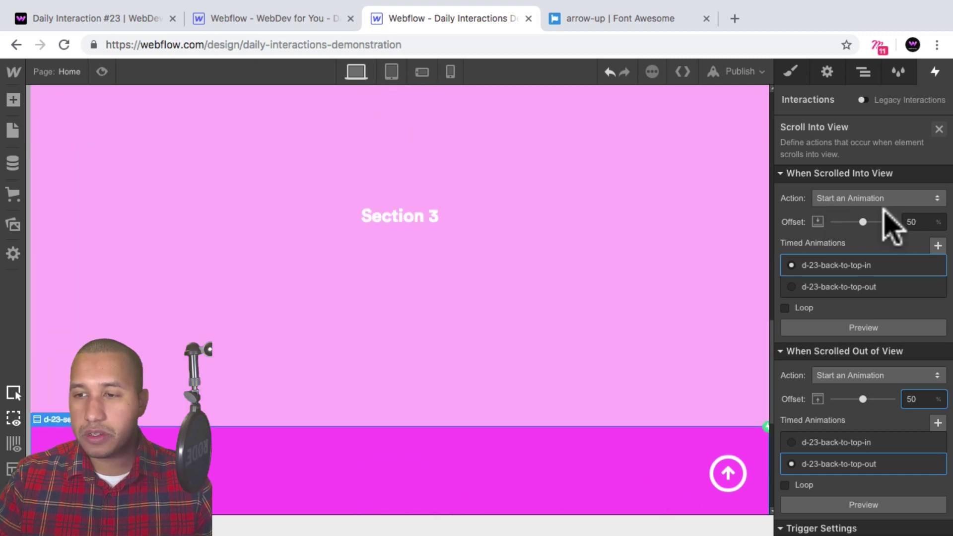
scroll(702, 251, down, 3)
scroll(703, 258, down, 4)
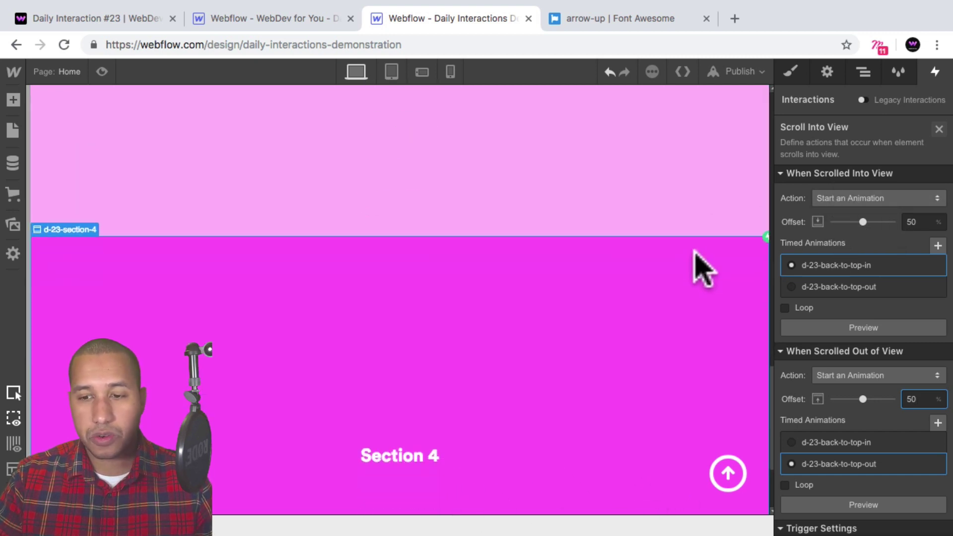
scroll(668, 360, up, 6)
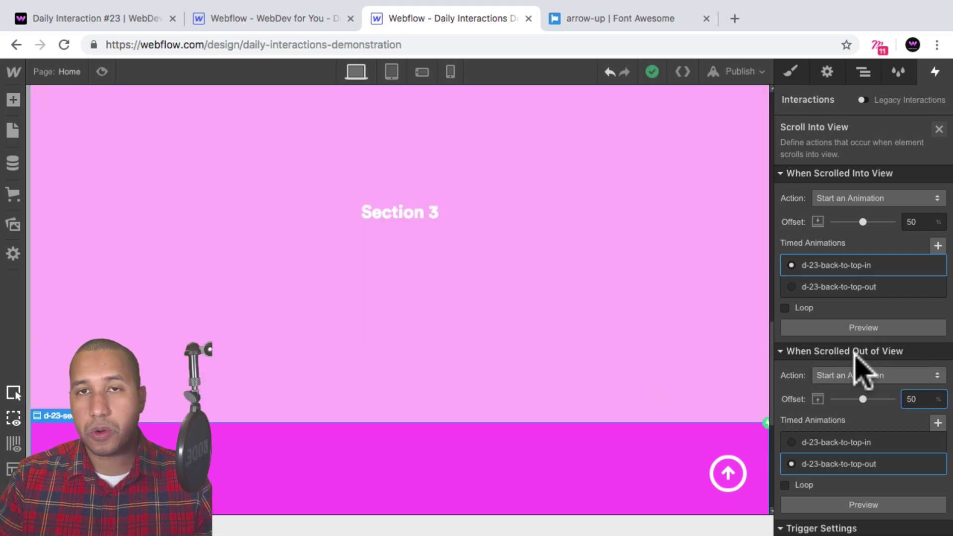
Preview the page from Section 1 down to Section 4 and use the back-to-top button to return to Section 1.
scroll(718, 391, down, 4)
scroll(709, 392, up, 1)
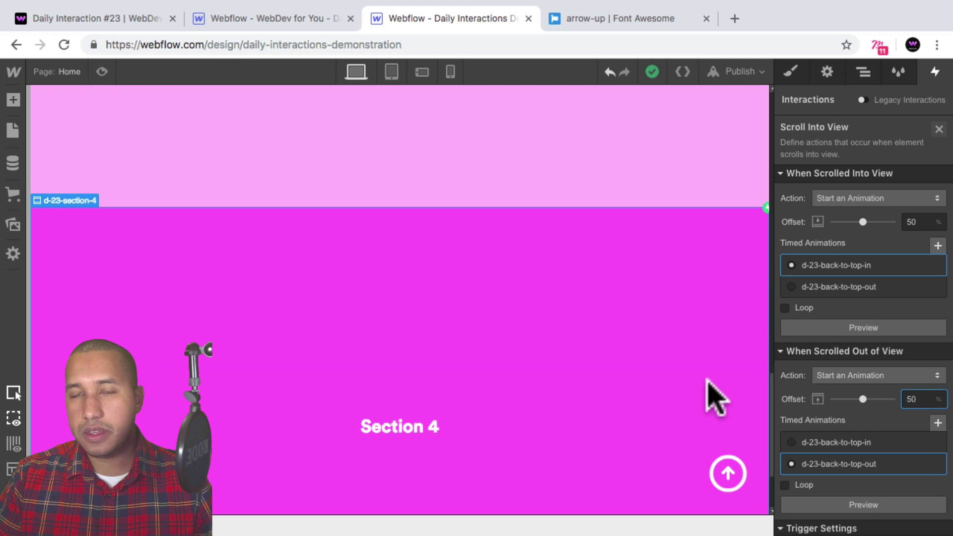
scroll(708, 380, up, 1)
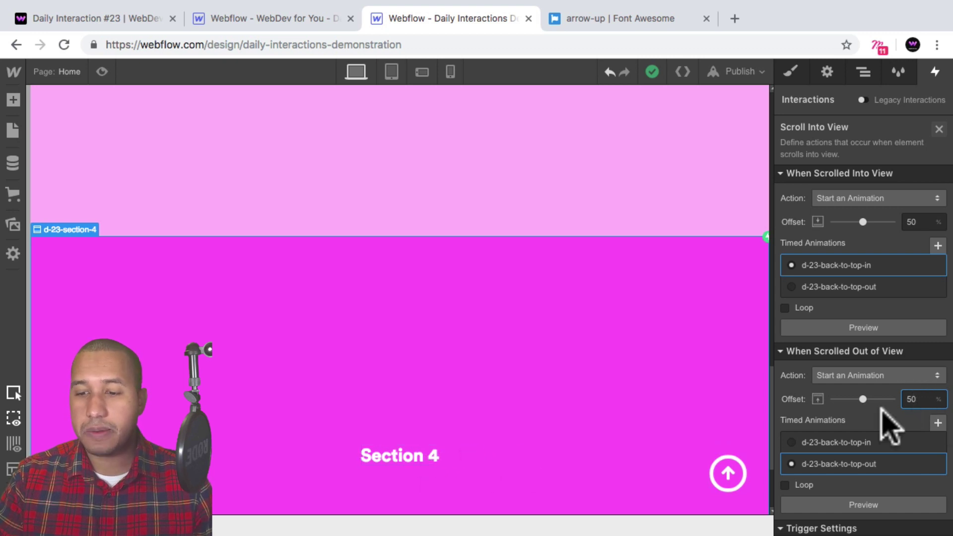
scroll(516, 367, up, 20)
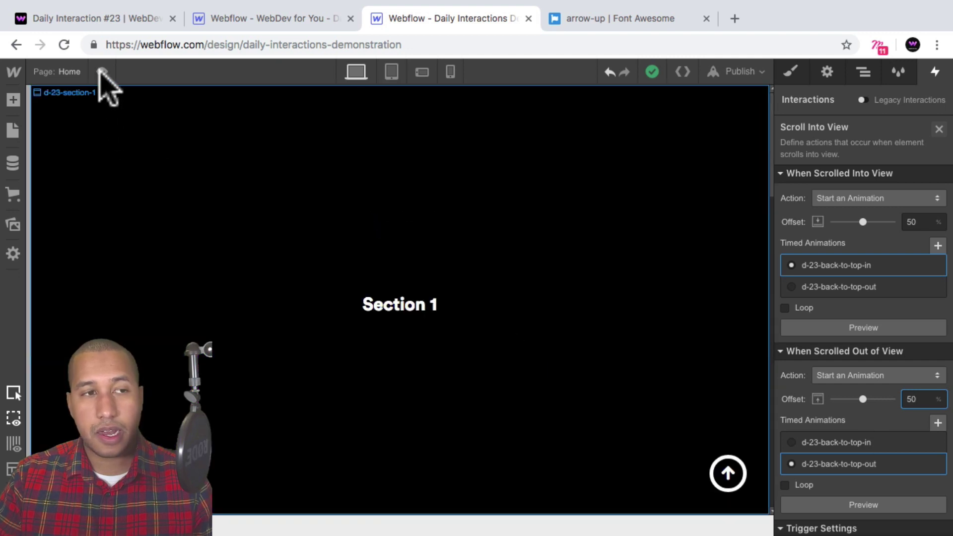
click(102, 72)
scroll(752, 330, down, 10)
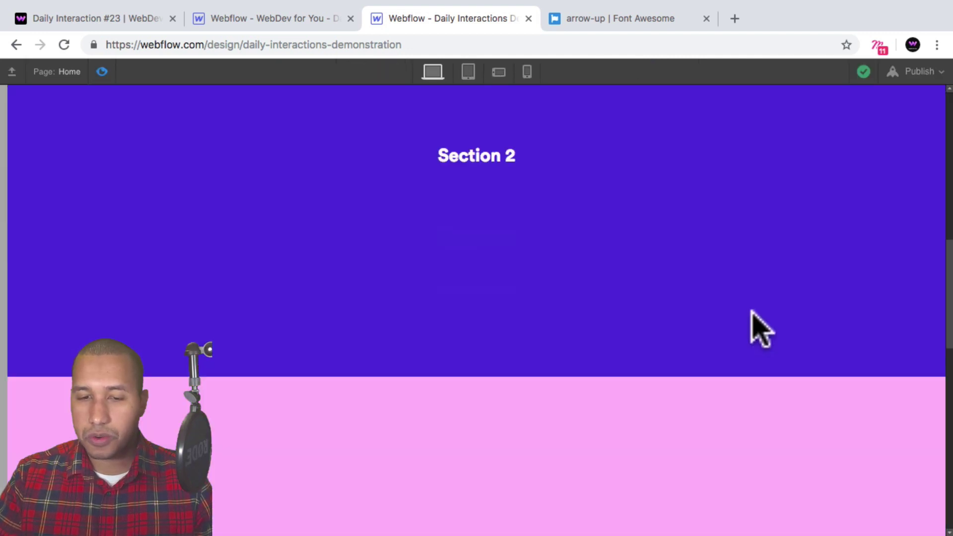
scroll(754, 328, down, 15)
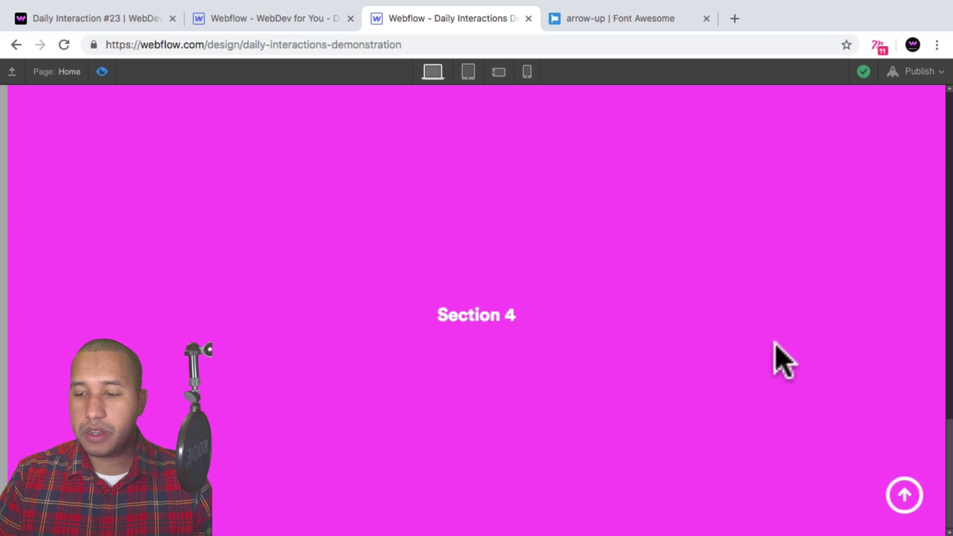
click(905, 497)
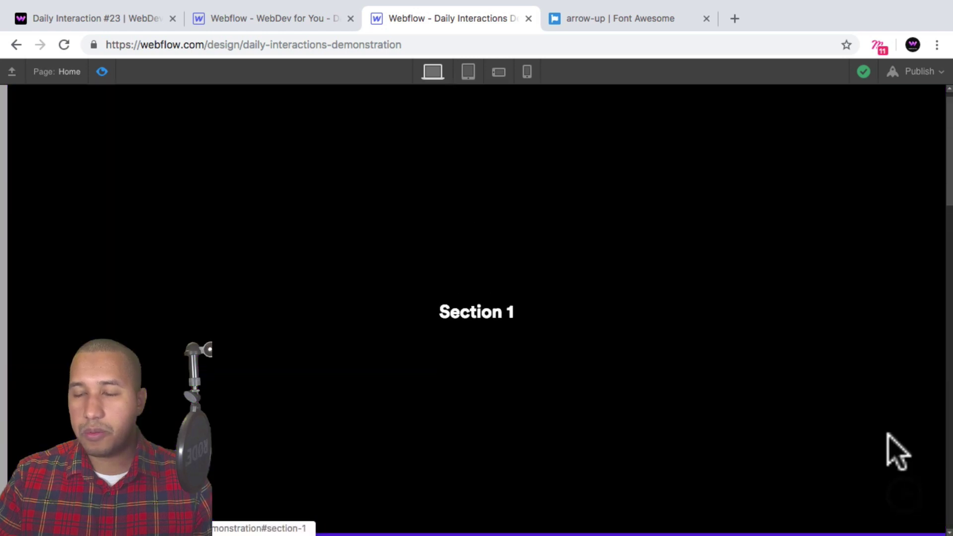
Test the button's fade in and out by crossing between Section 3 and Section 4, and use it from Section 4.
scroll(831, 380, down, 20)
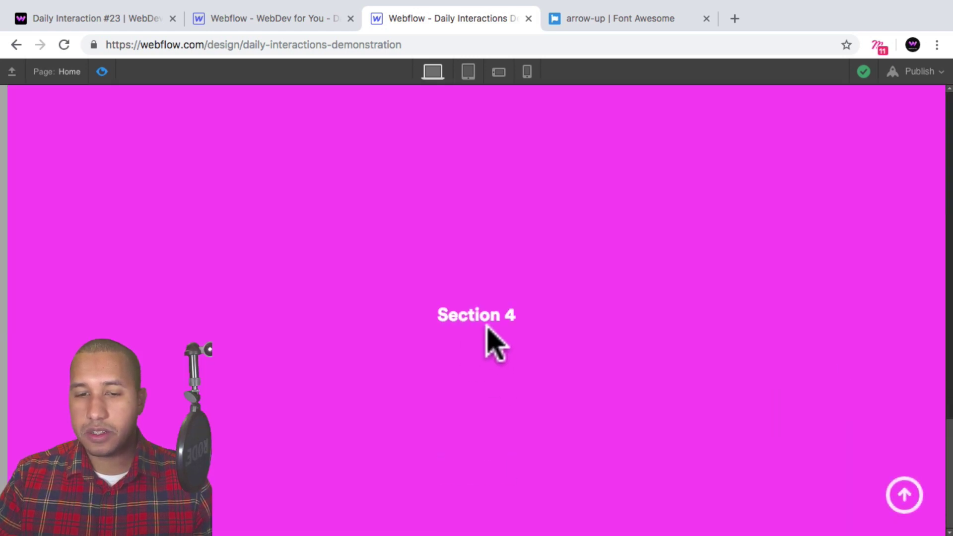
scroll(845, 473, up, 10)
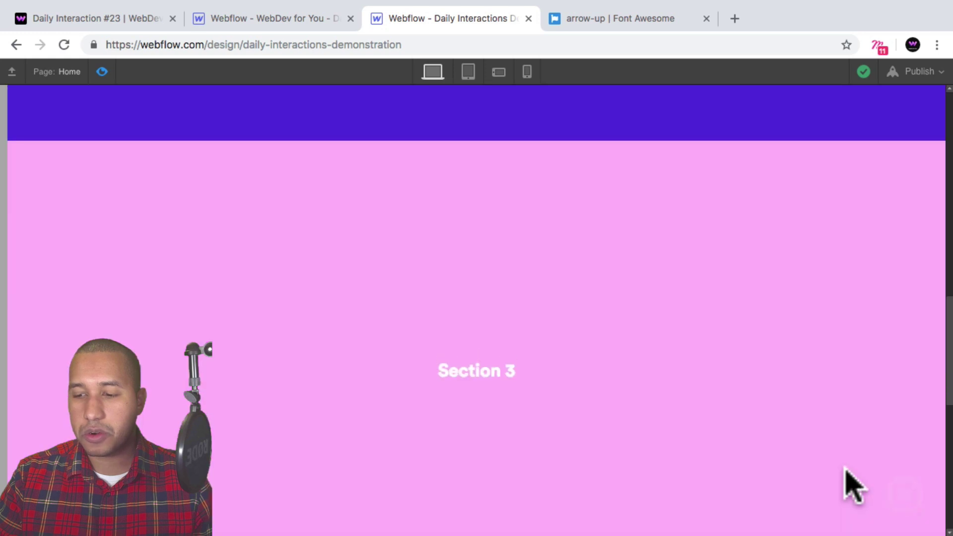
scroll(860, 479, down, 5)
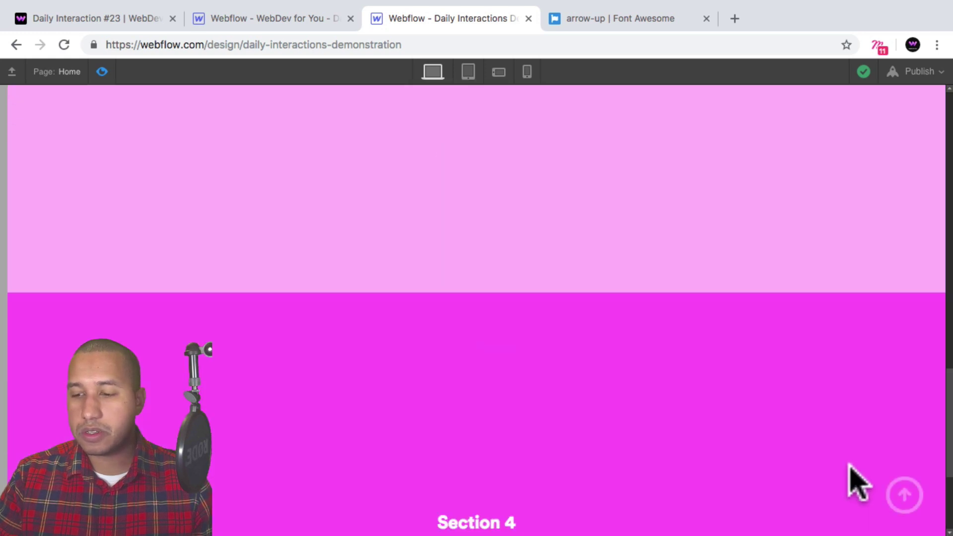
scroll(849, 482, up, 15)
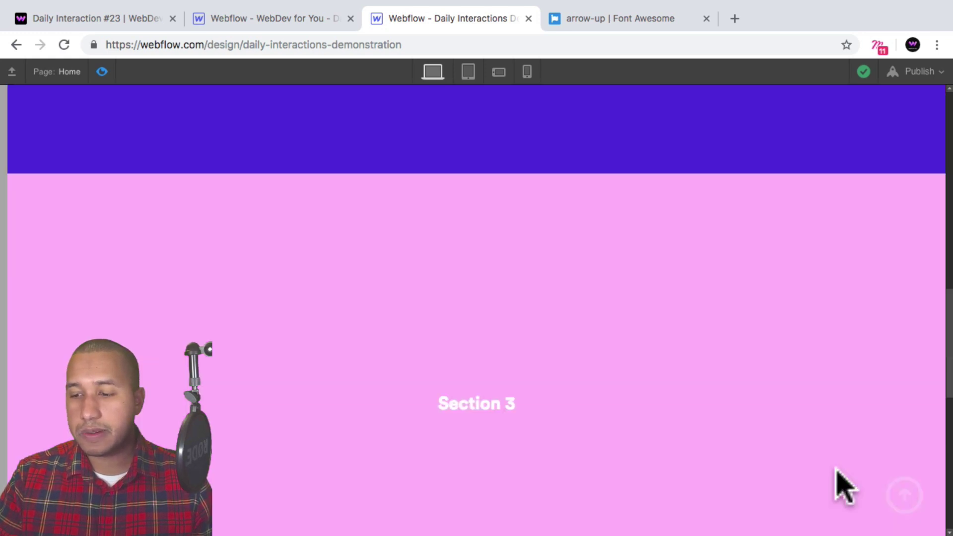
scroll(839, 467, down, 3)
scroll(841, 479, down, 5)
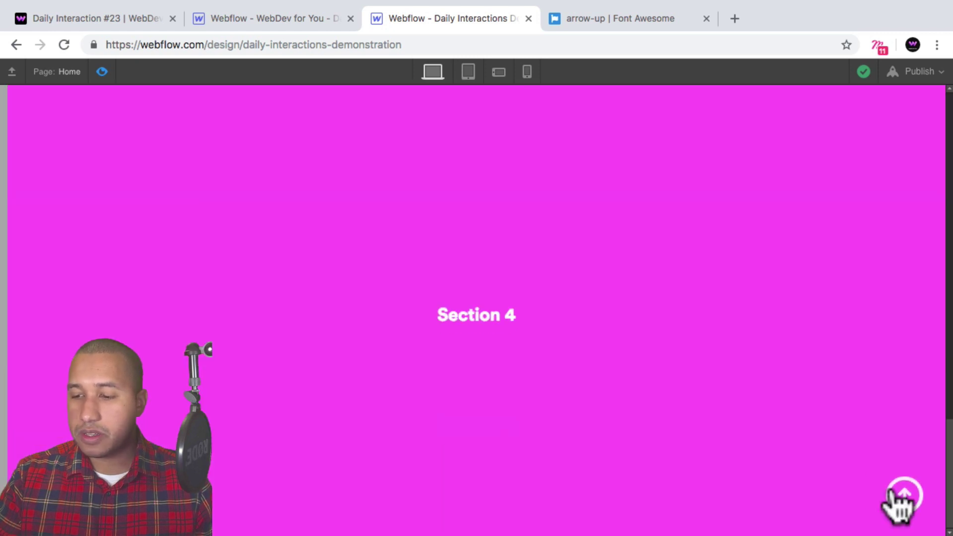
click(903, 499)
Repeat the jump from Section 4 to Section 1 with the back-to-top button three times in the preview.
scroll(772, 358, down, 12)
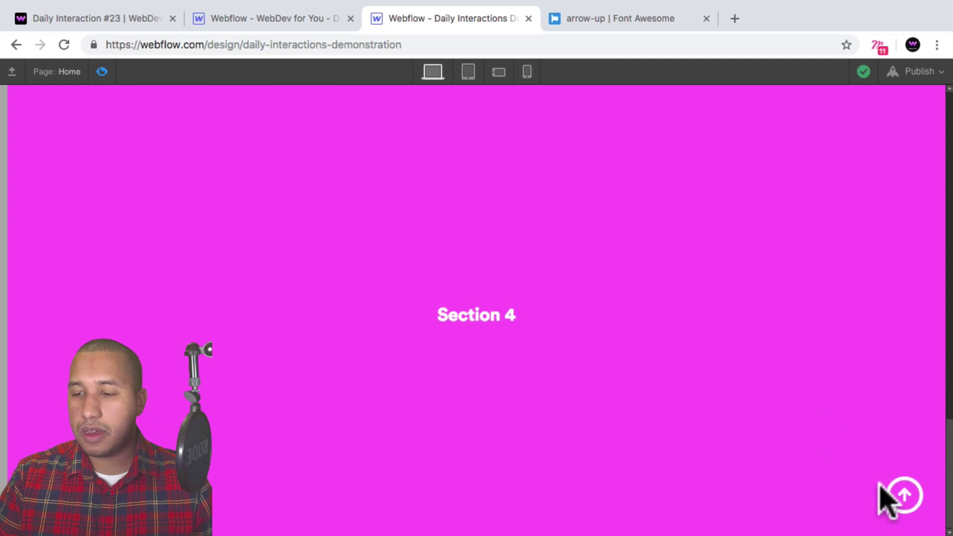
click(909, 502)
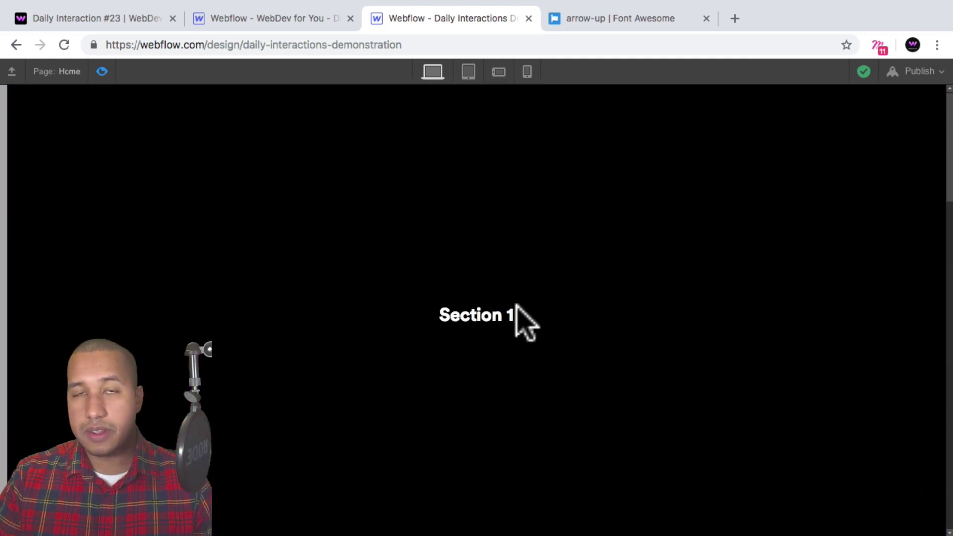
scroll(588, 368, down, 10)
scroll(760, 447, down, 10)
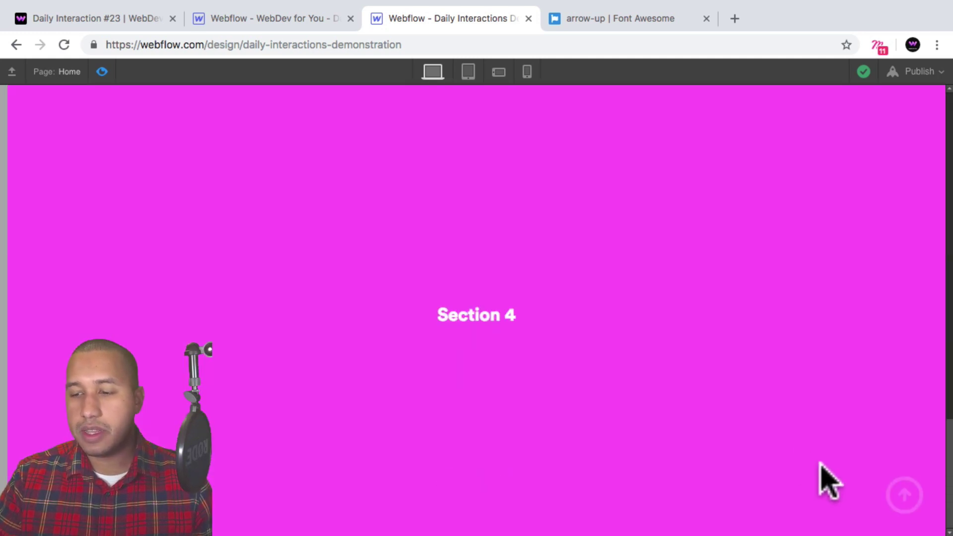
click(901, 497)
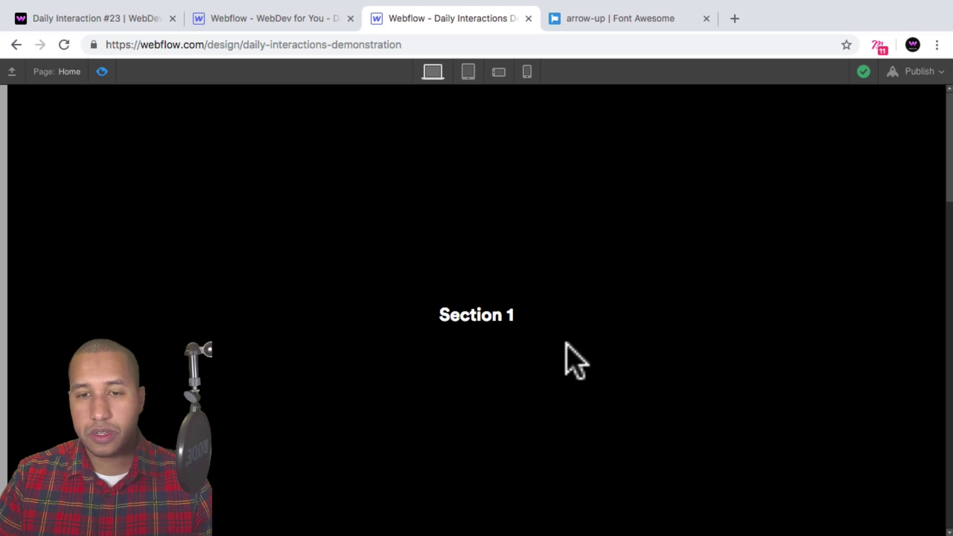
scroll(779, 373, down, 15)
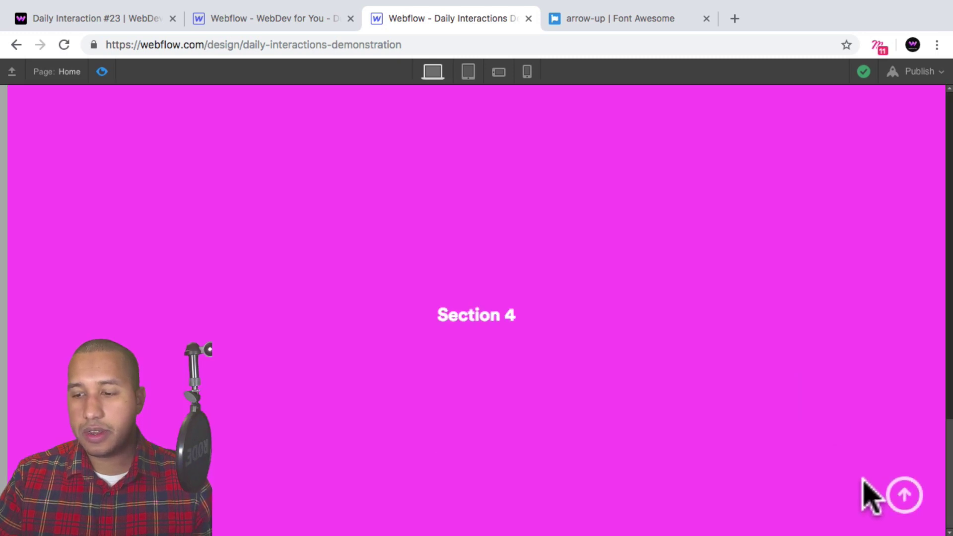
click(906, 500)
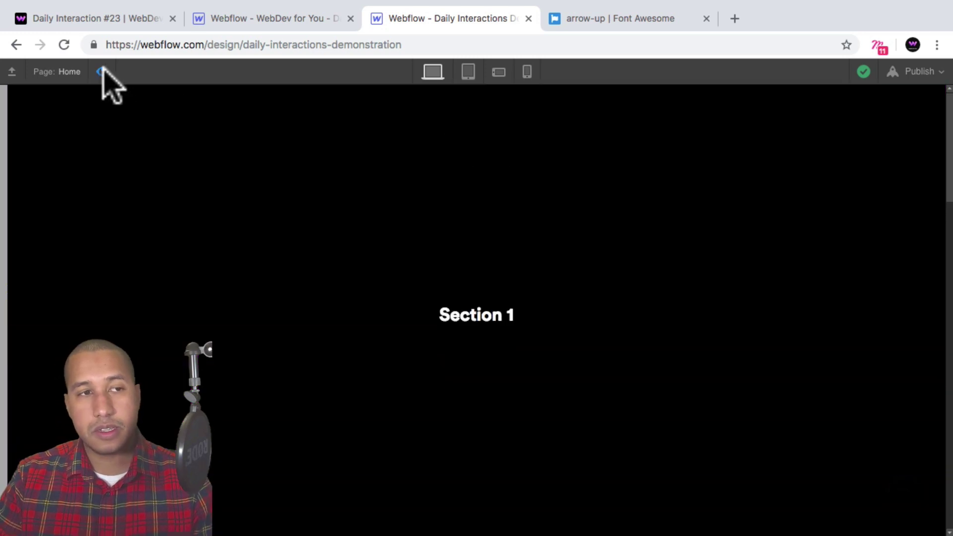
Leave the preview and open the link settings of d-23-back-to-top-wrapper.
click(102, 71)
click(864, 72)
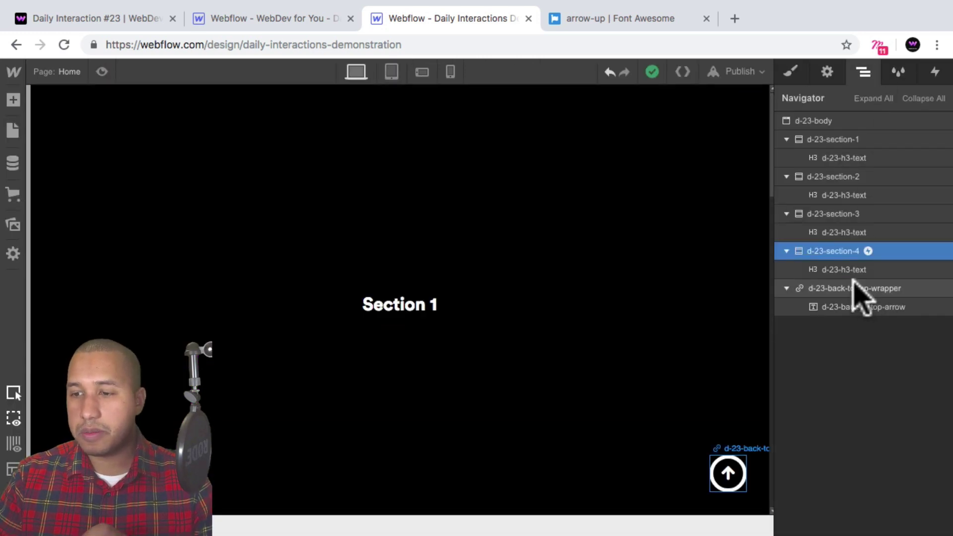
click(853, 287)
click(827, 72)
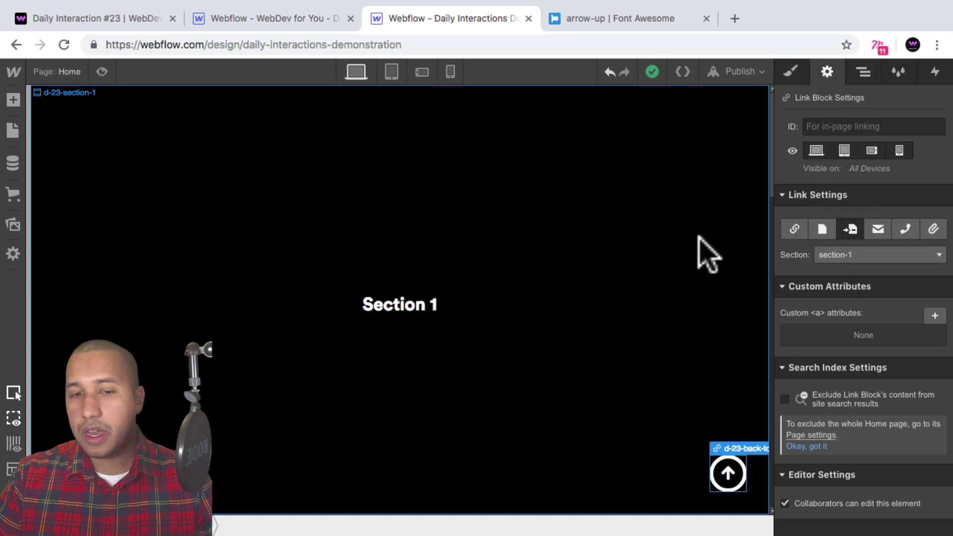
Bring Section 4 into view on the canvas and show the style settings of d-23-back-to-top-wrapper.
scroll(699, 237, down, 15)
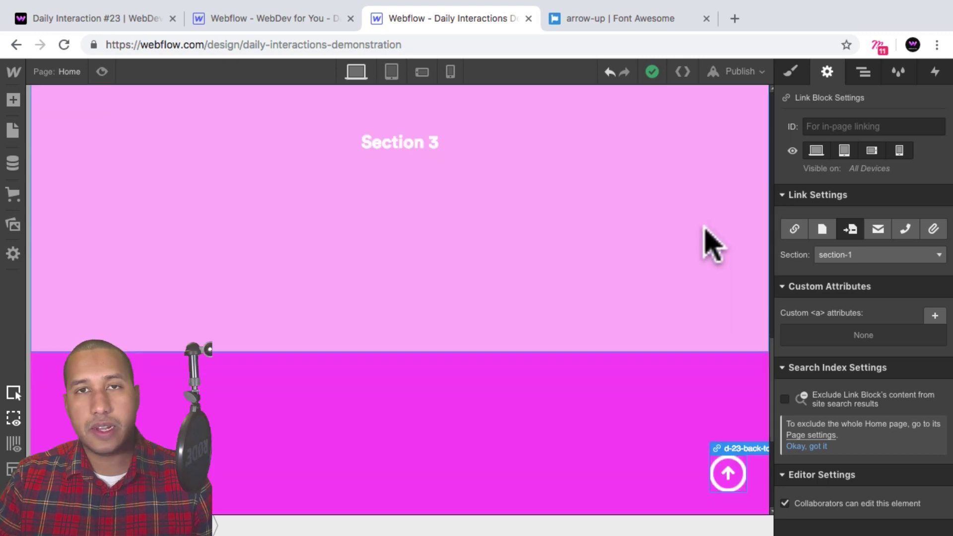
scroll(713, 243, down, 5)
scroll(712, 257, down, 1)
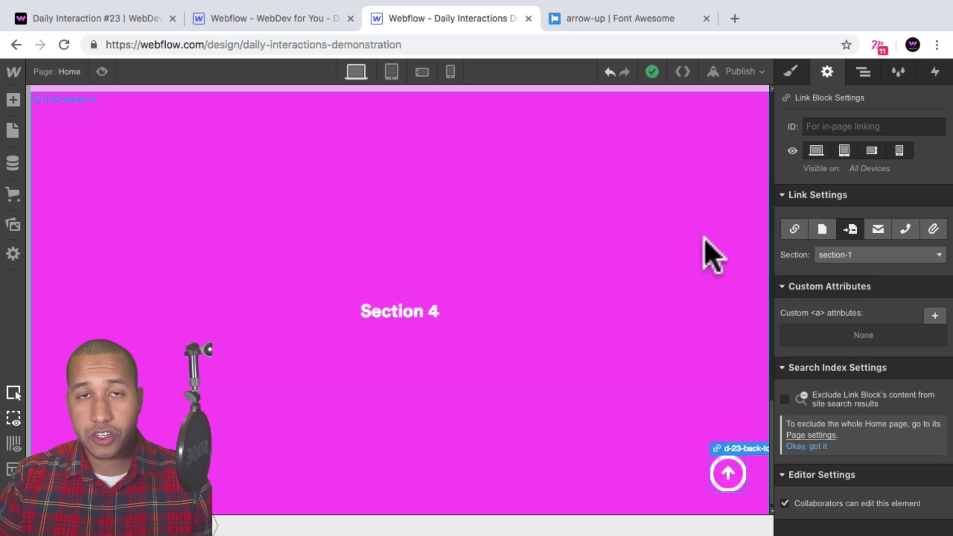
scroll(691, 382, down, 1)
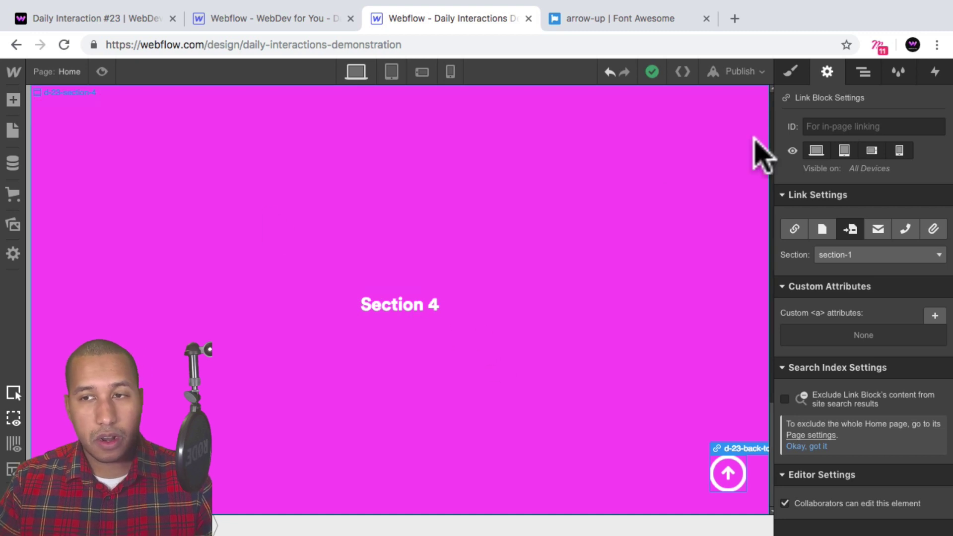
key(s)
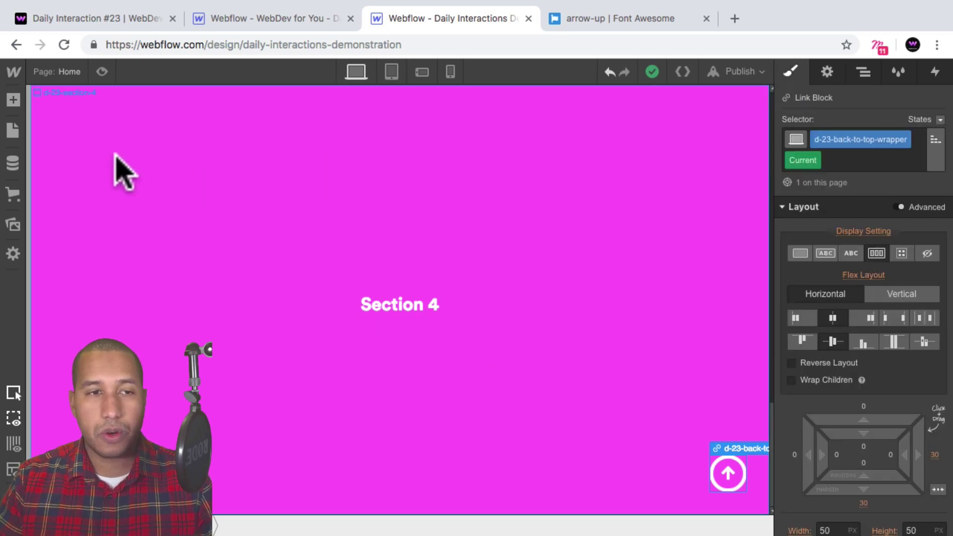
Preview the page again, return from Section 4 to Section 1 twice with the back-to-top button, and leave the preview.
click(113, 154)
click(101, 71)
scroll(474, 239, down, 1)
scroll(580, 255, up, 20)
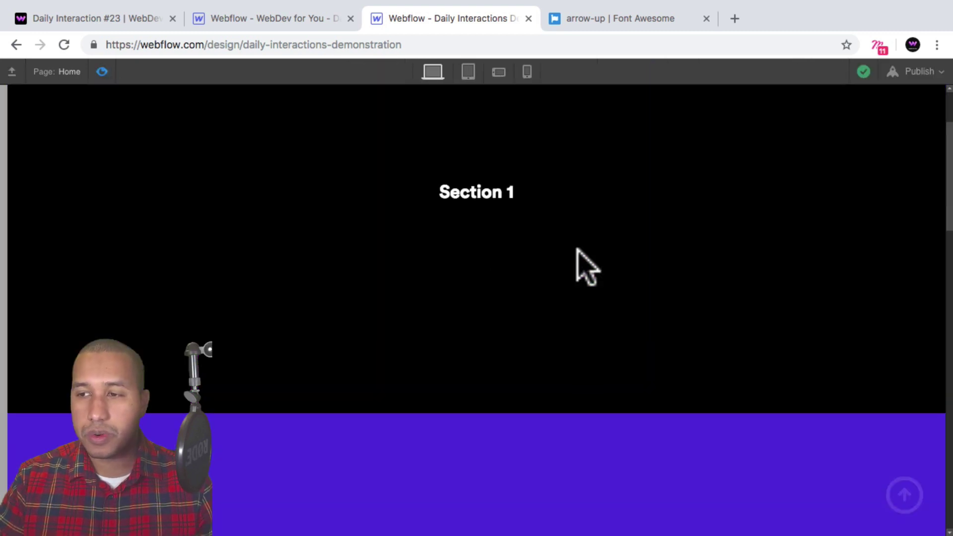
scroll(737, 266, down, 12)
scroll(747, 277, down, 12)
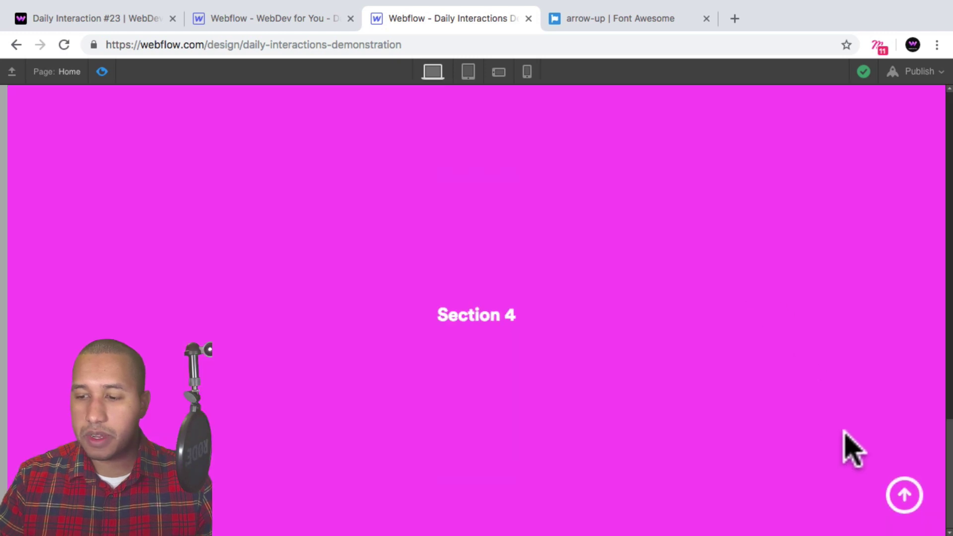
click(904, 495)
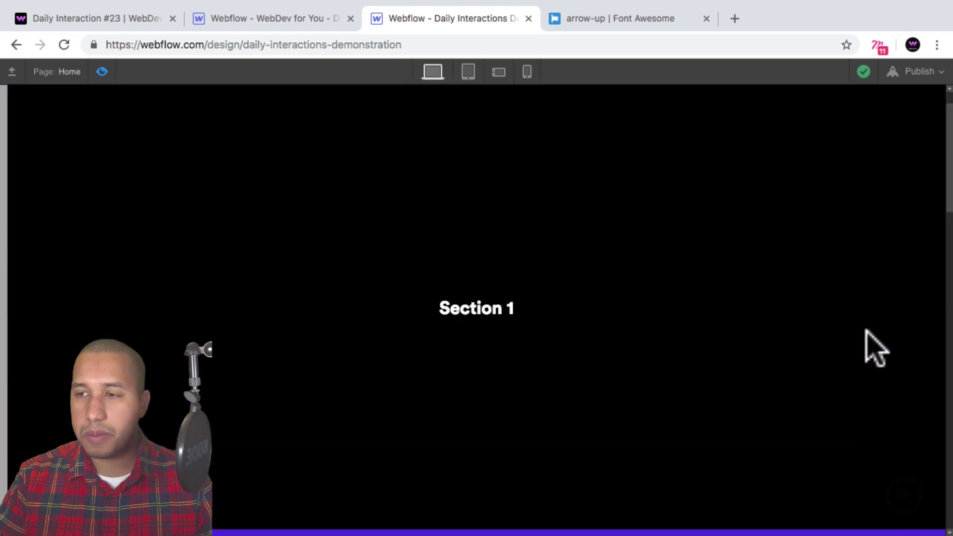
scroll(875, 360, down, 14)
scroll(876, 348, down, 4)
click(905, 496)
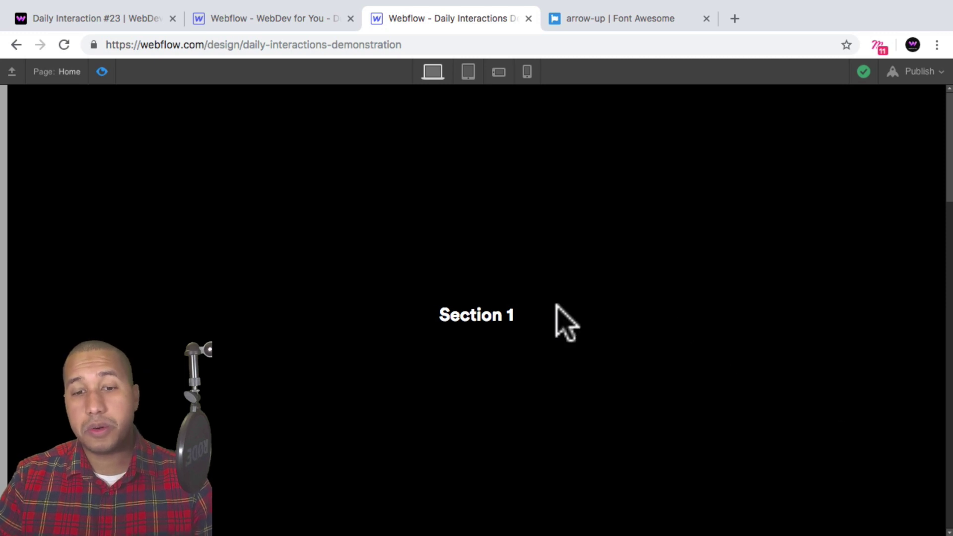
click(100, 71)
Switch to the published Daily Interaction #23 demo page and test its back-to-top button from Section 4.
click(99, 19)
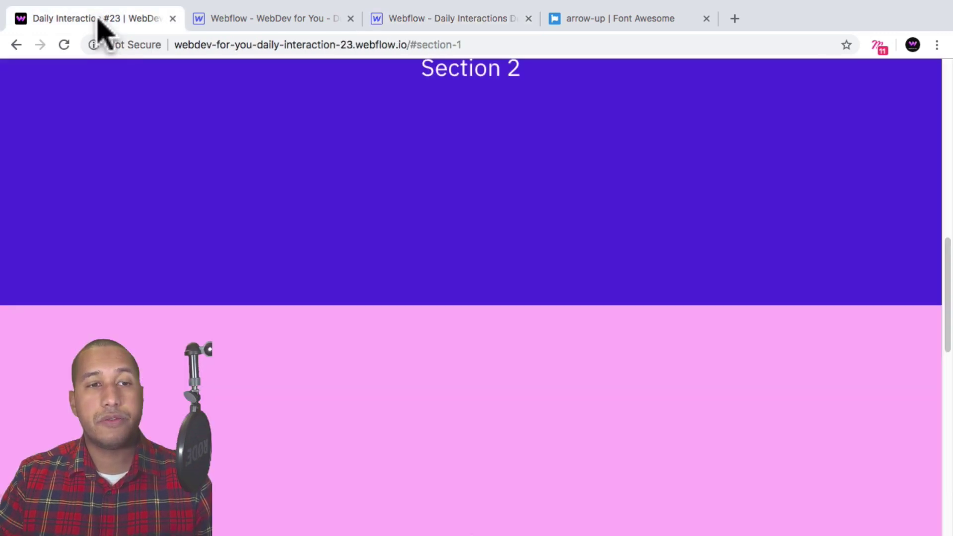
scroll(348, 193, up, 10)
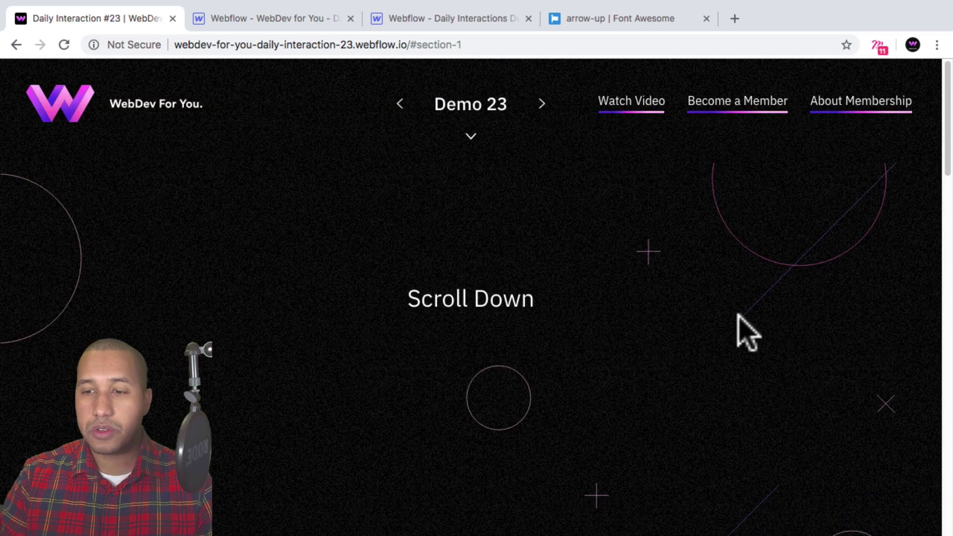
scroll(739, 312, down, 15)
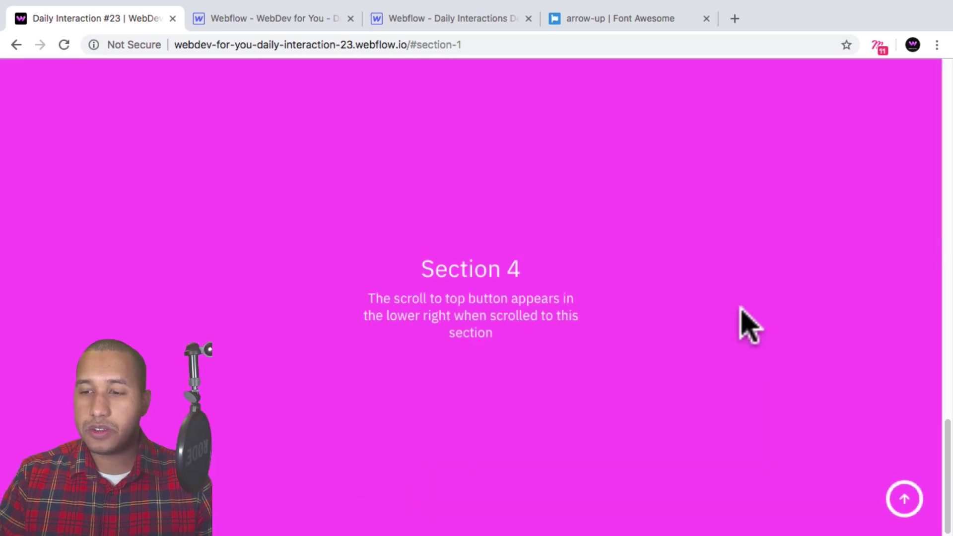
click(902, 505)
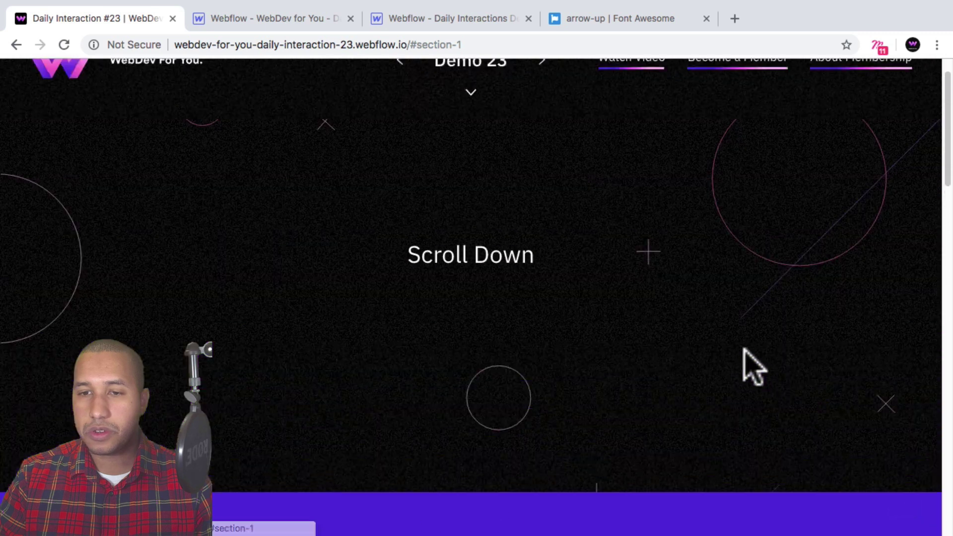